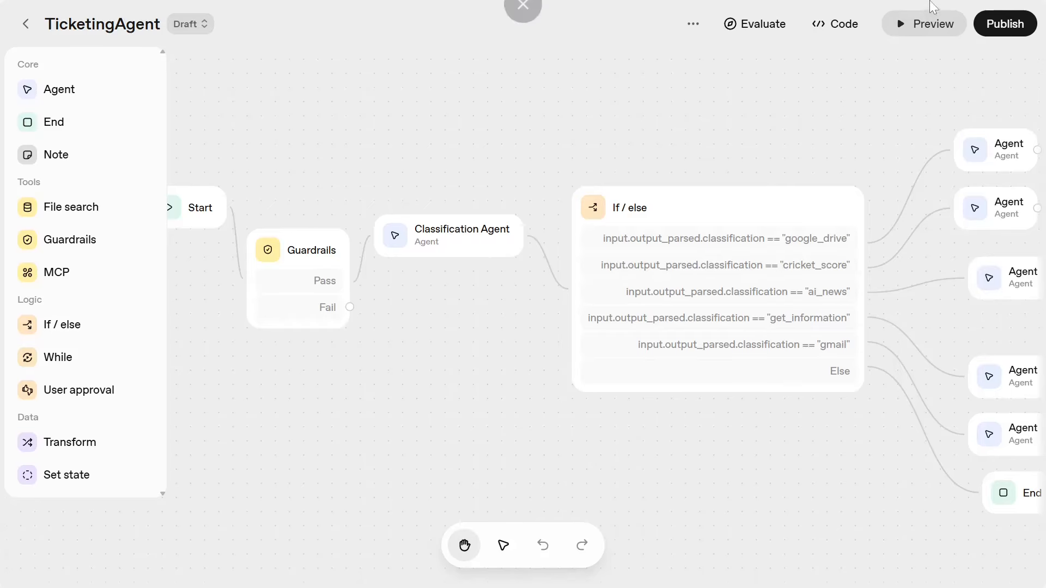
- Preview the TicketingAgent workflow and send it the test message "hi"
click(927, 24)
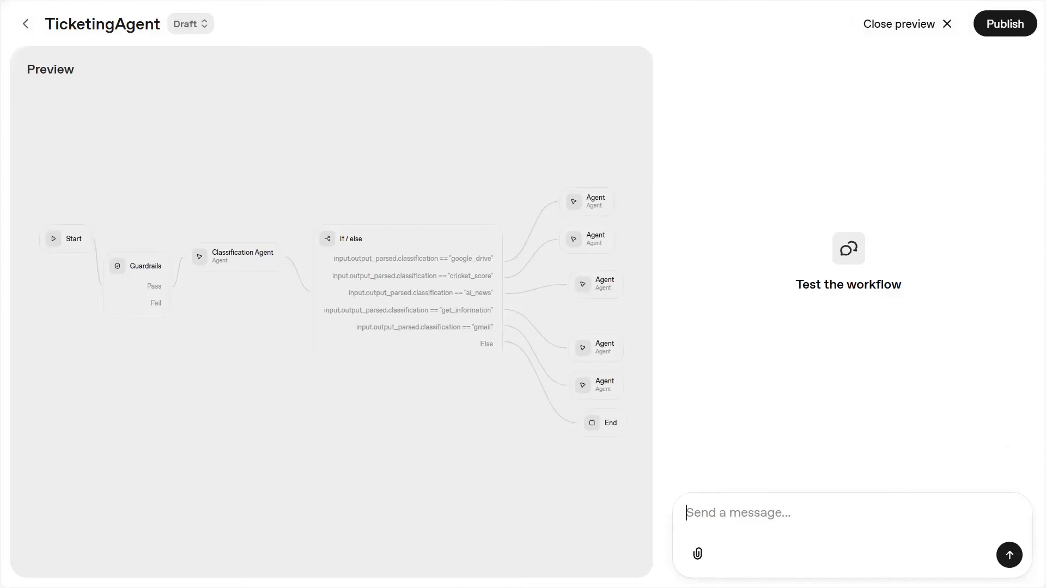
text(hi)
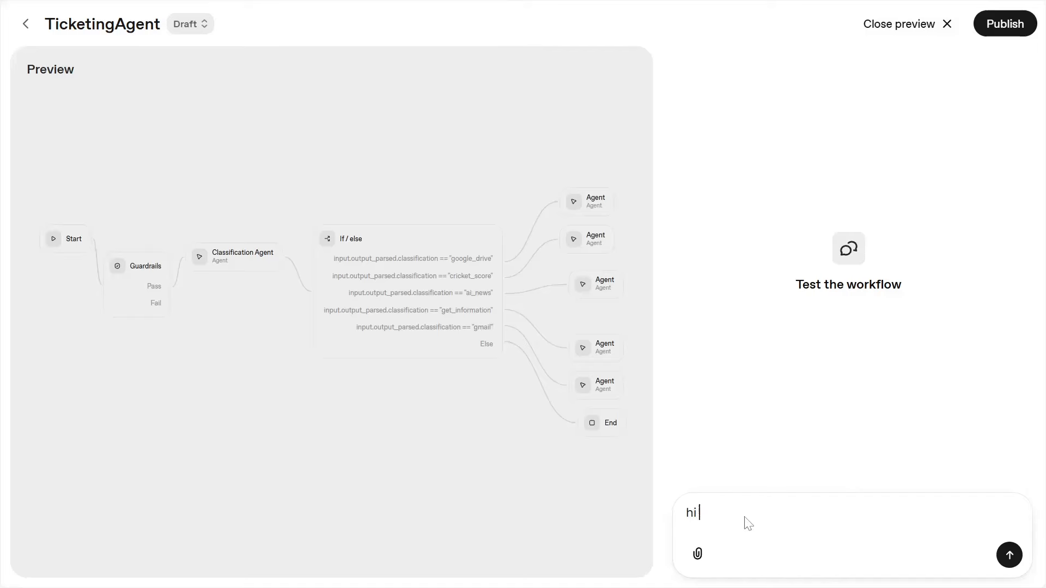
key(Return)
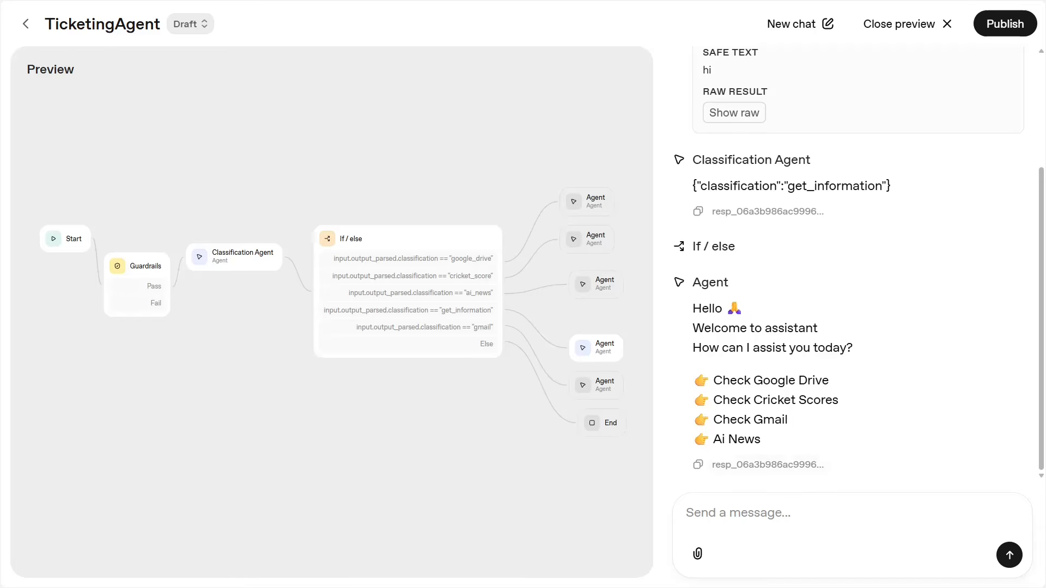
- Ask the previewed workflow for "cricket score ind vs west indies" and read its full reply
text(c)
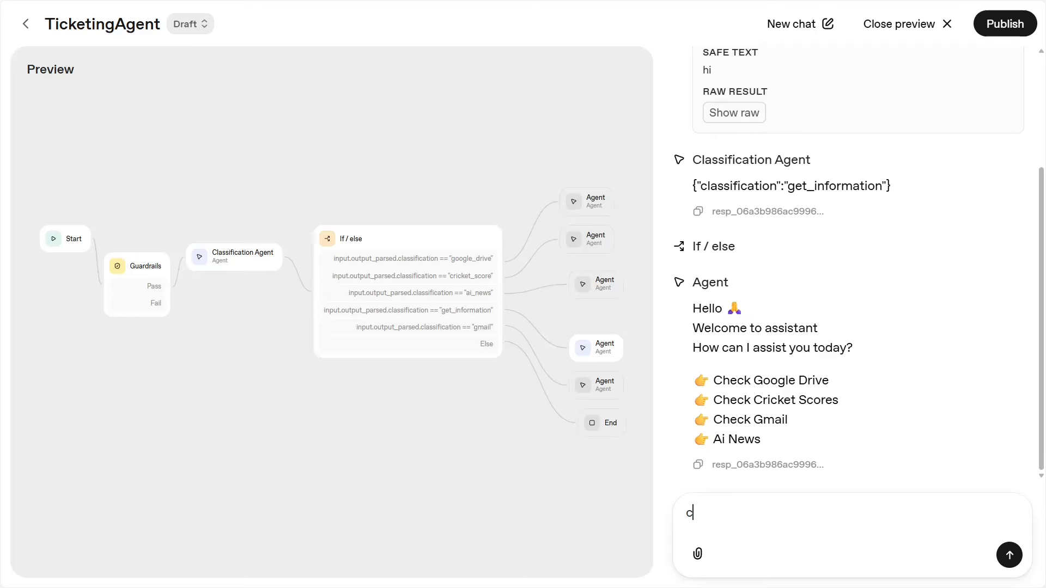
text(ricket score ind vs )
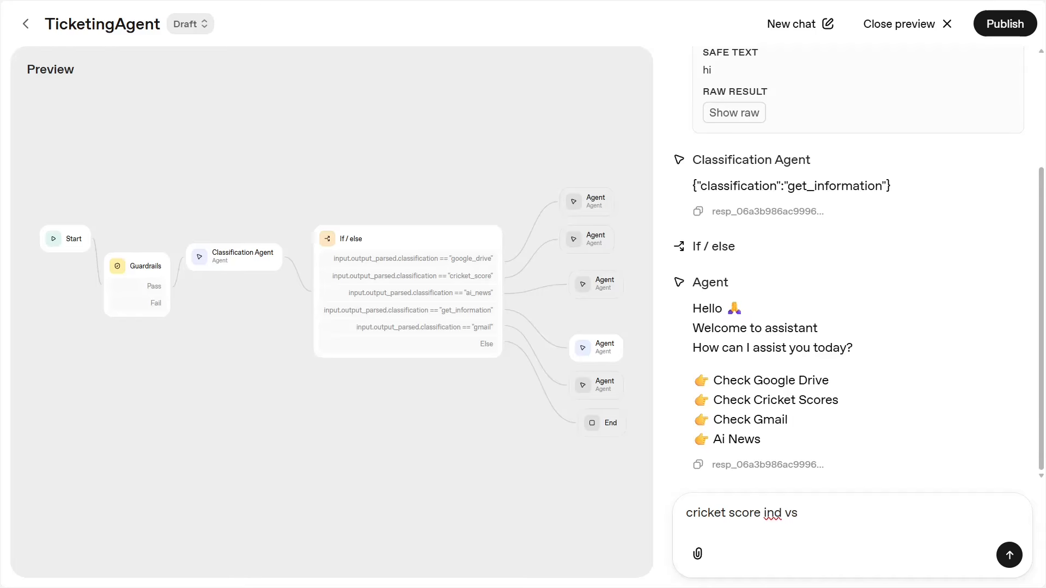
text(west indies)
key(Return)
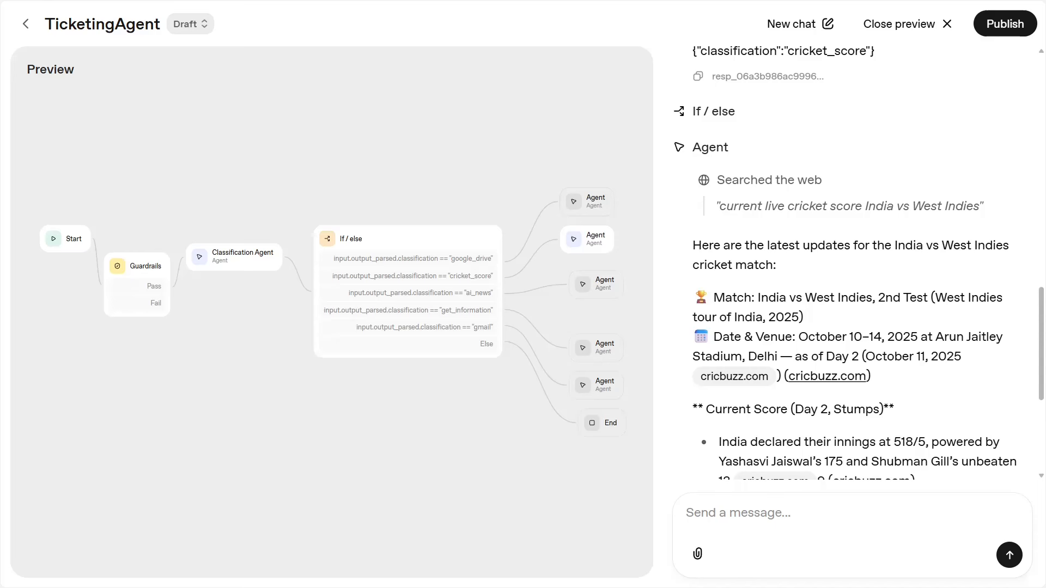
scroll(860, 329, down, 3)
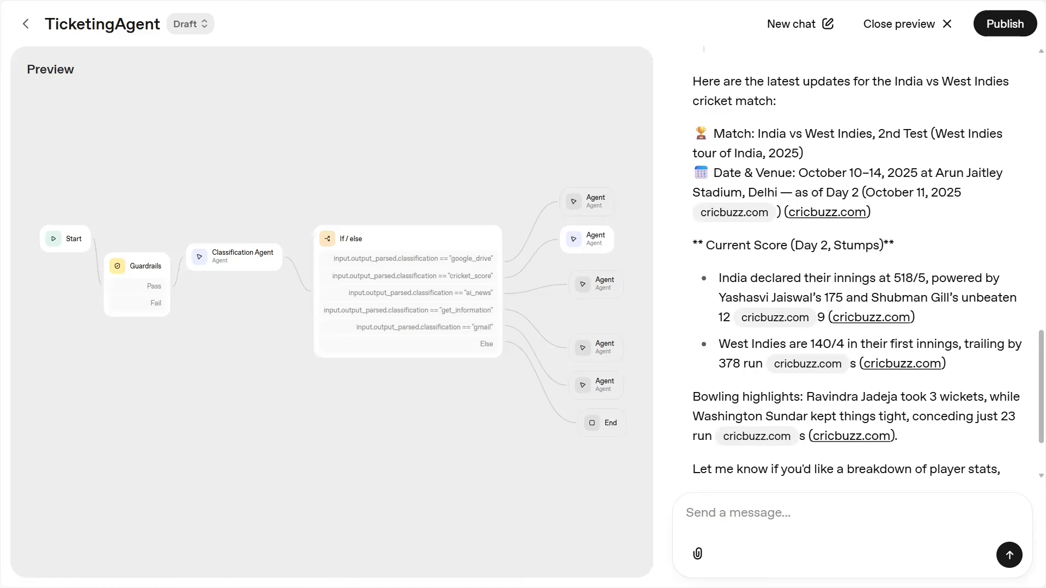
scroll(942, 334, down, 2)
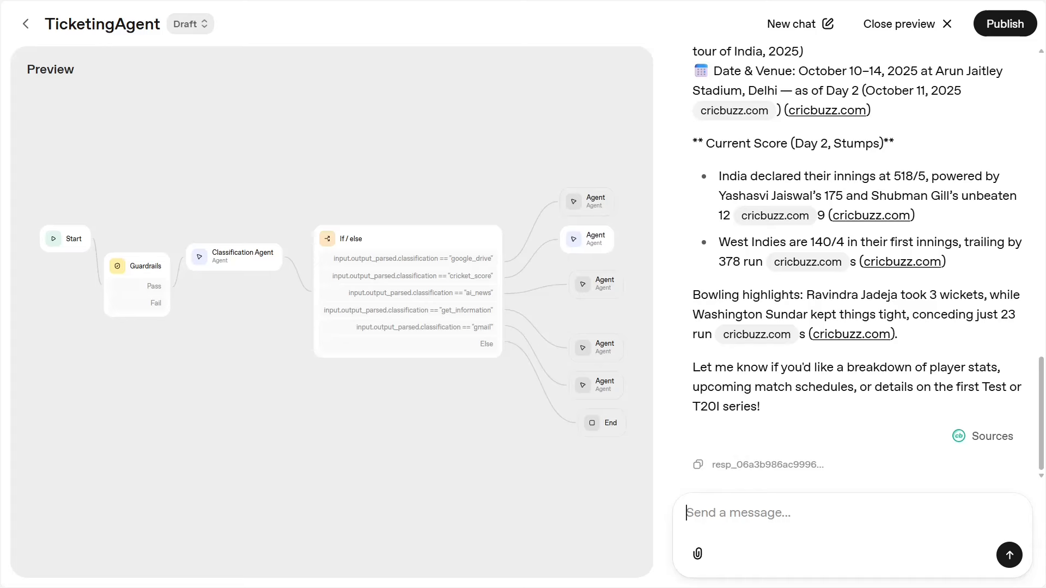
- Send the message "get me some latest ai news" to the previewed workflow
text(get )
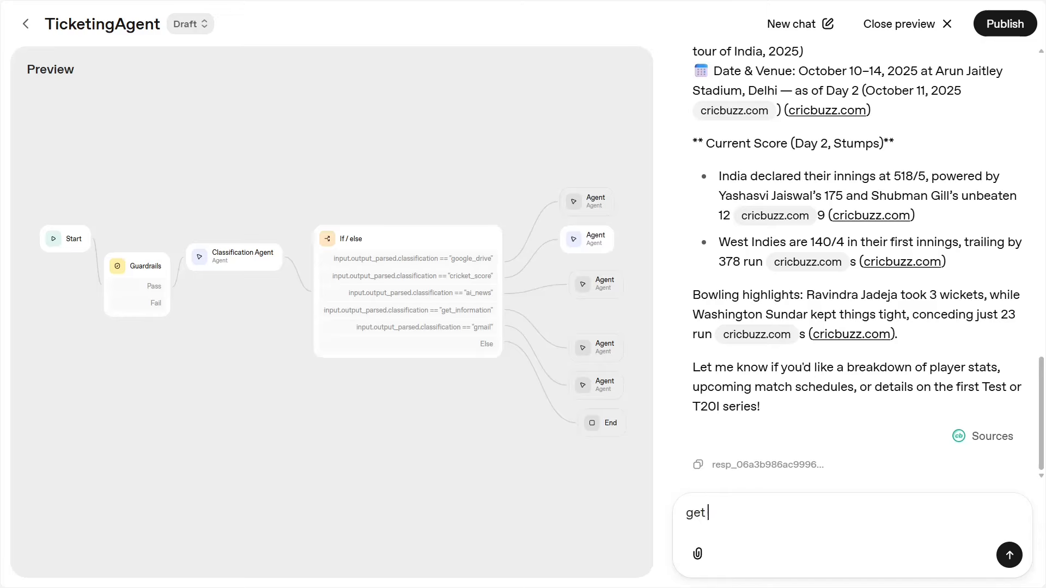
text(me some latest ai news)
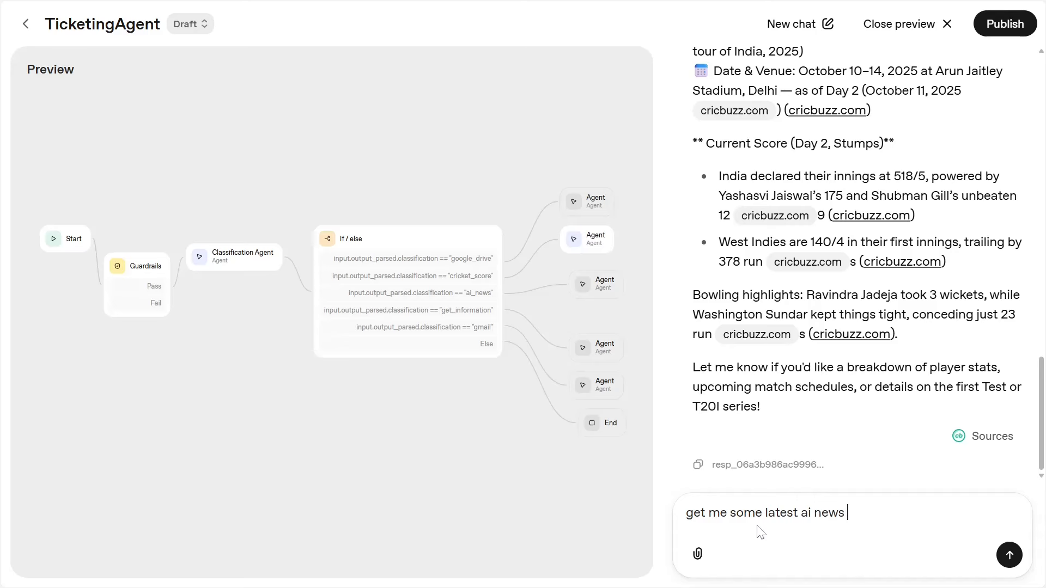
key(Return)
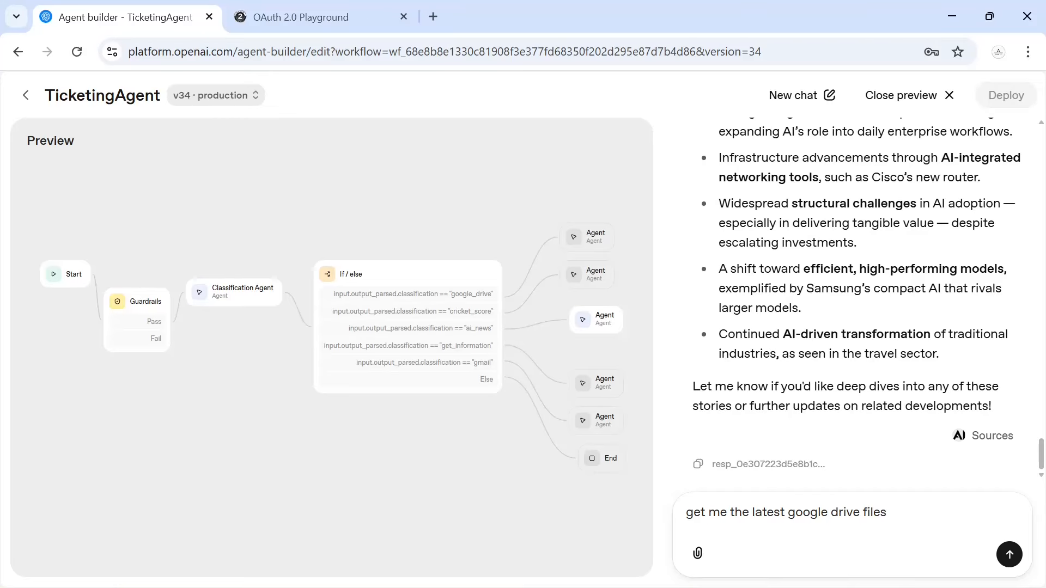
- Send "get me the latest google drive files" and follow up with "please summarize aws interview questions"
key(Return)
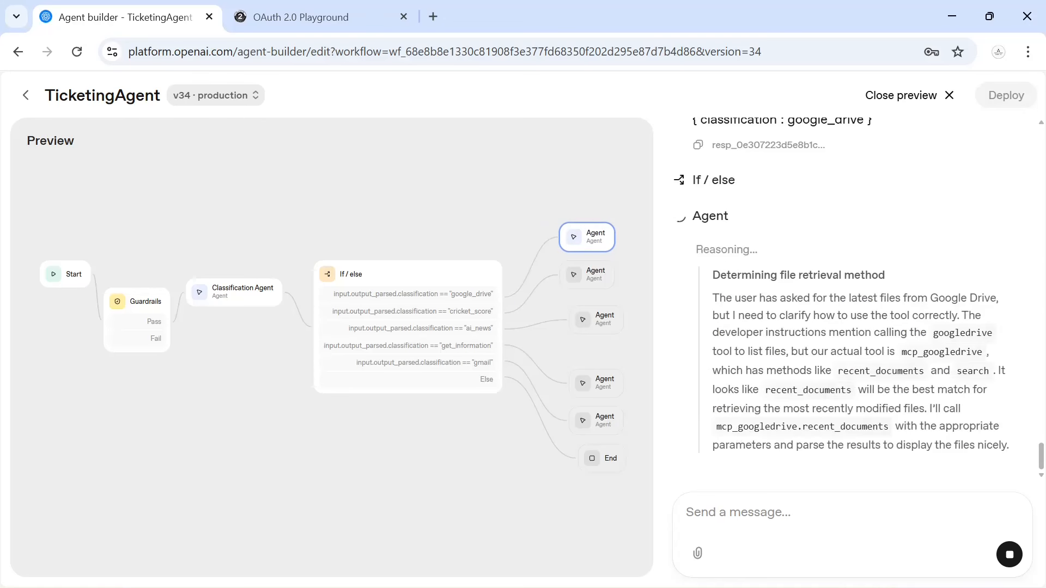
scroll(845, 432, up, 3)
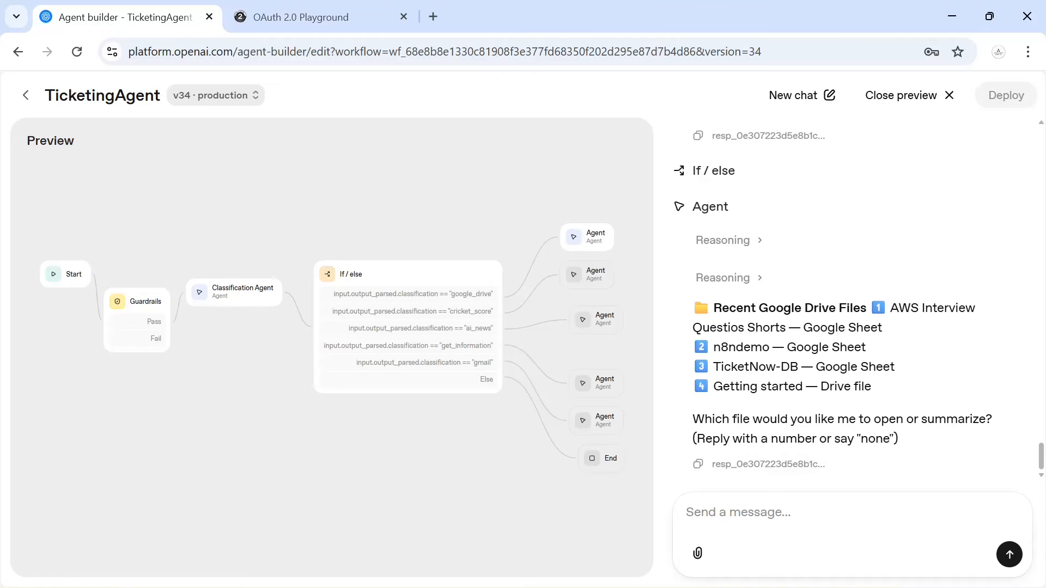
text(please summarize )
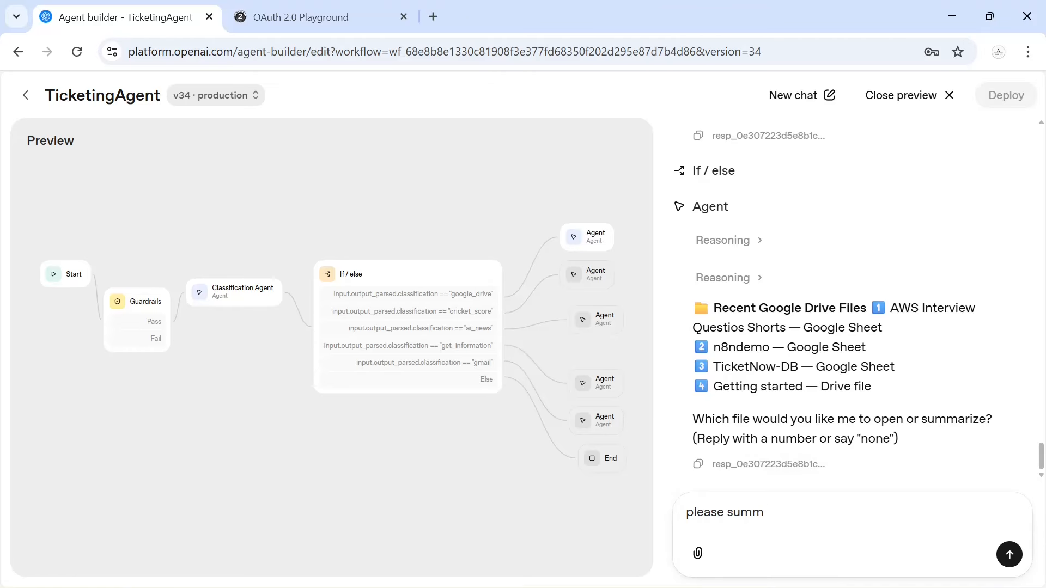
text(aws interview questions)
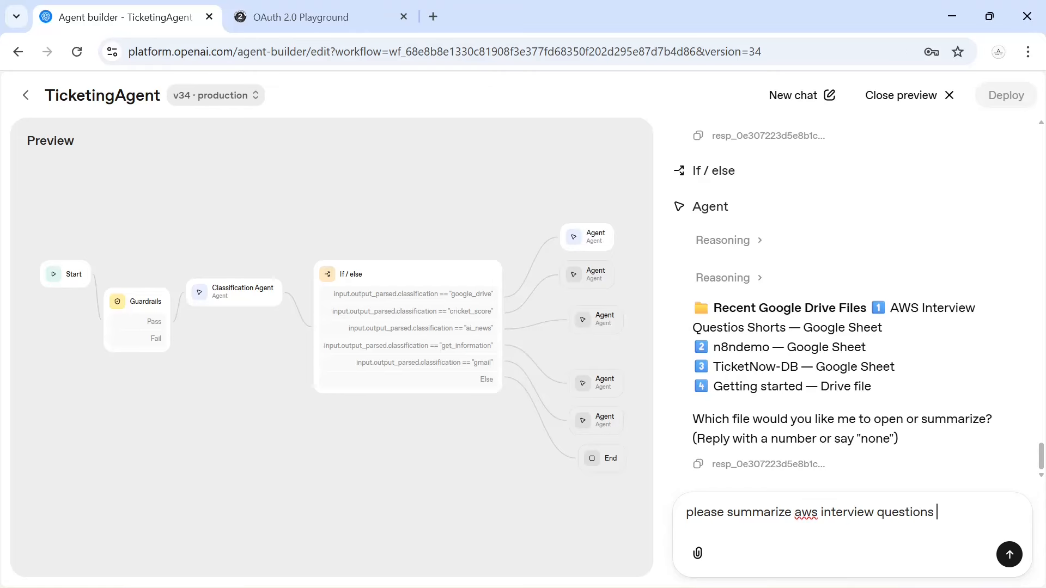
key(Return)
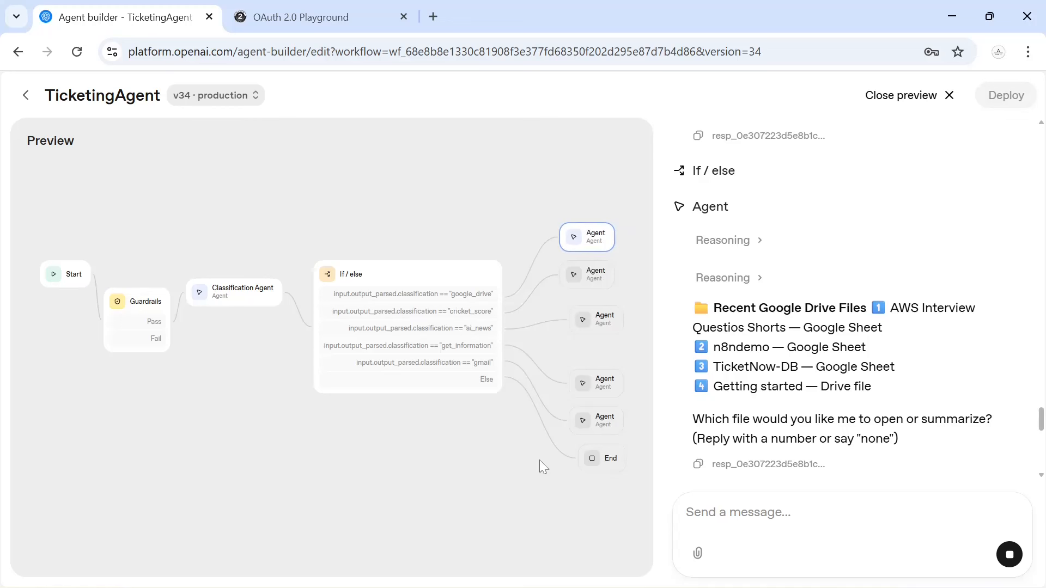
scroll(852, 384, down, 8)
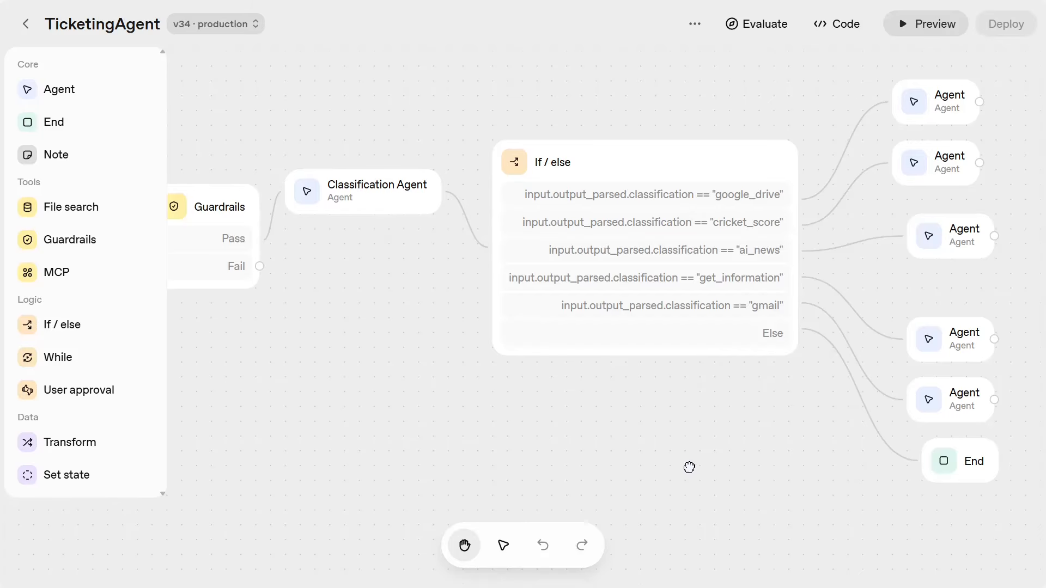
drag(689, 467, 721, 460)
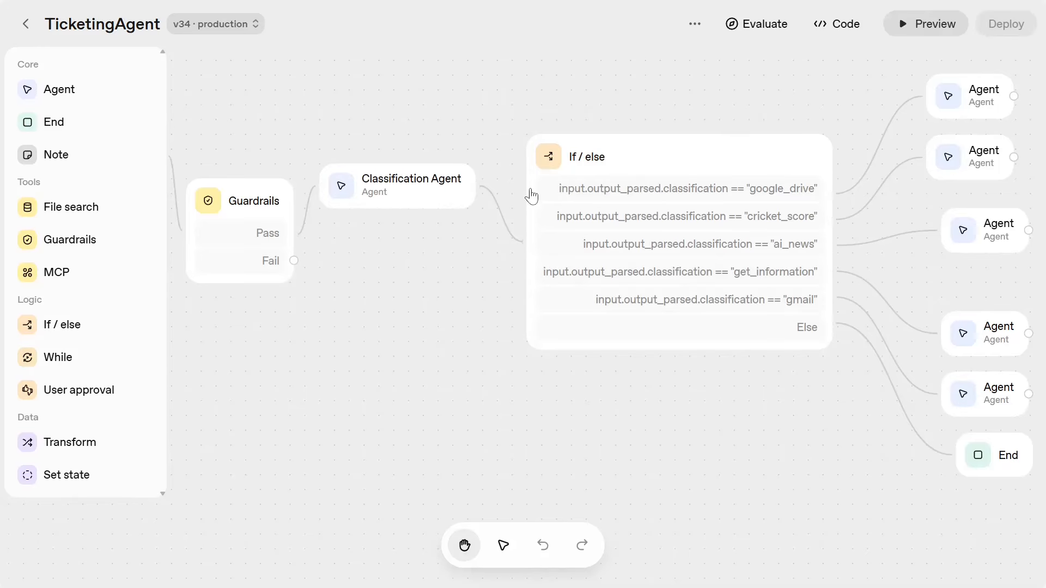
drag(662, 440, 528, 419)
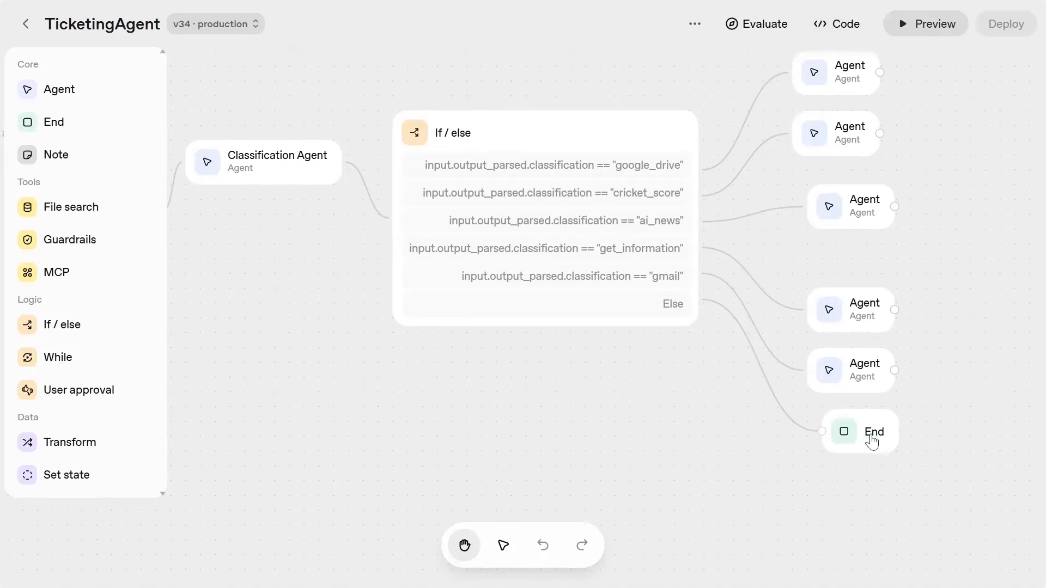
drag(560, 450, 629, 506)
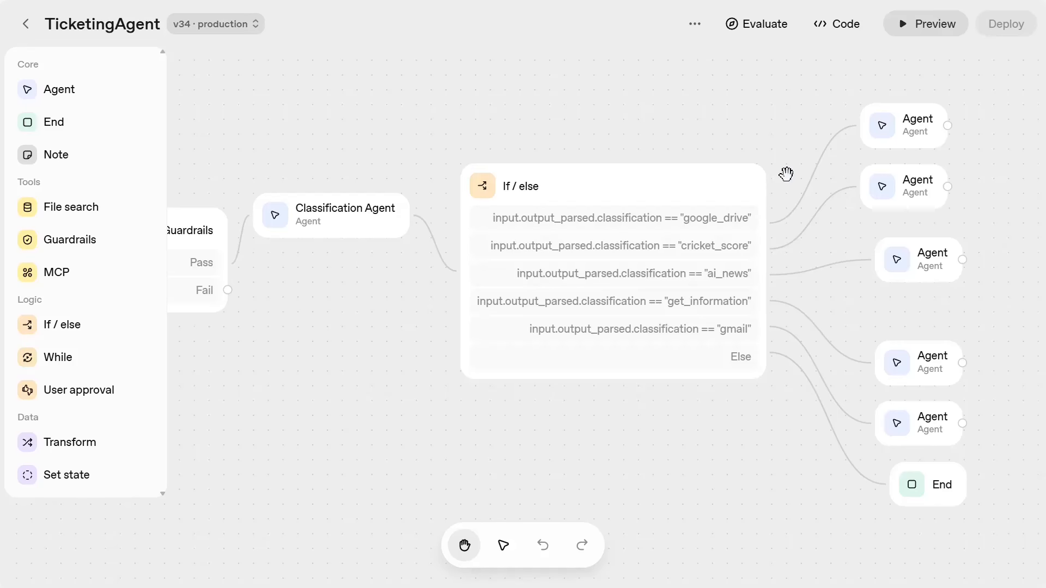
drag(584, 443, 596, 447)
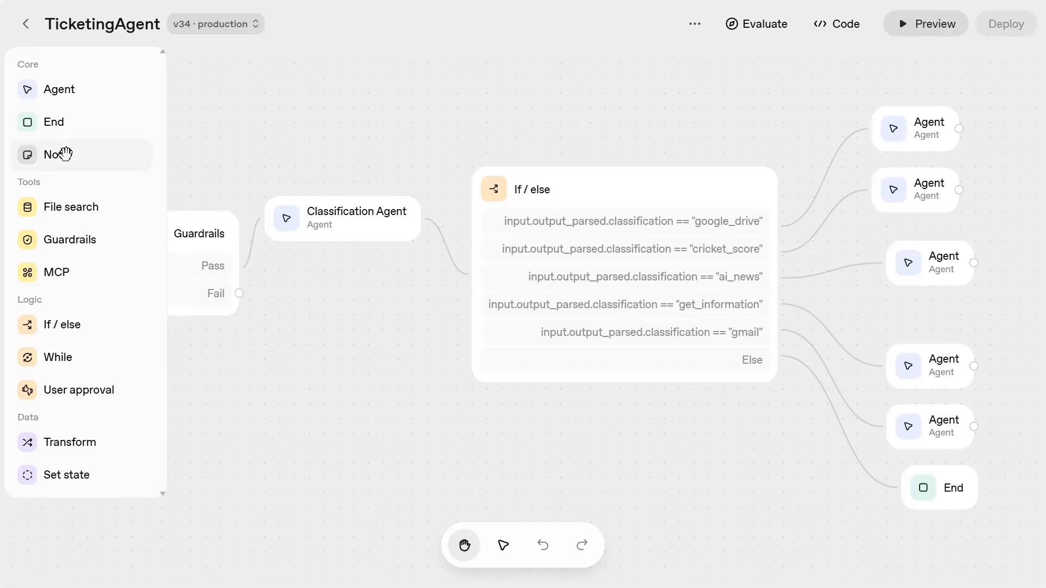
- Leave the TicketingAgent workflow and create a new blank workflow
click(25, 23)
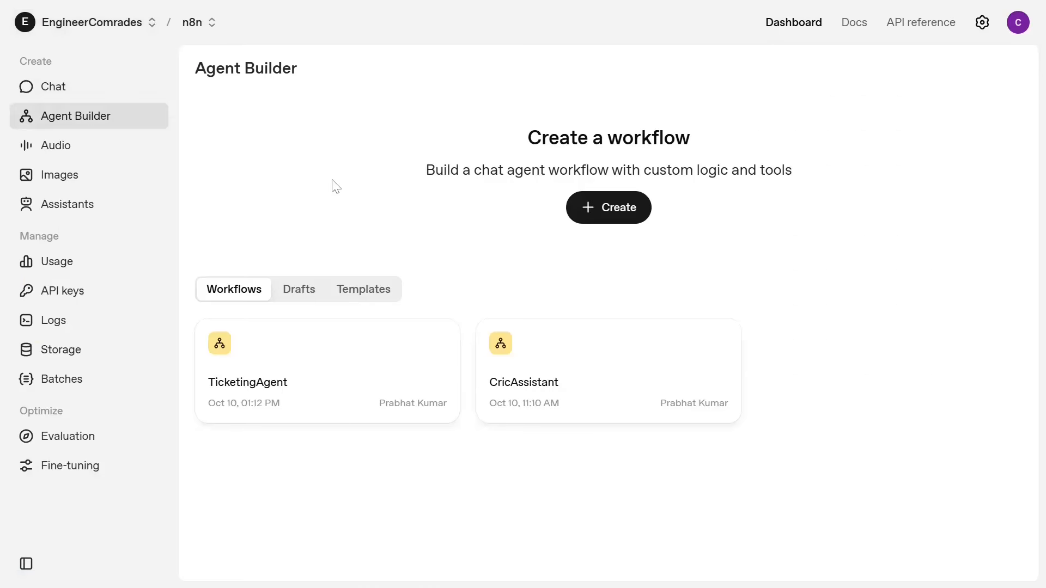
click(628, 213)
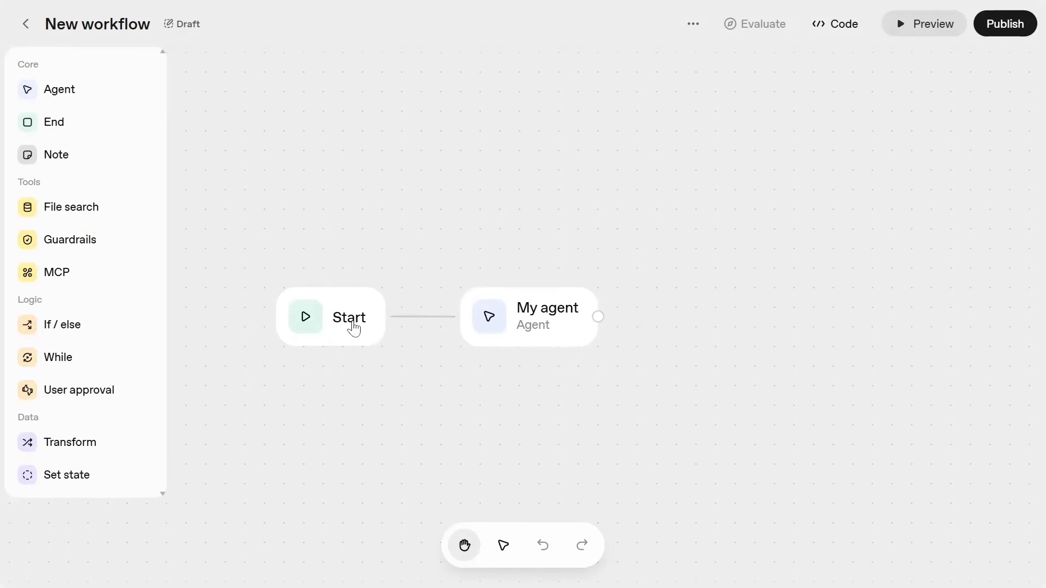
- Add a Guardrails node between Start and My agent, spreading the existing nodes apart to make room
drag(331, 327, 280, 267)
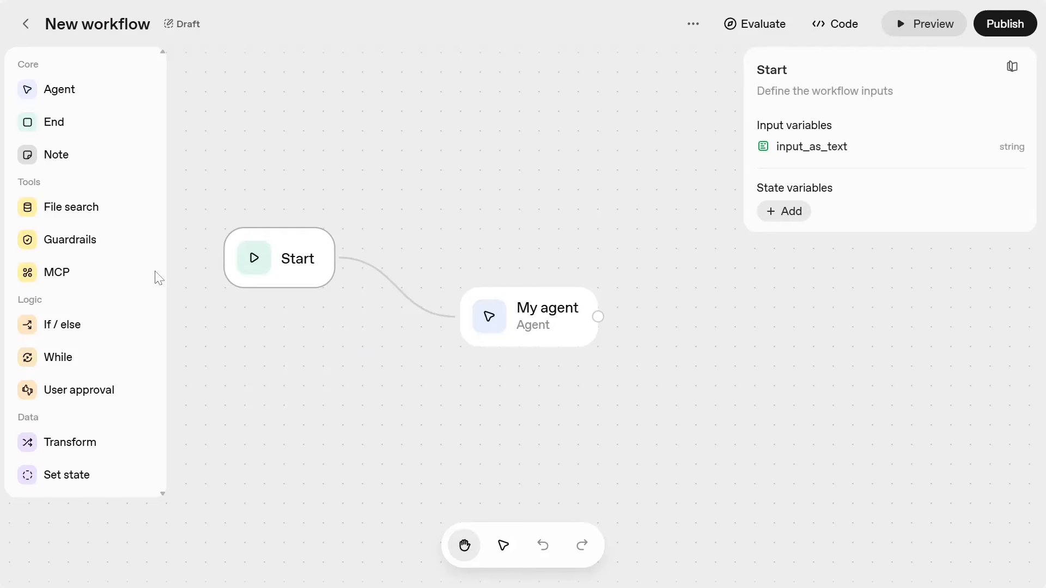
drag(56, 240, 435, 223)
click(601, 325)
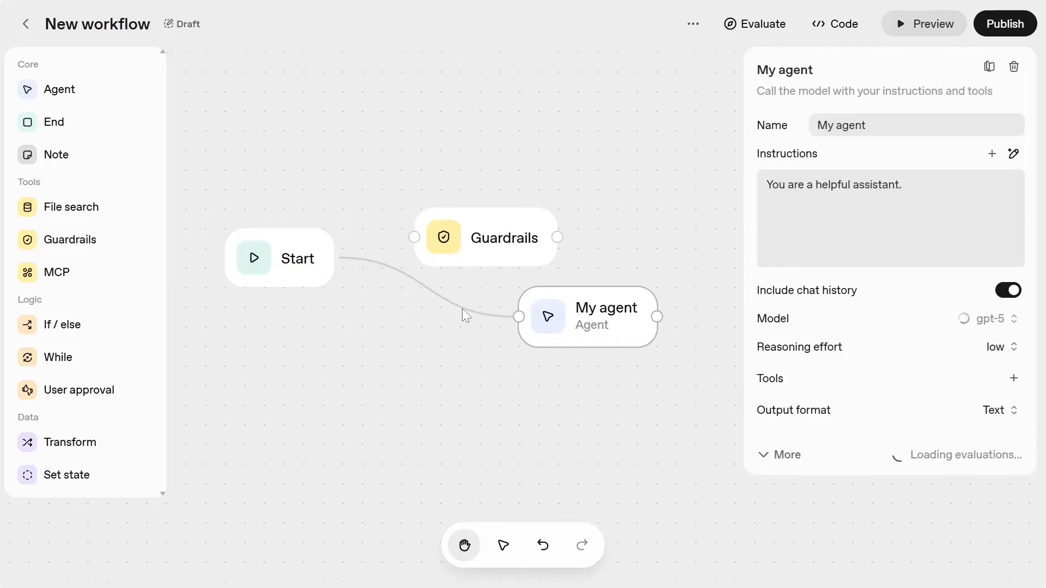
- Replace the direct Start to My agent connection with a chain from Start through Guardrails to My agent
click(443, 295)
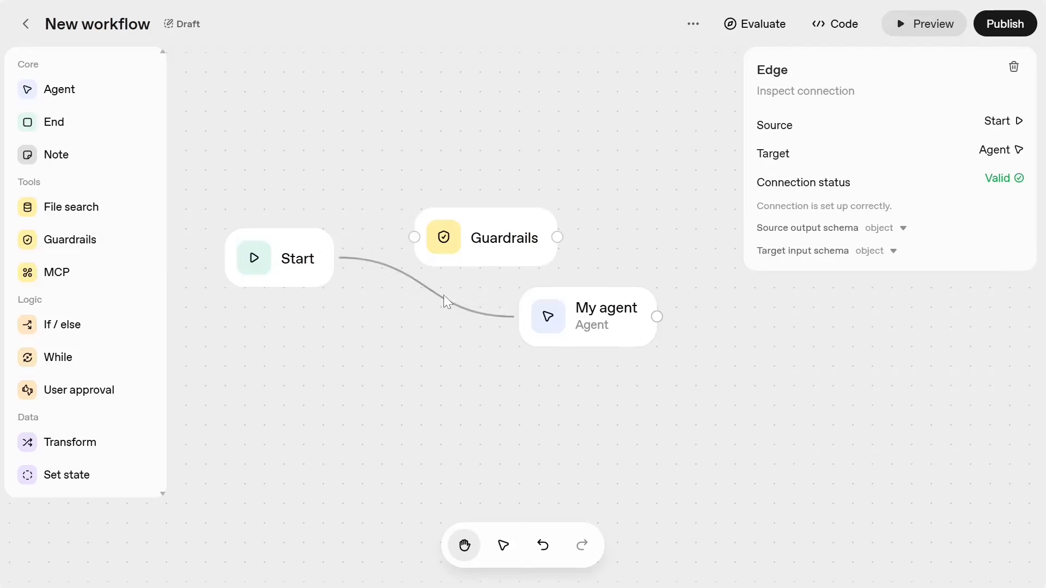
click(1013, 69)
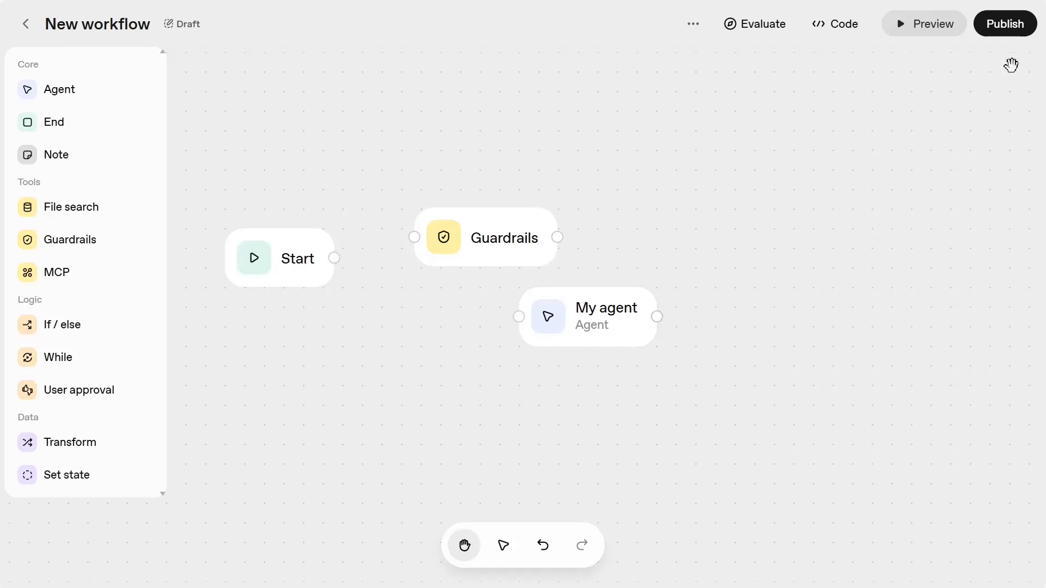
drag(478, 236, 396, 387)
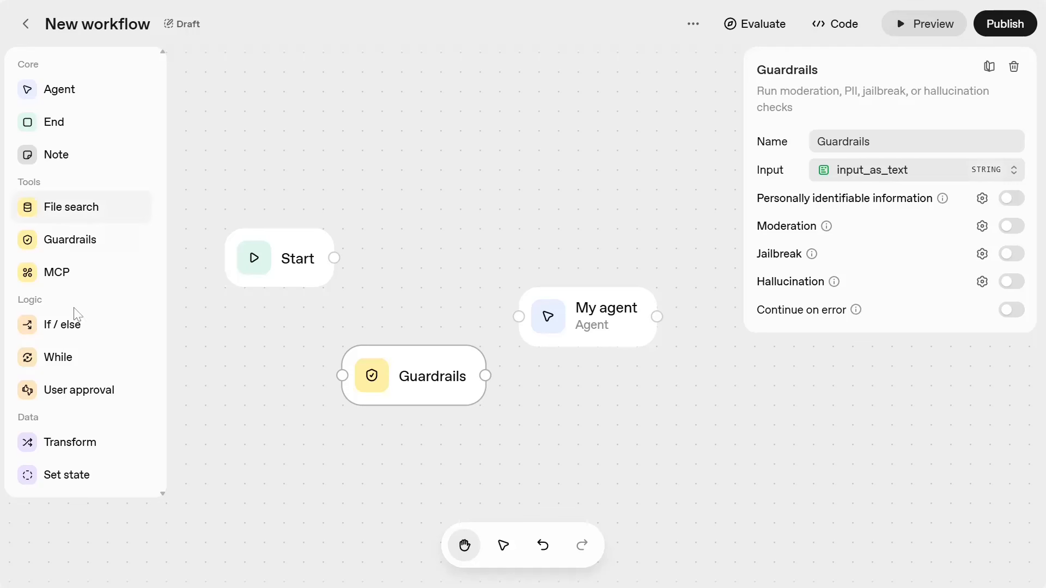
drag(334, 259, 342, 376)
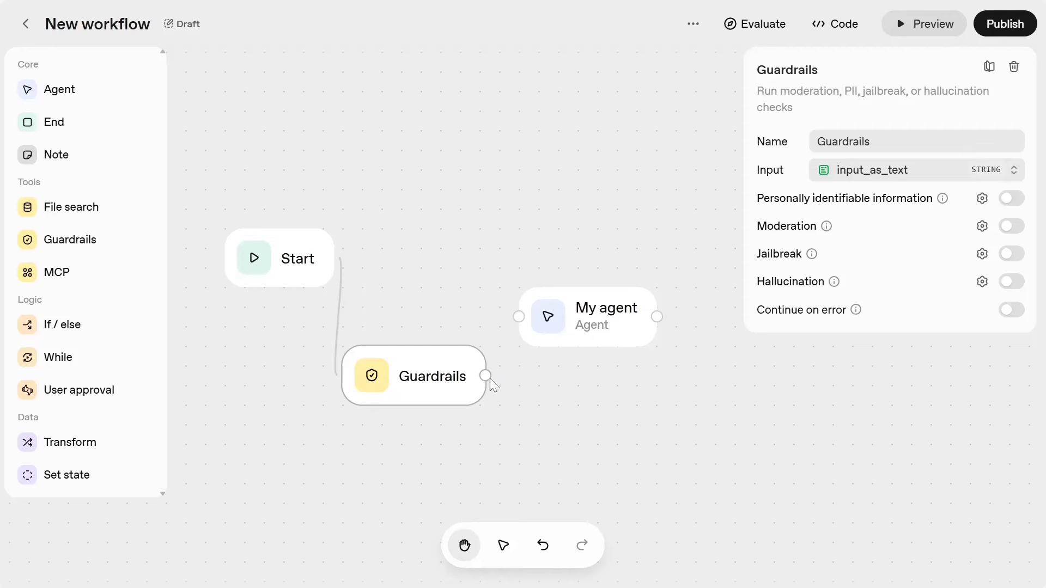
drag(489, 381, 522, 334)
- Enable the Jailbreak check on the Guardrails node and arrange Start, Guardrails and My agent in a spaced-out flow
click(1011, 254)
drag(424, 358, 448, 131)
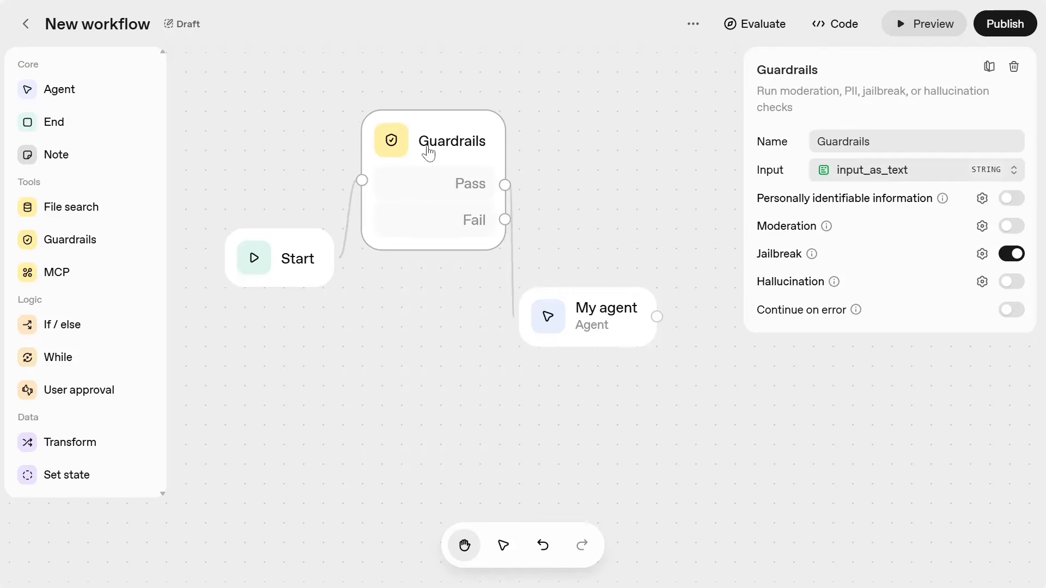
drag(289, 250, 251, 249)
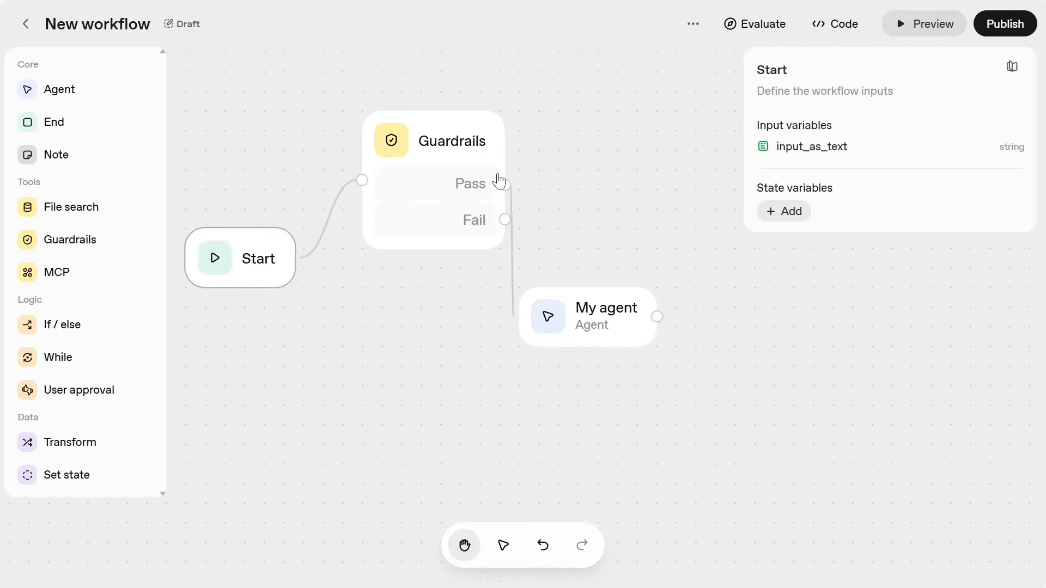
drag(611, 297, 631, 234)
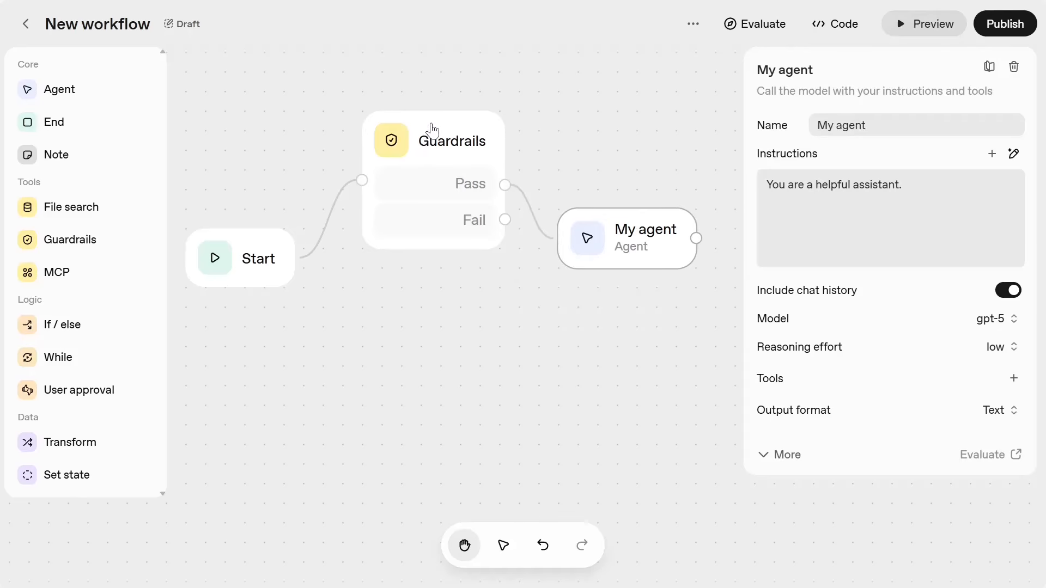
drag(402, 137, 361, 158)
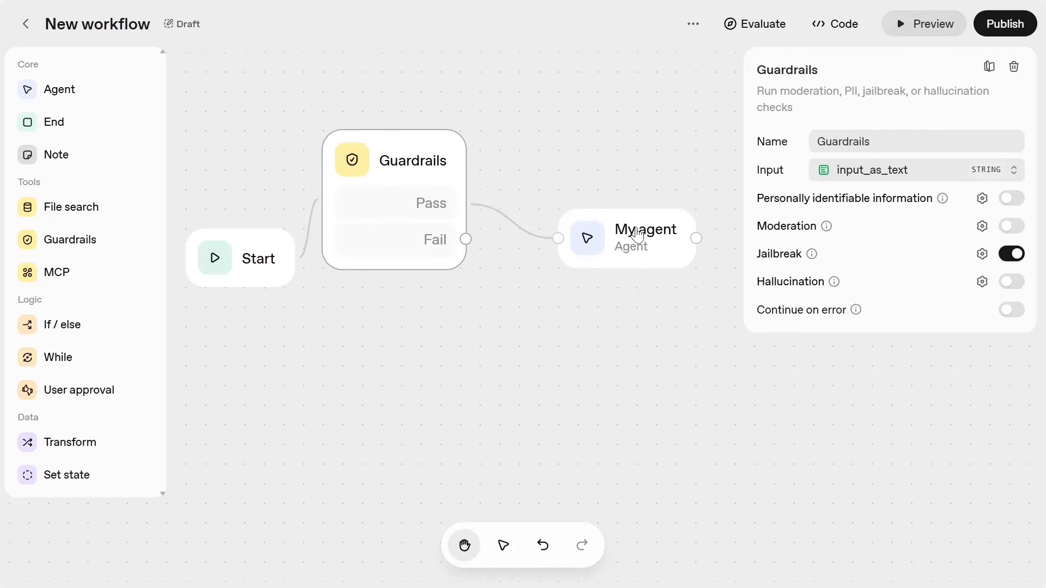
drag(631, 226, 611, 188)
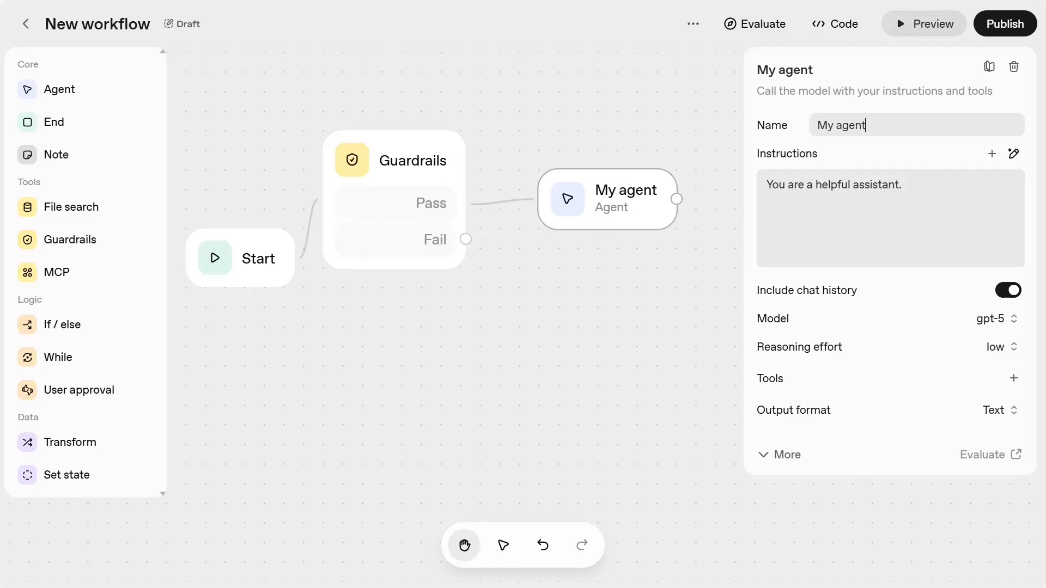
- Rename My agent to Classification Agent and replace its instructions with the copied prompt that classifies messages into five intents and returns JSON
triple_click(841, 125)
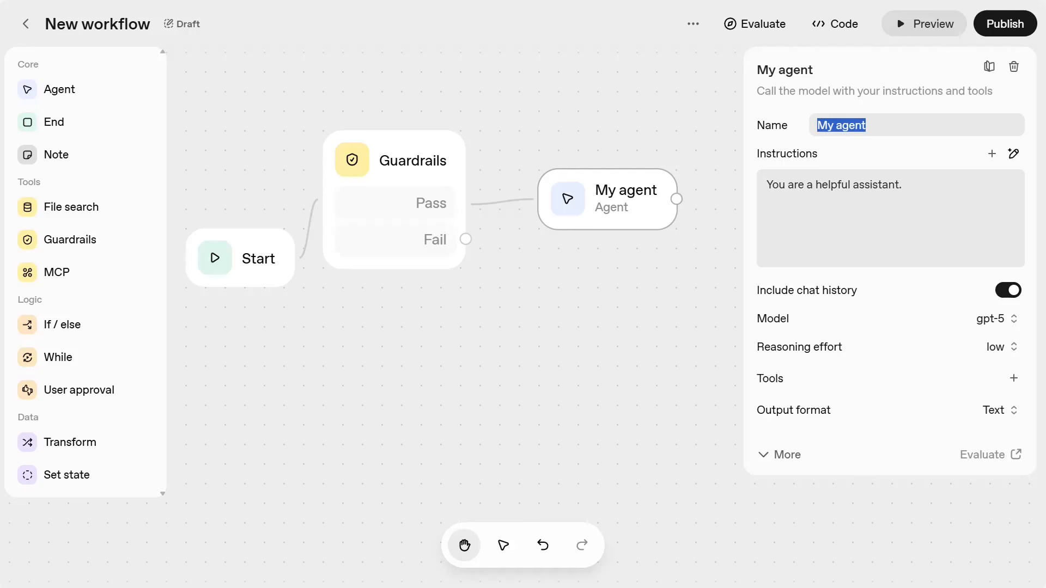
text(Classification Agent)
key(Tab)
key(BackSpace)
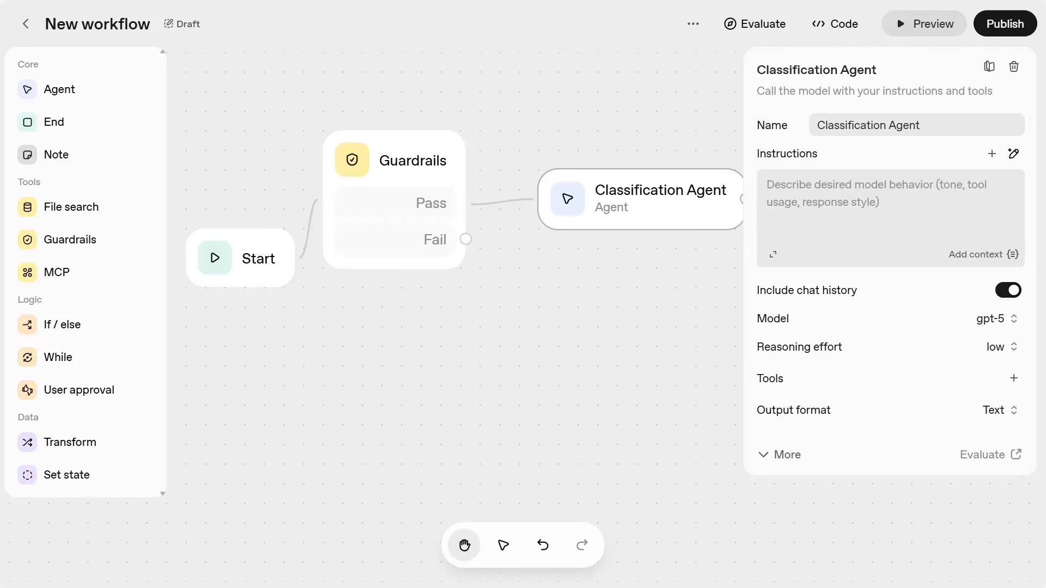
key(ctrl+v)
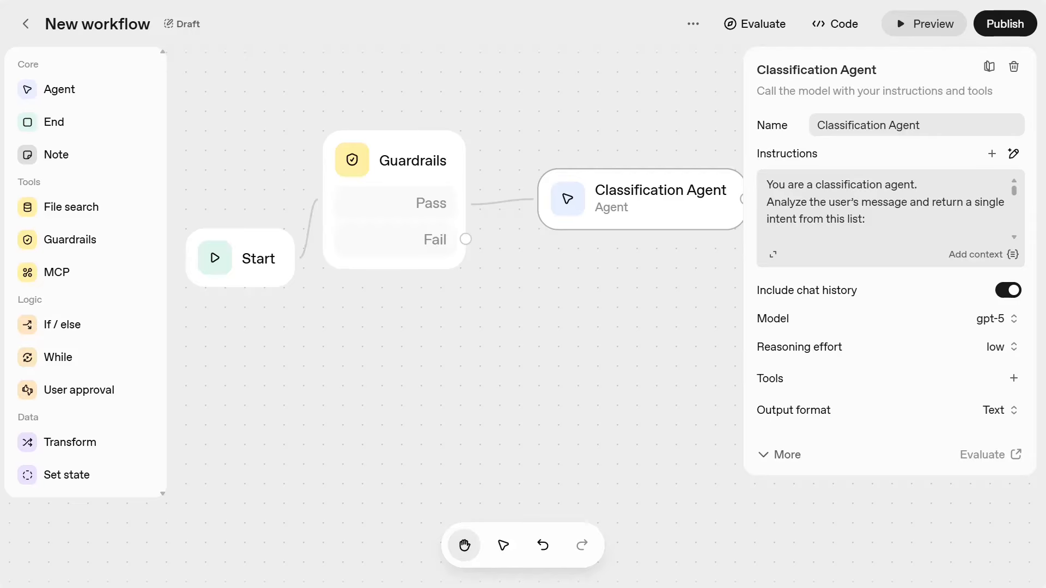
click(773, 254)
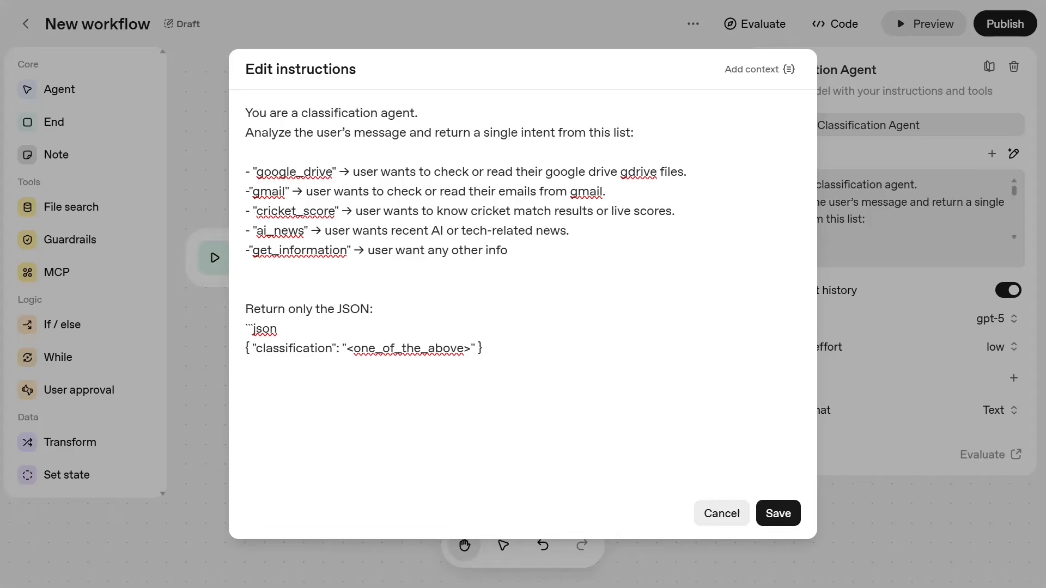
drag(373, 308, 245, 309)
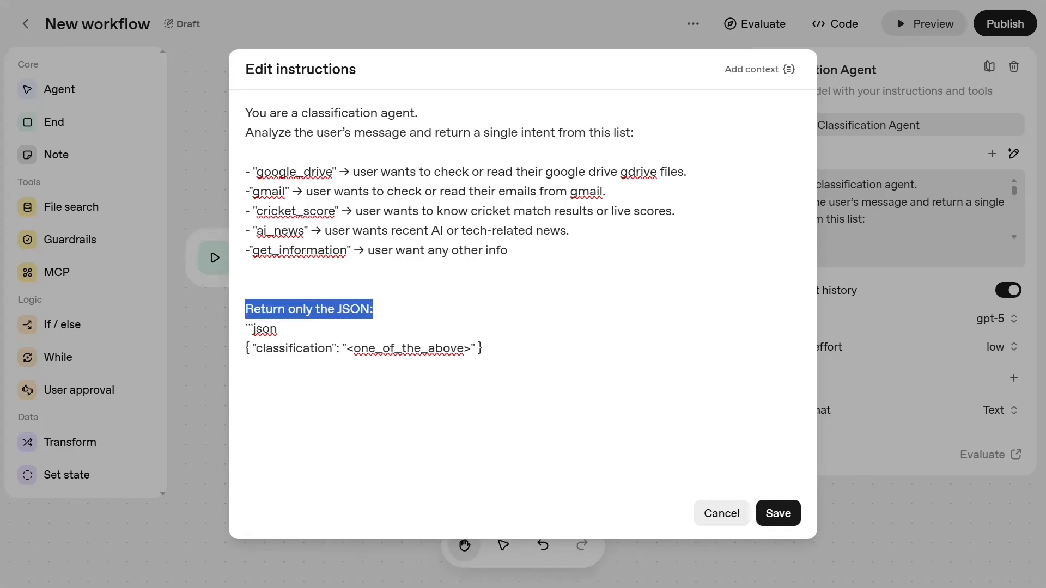
drag(482, 348, 245, 328)
click(289, 393)
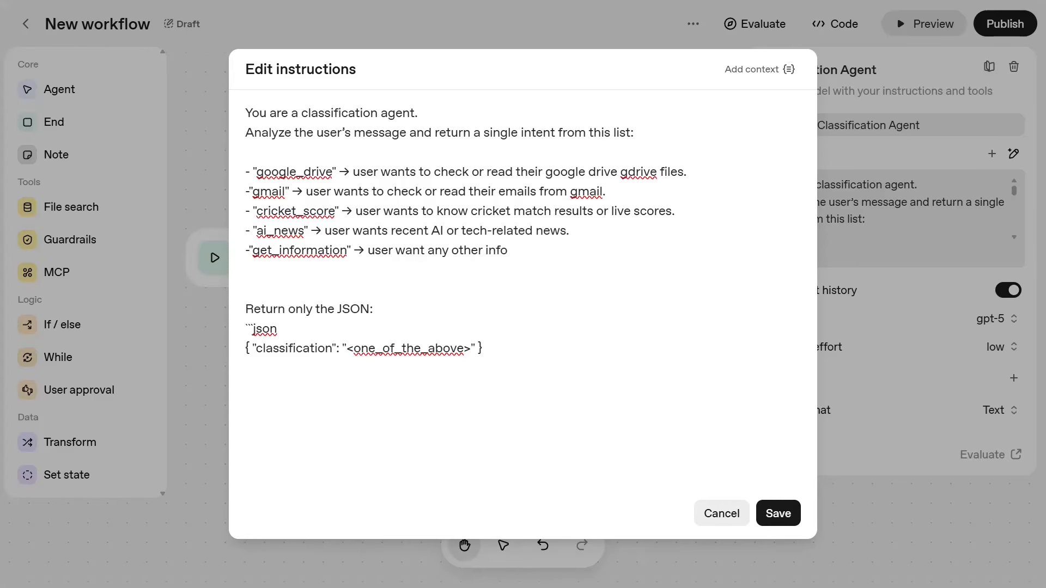
click(776, 517)
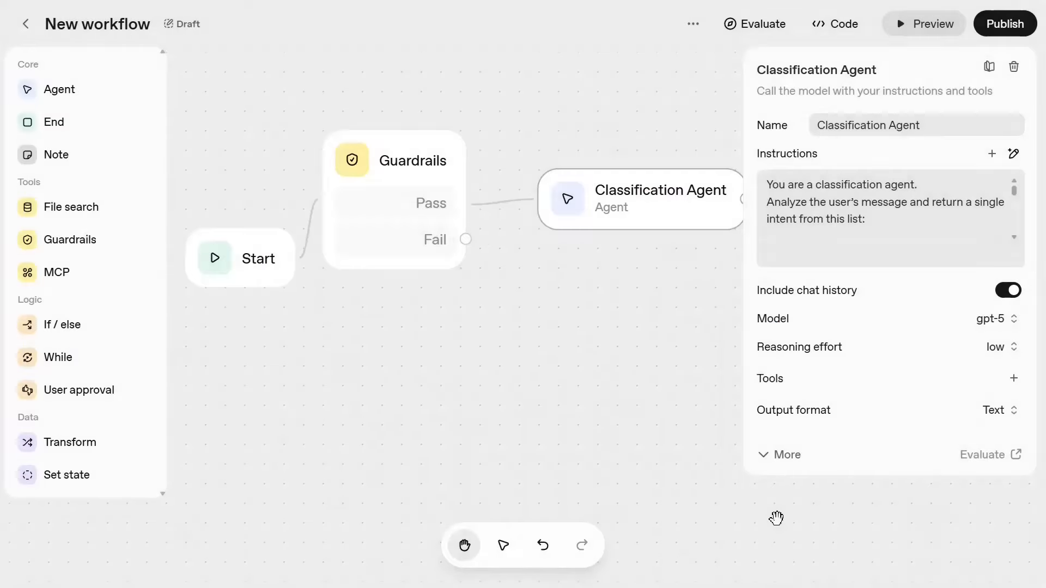
- Set the Classification Agent's model to gpt-4.1-mini and its output format to JSON
click(990, 320)
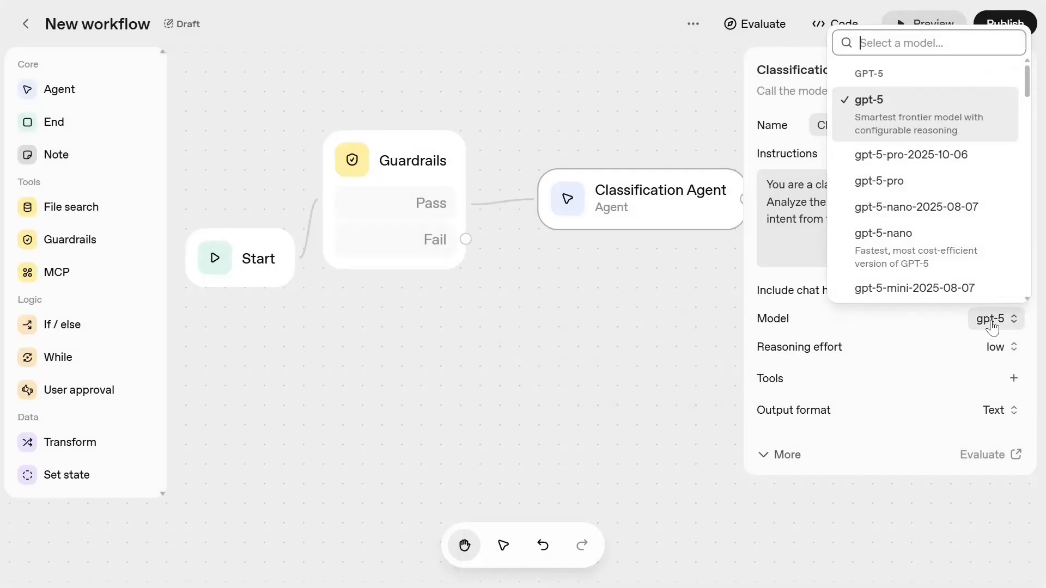
scroll(935, 204, down, 10)
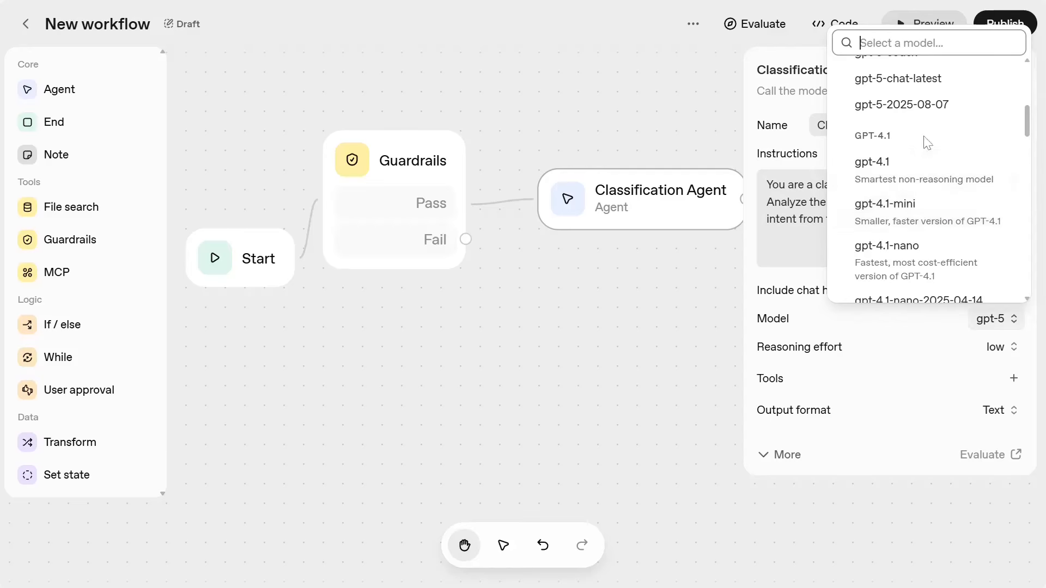
click(950, 228)
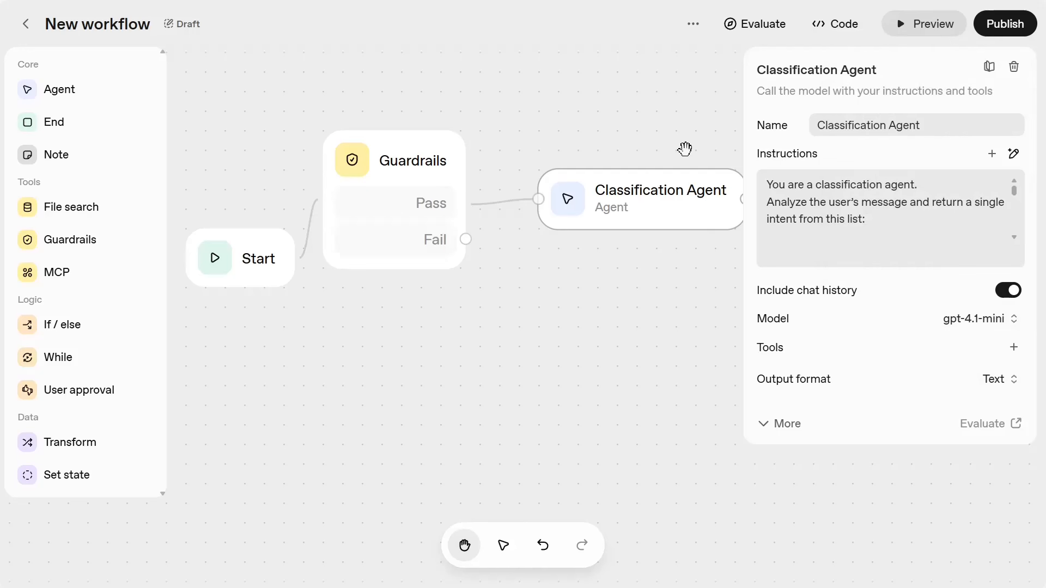
click(1004, 389)
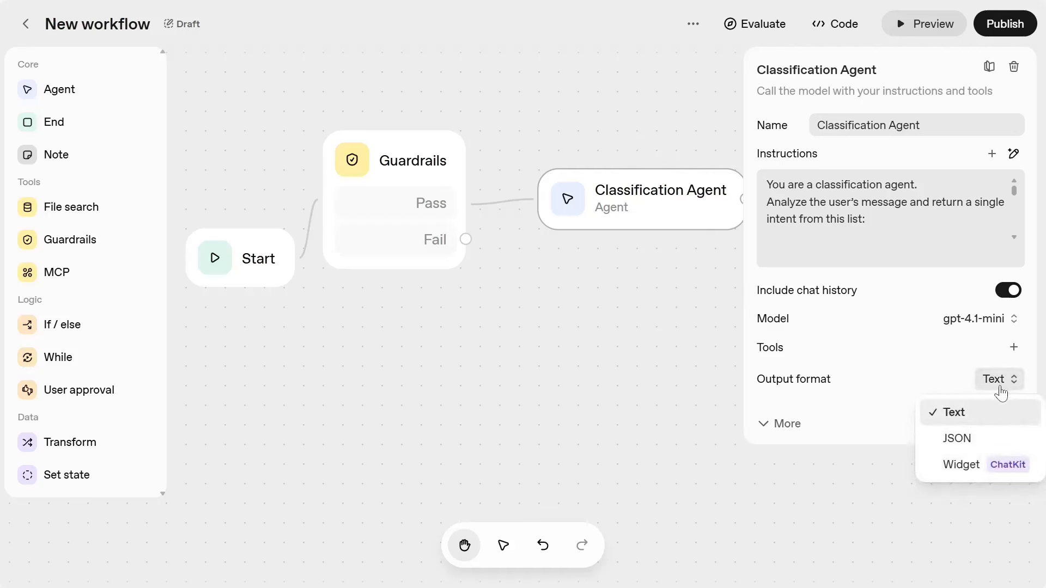
click(970, 437)
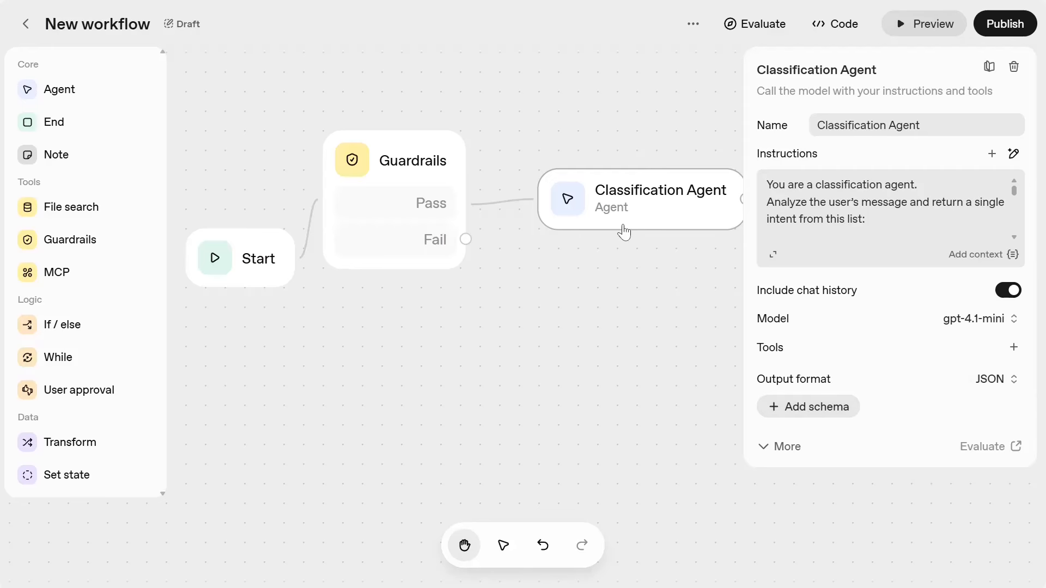
- Add an If / else node after the Classification Agent and connect the agent's output to it
drag(609, 331, 441, 402)
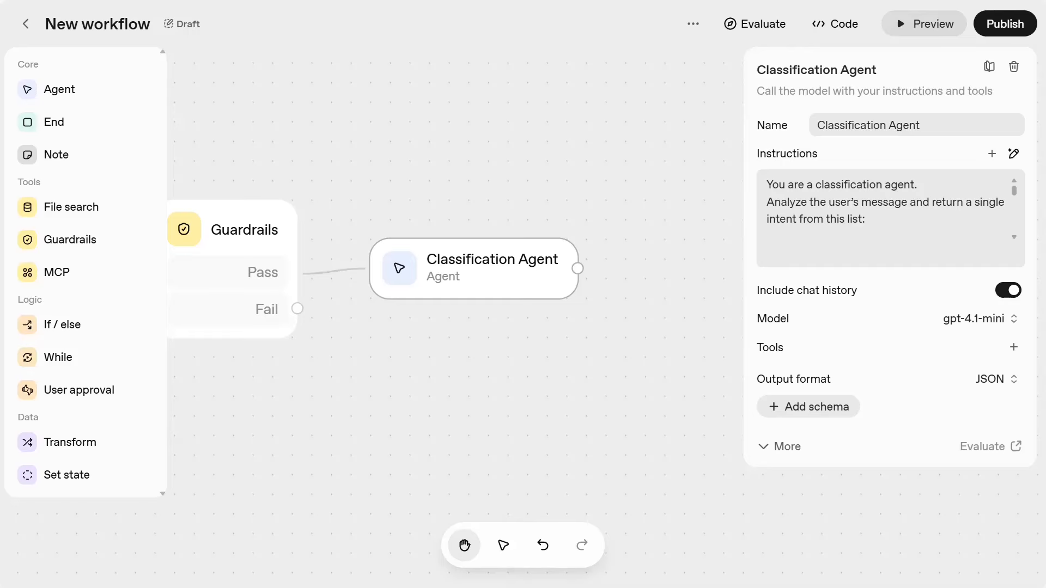
scroll(553, 361, right, 4)
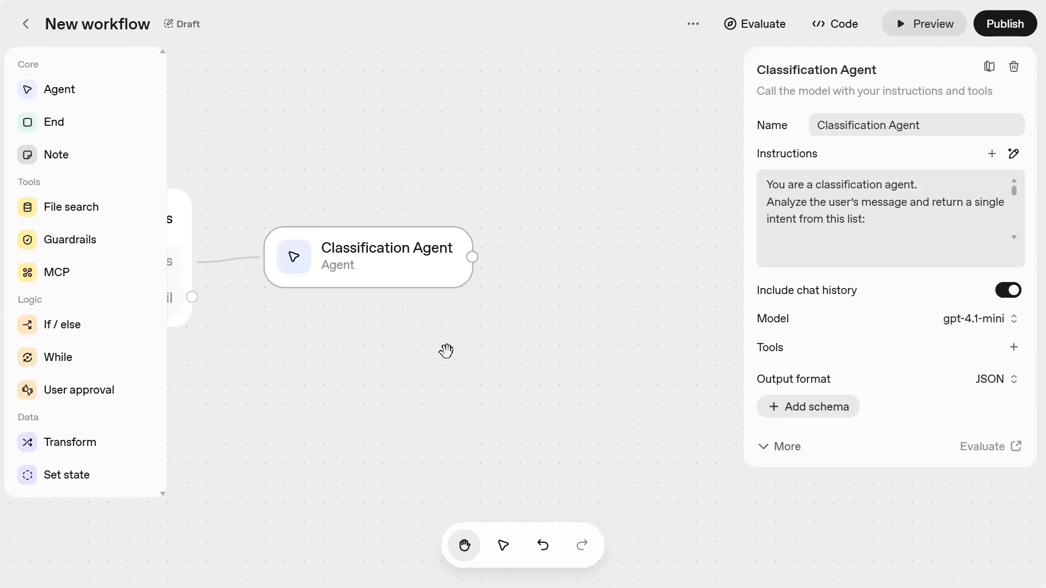
drag(65, 325, 597, 247)
drag(475, 257, 598, 320)
drag(476, 357, 286, 354)
click(491, 274)
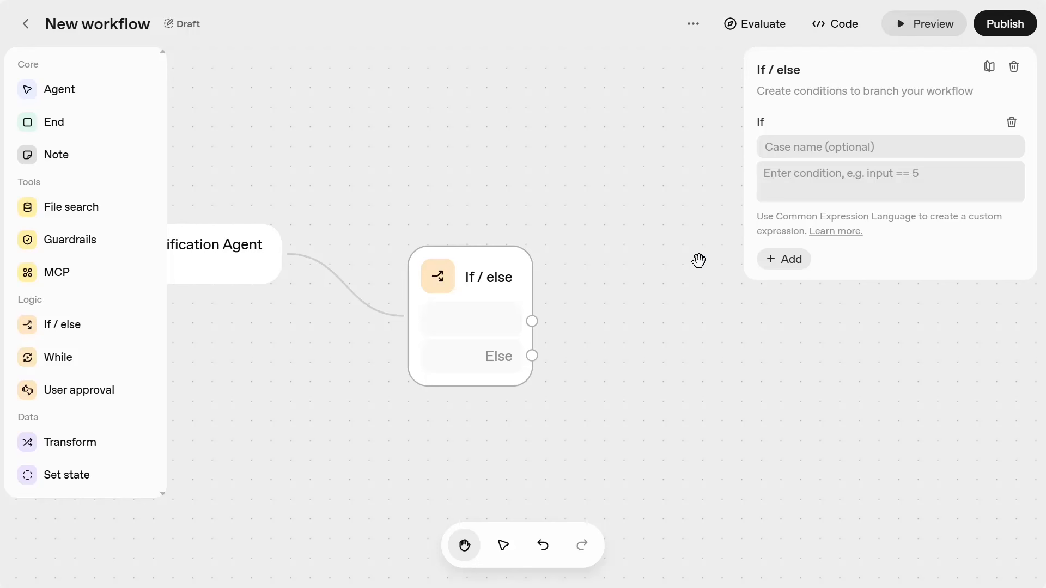
drag(660, 287, 795, 301)
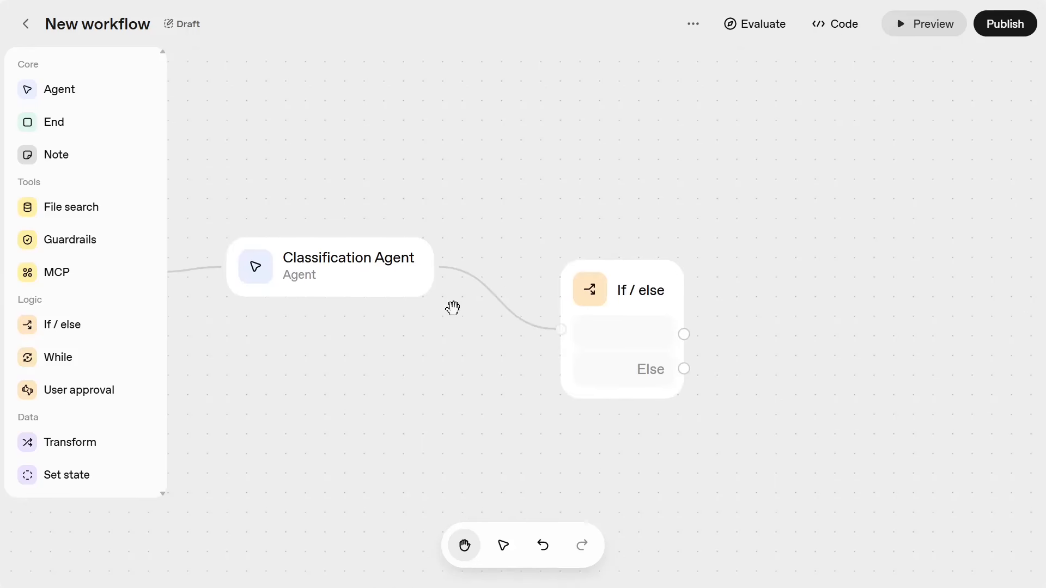
- Add a property named classification with type ENUM to the Classification Agent's JSON response schema
click(362, 275)
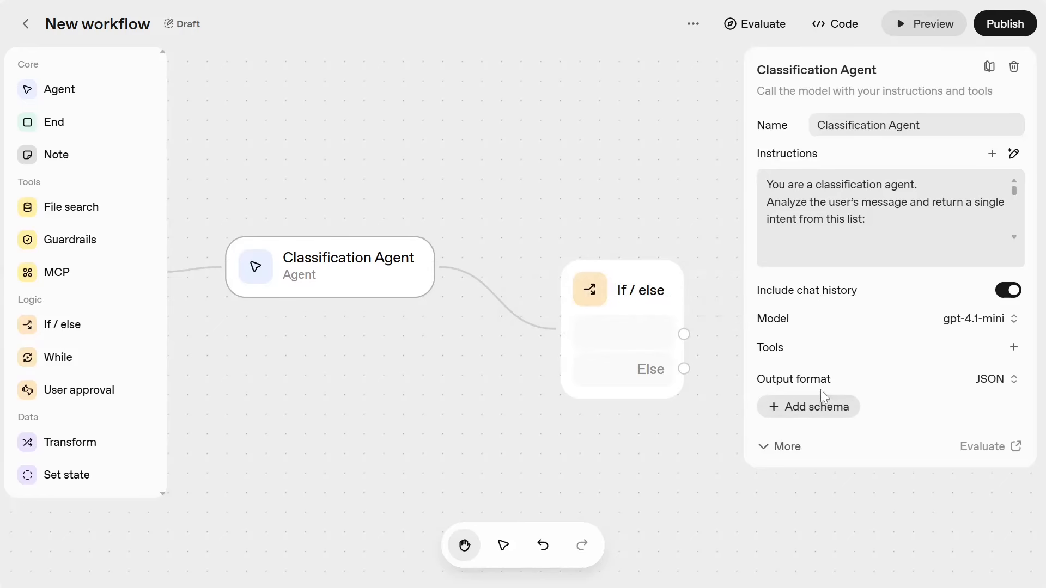
click(801, 406)
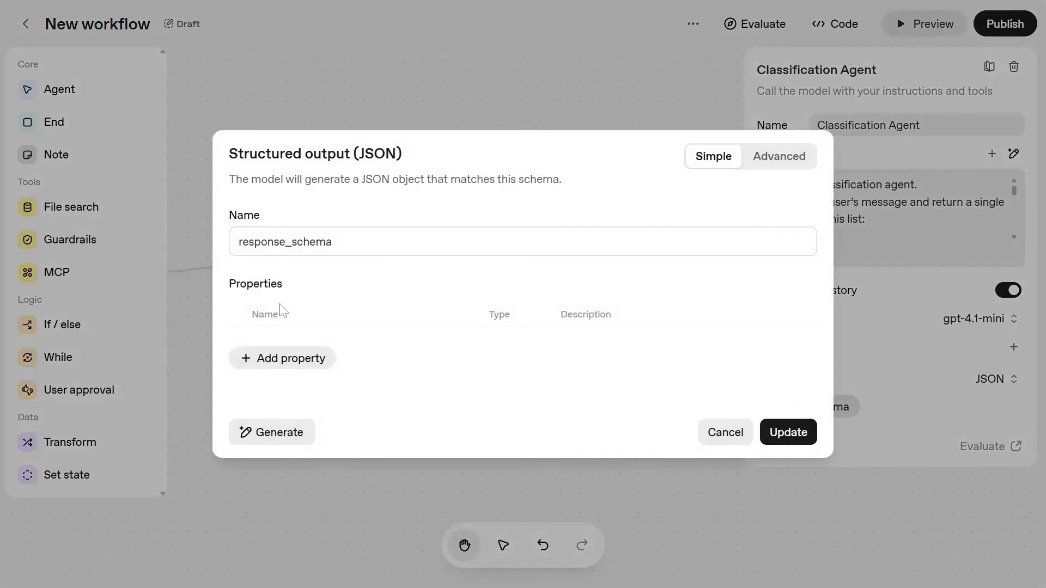
click(280, 362)
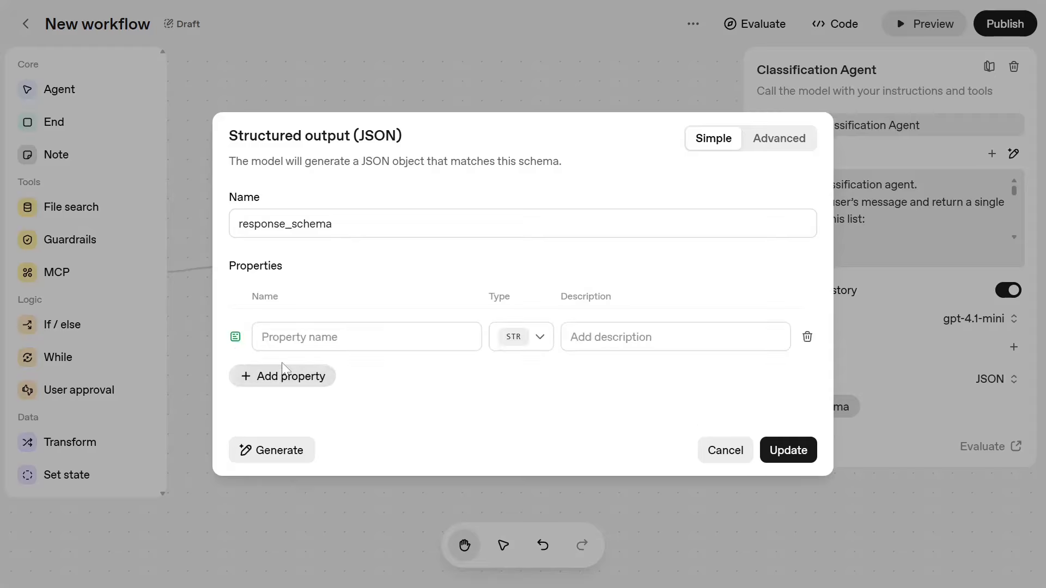
click(305, 337)
text(c)
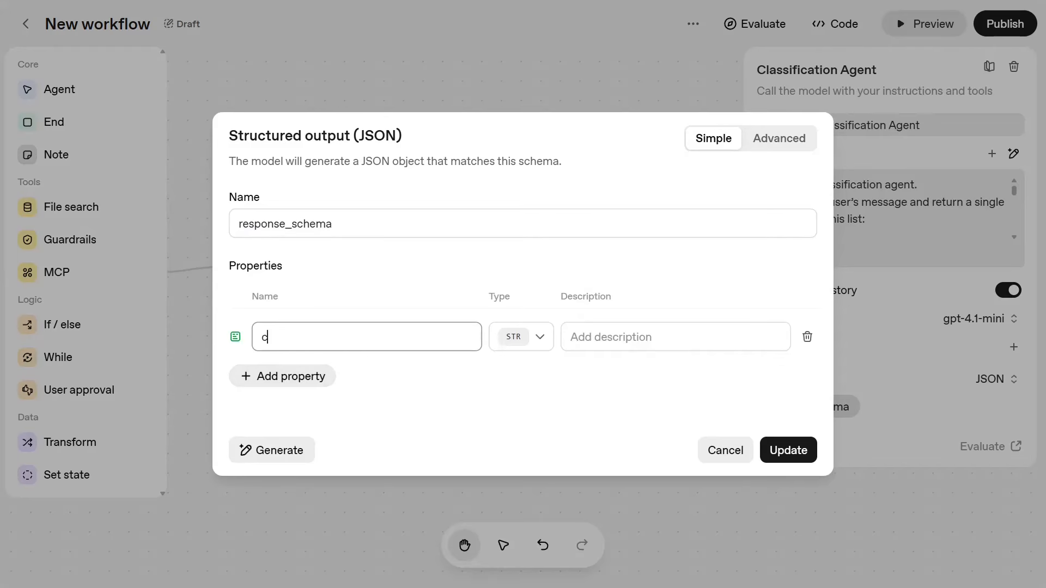
text(lassification)
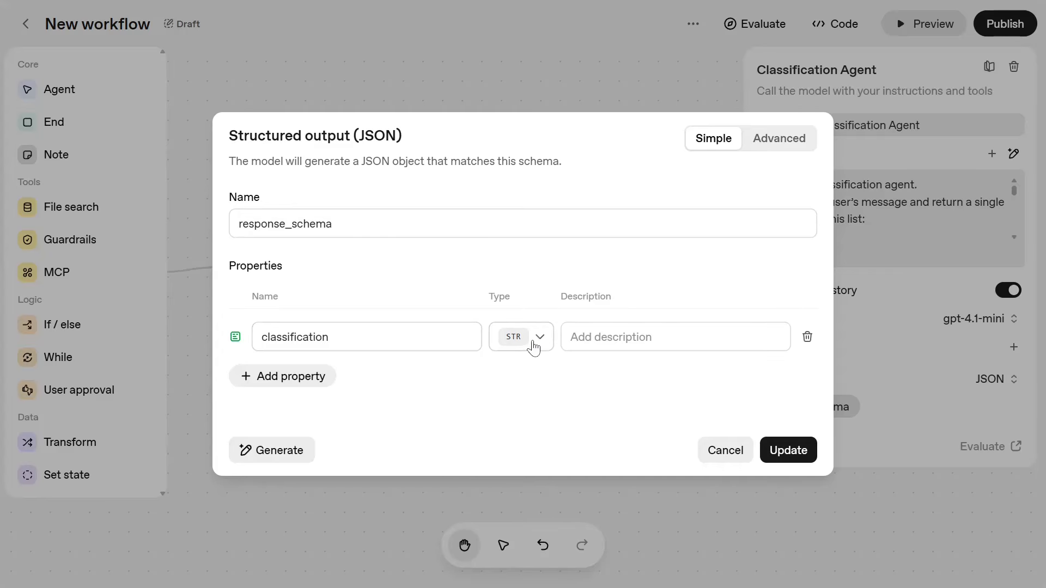
click(536, 342)
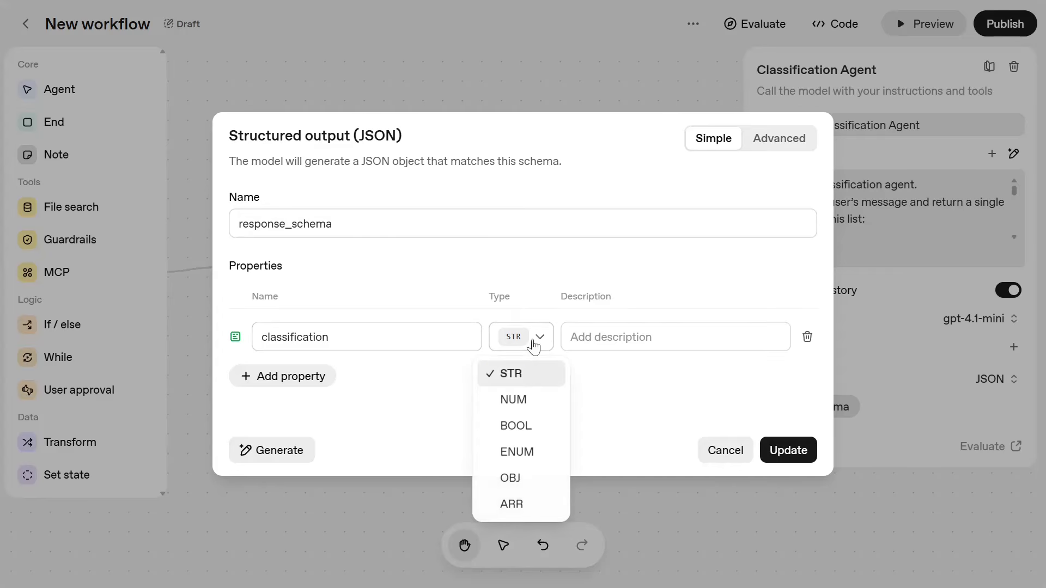
click(530, 452)
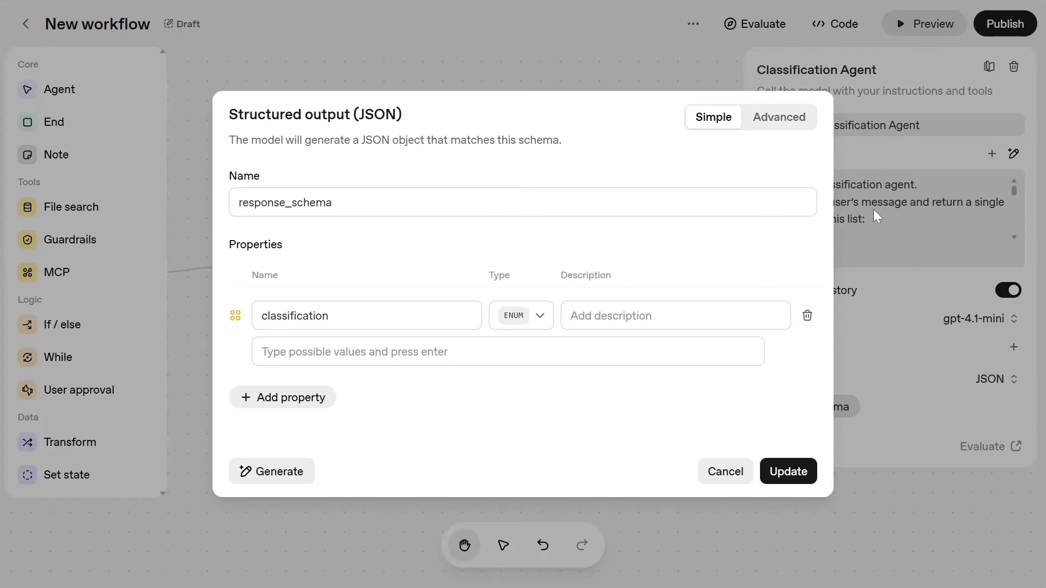
- Enter google_drive, cricket_score, ai_news, get_information and gmail as the classification property's possible values, and save the schema
click(507, 352)
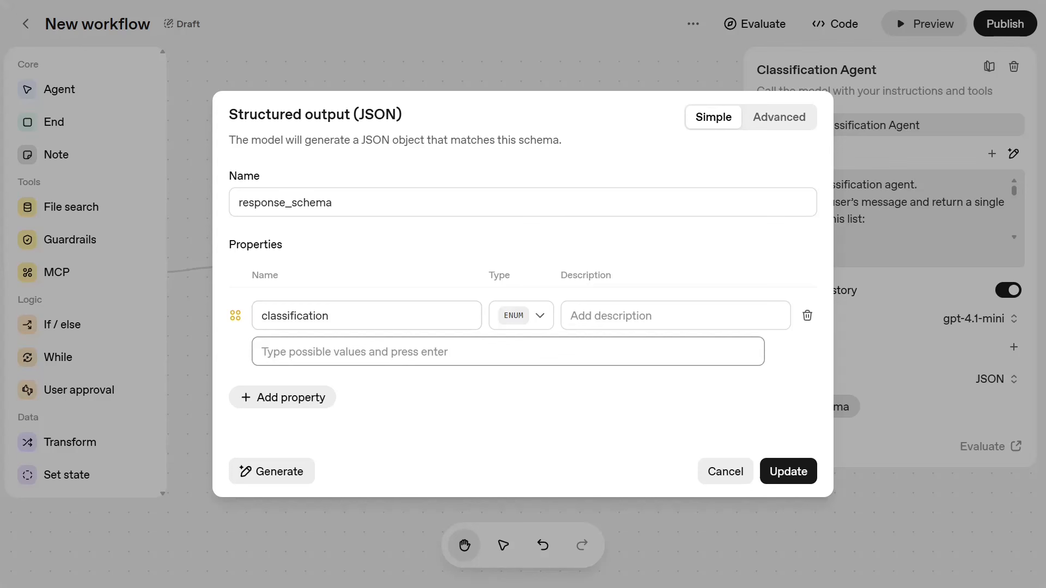
text(go)
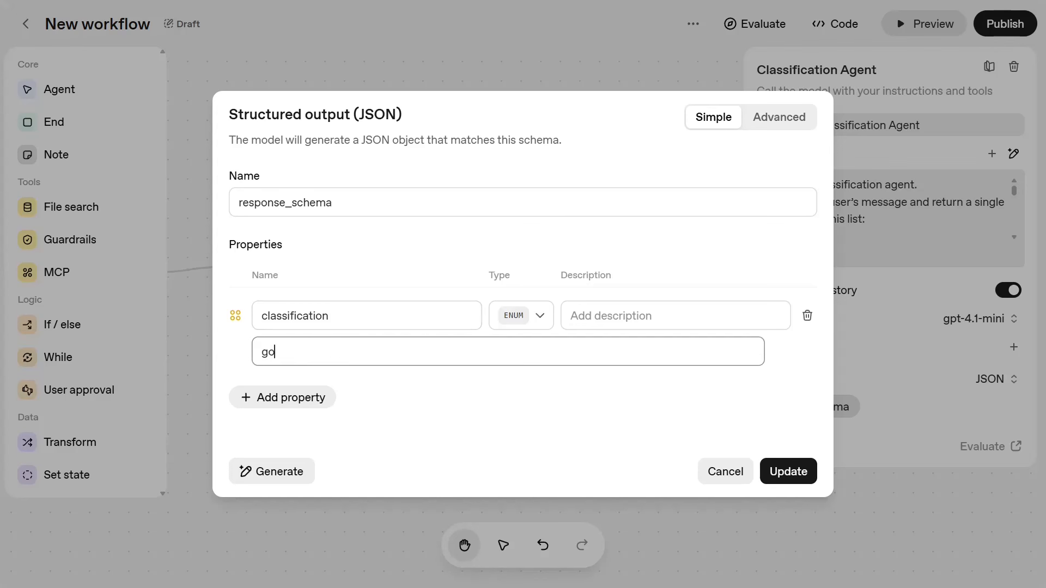
text(ogle_drive)
key(Return)
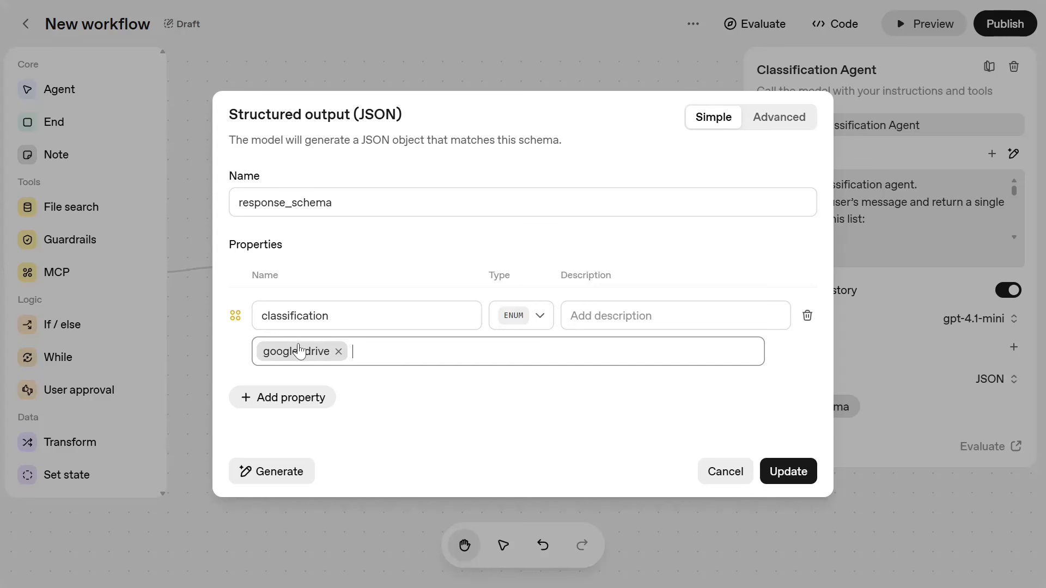
text(cricket_score)
key(Return)
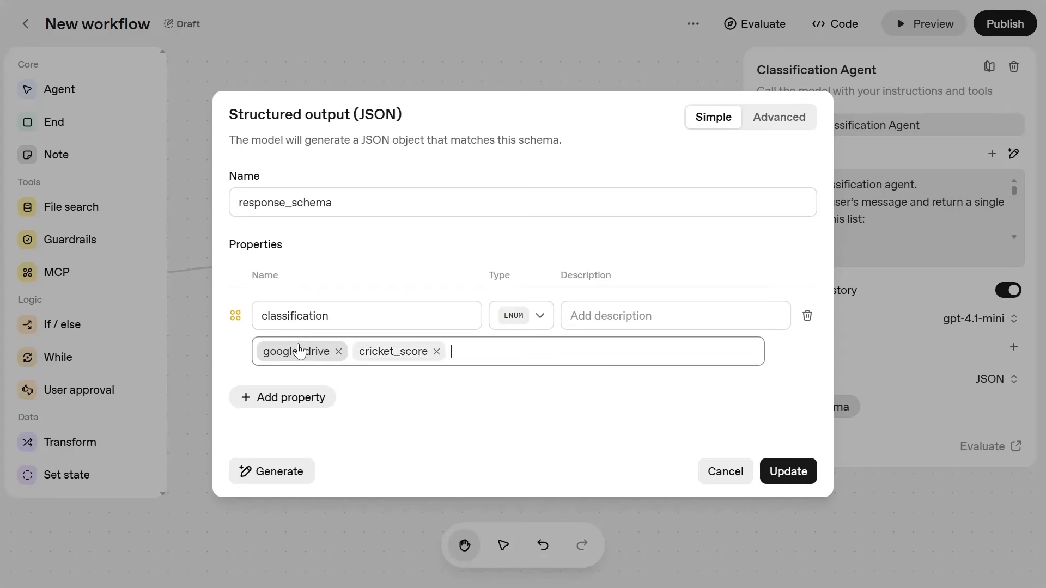
text(ai_news)
key(Return)
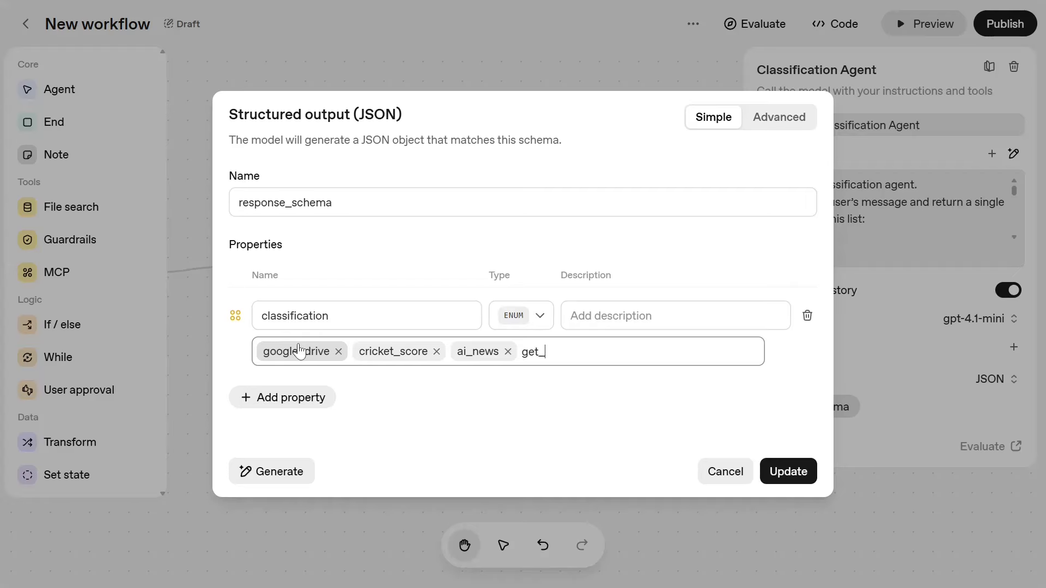
text(get_information)
key(Return)
text(gmail)
key(Return)
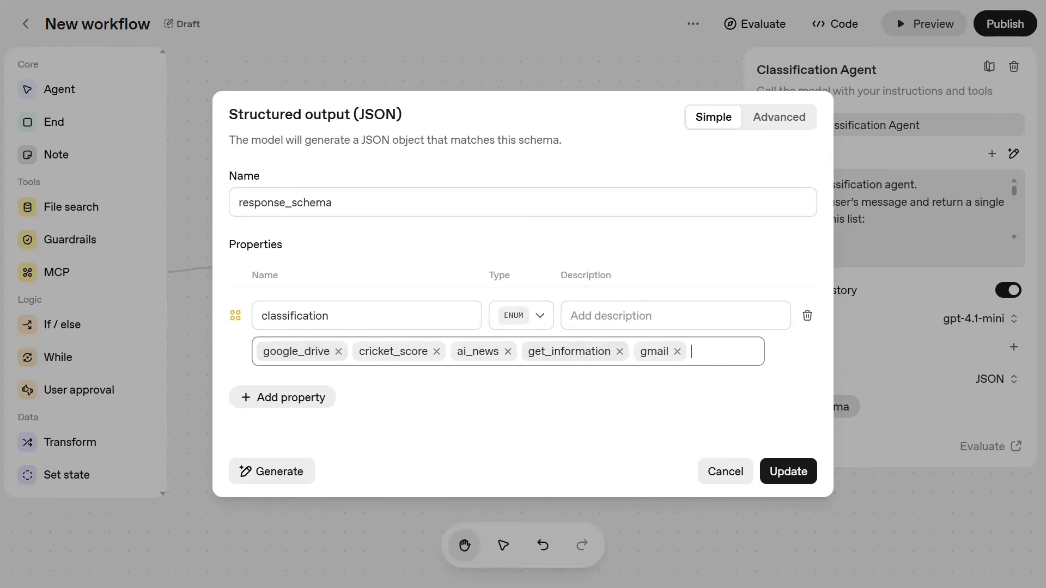
click(788, 472)
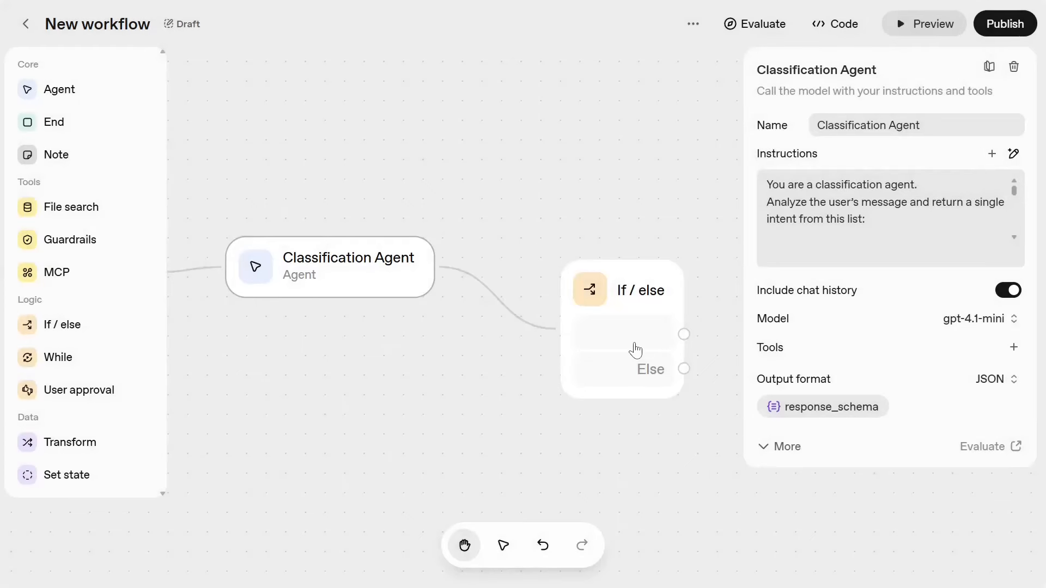
- Set the If / else node's first condition to input.output_parsed.classification == "google_drive"
click(638, 288)
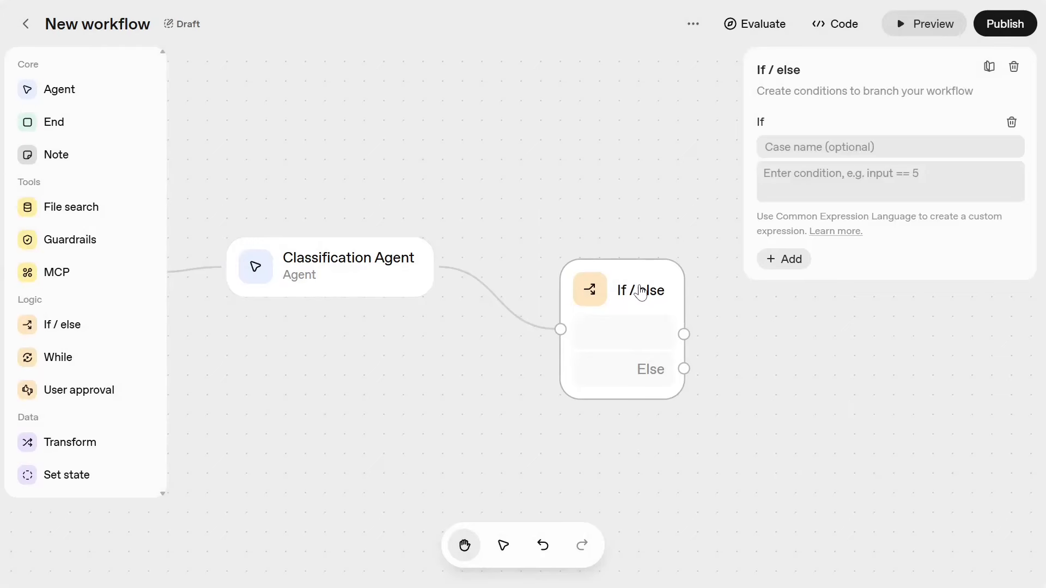
click(833, 180)
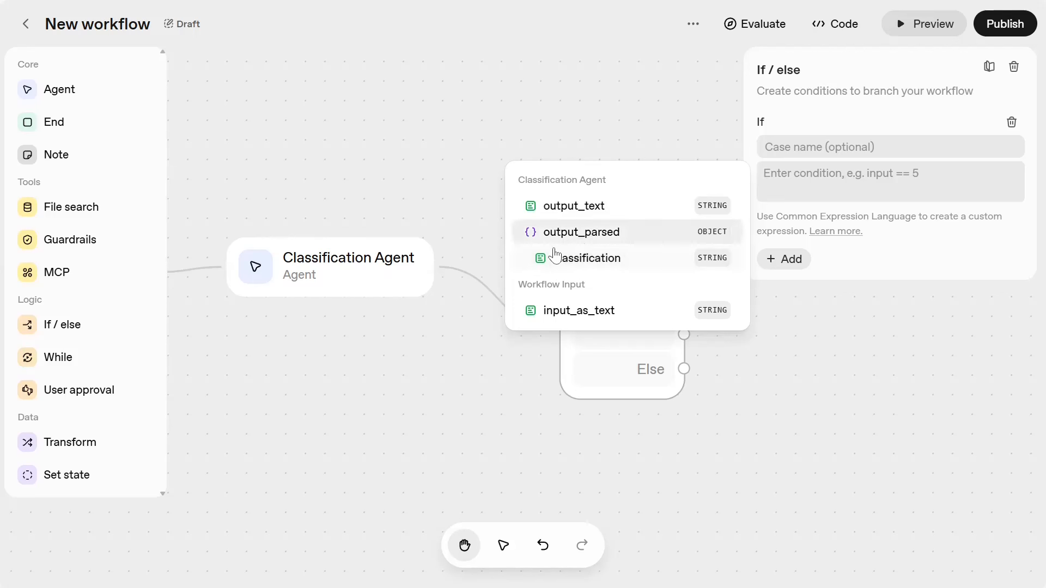
click(571, 258)
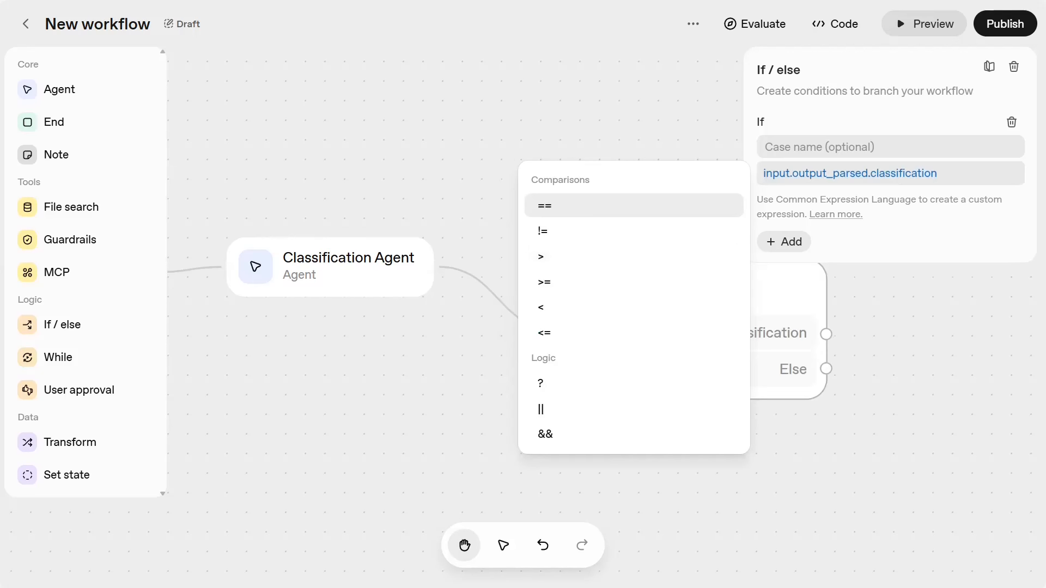
click(575, 213)
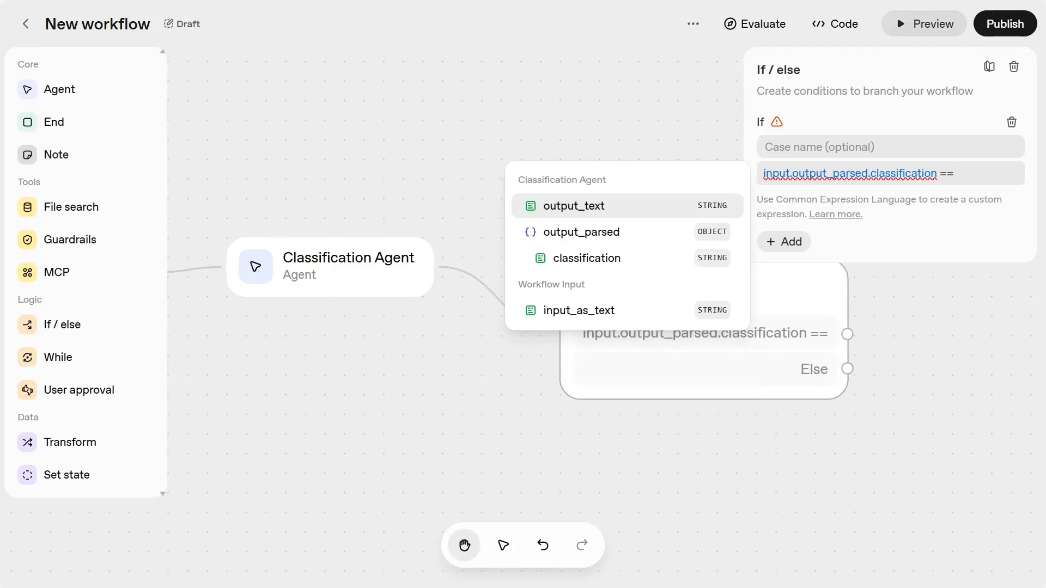
text("goo)
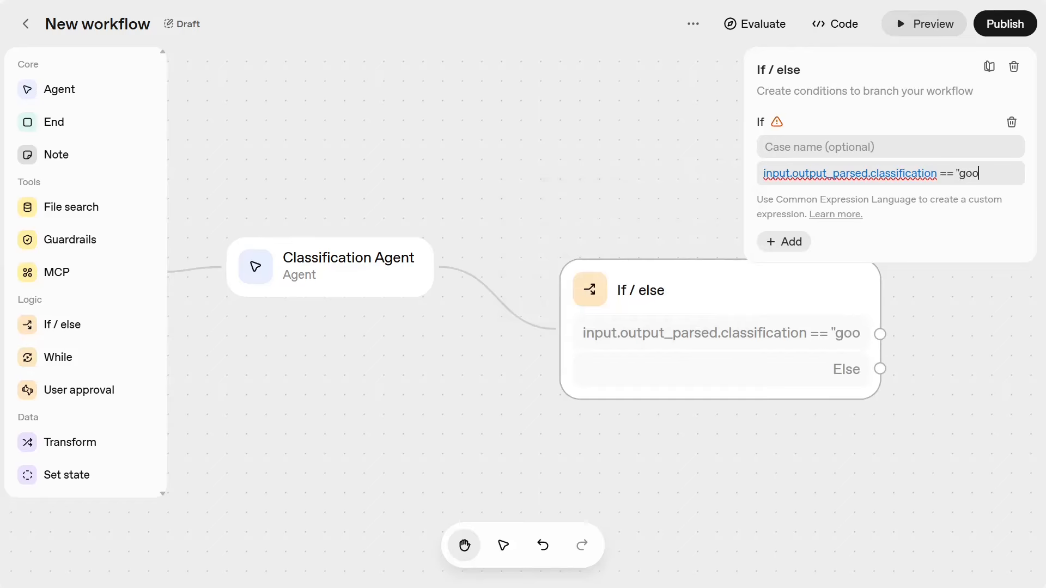
text(gle_drive)
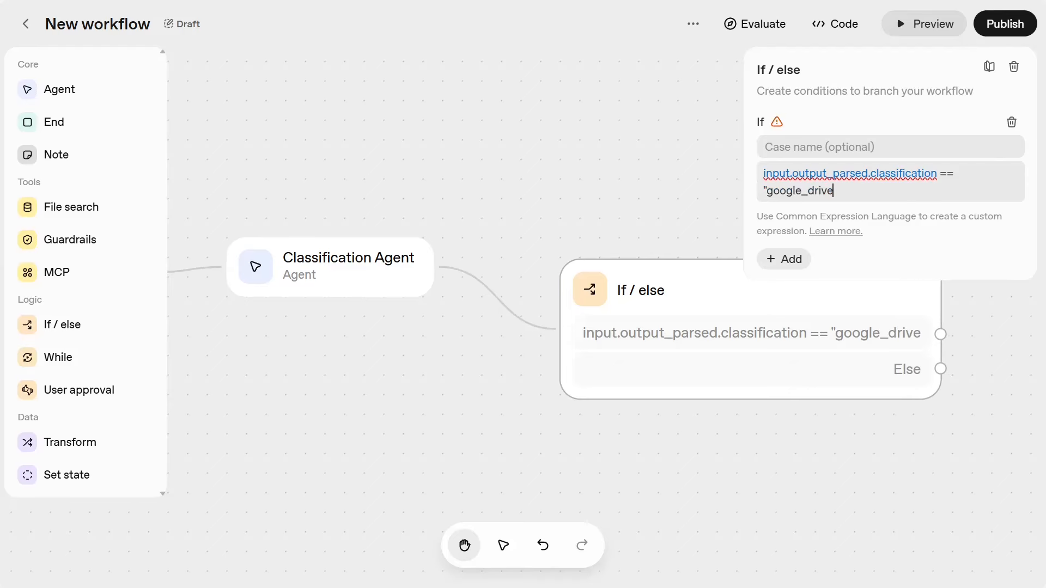
text(")
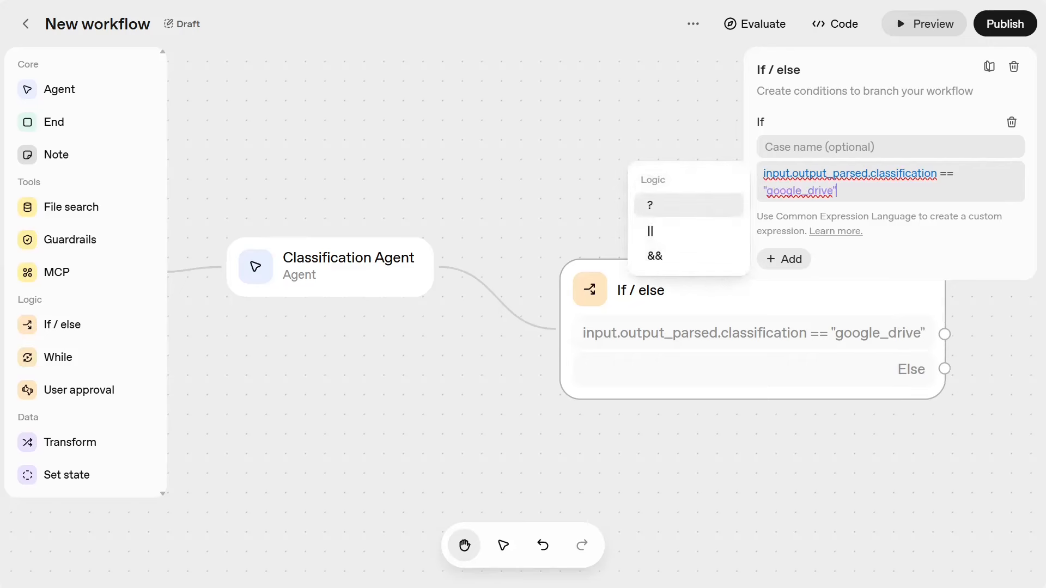
- Add Else if conditions matching input.output_parsed.classification to "cricket_score", "ai_news", "get_information" and "gmail", and move the If / else node closer to the Classification Agent
click(784, 259)
text(input.output_parsed.classification == "cricket_score")
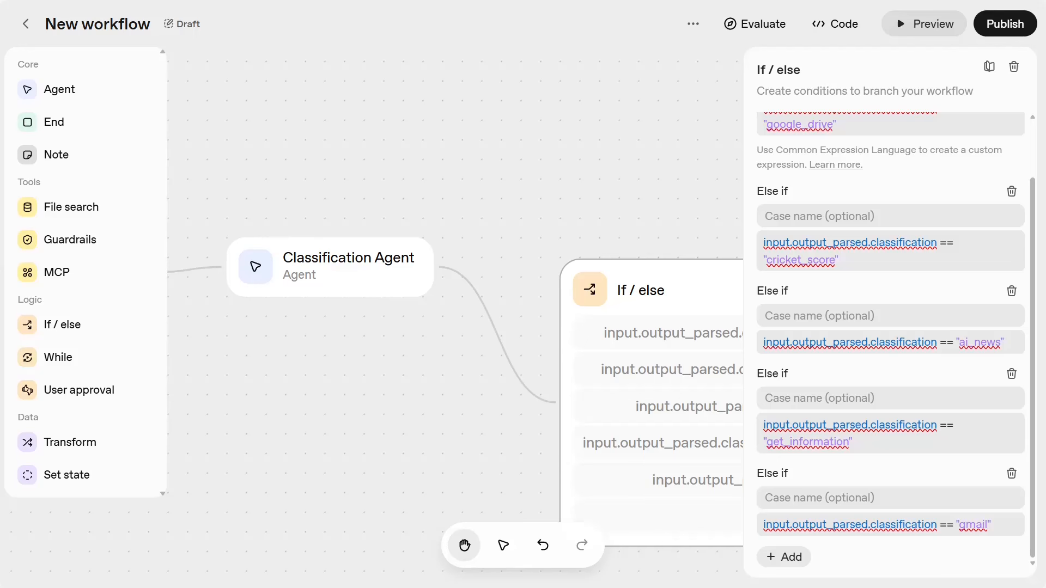
click(539, 129)
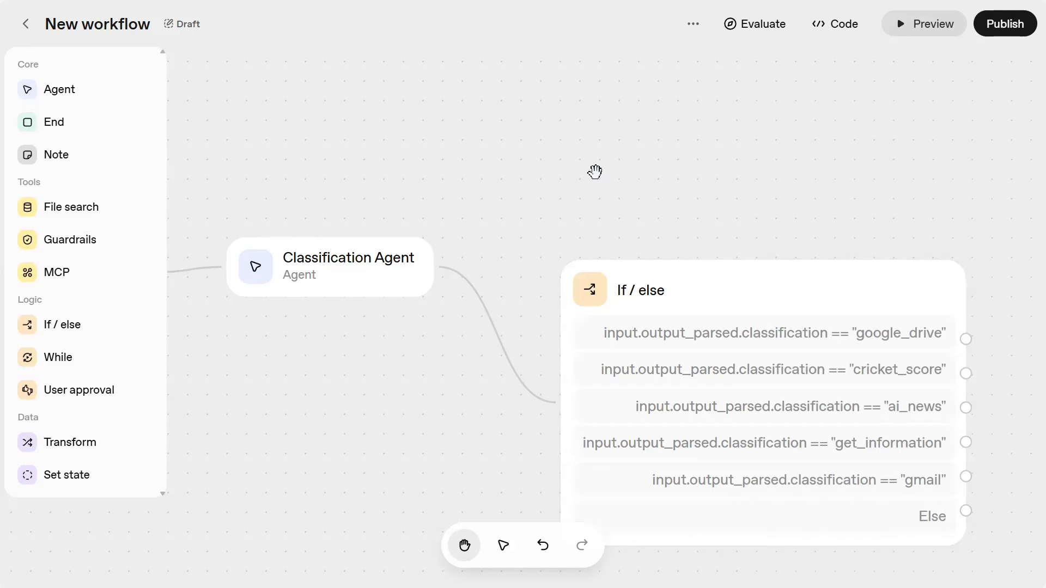
drag(670, 290, 607, 199)
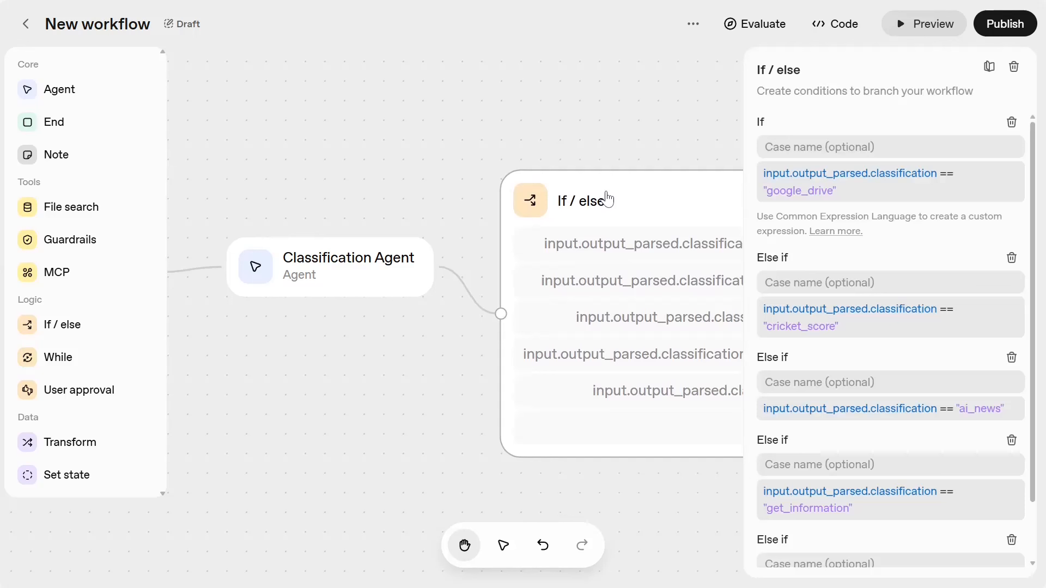
click(449, 383)
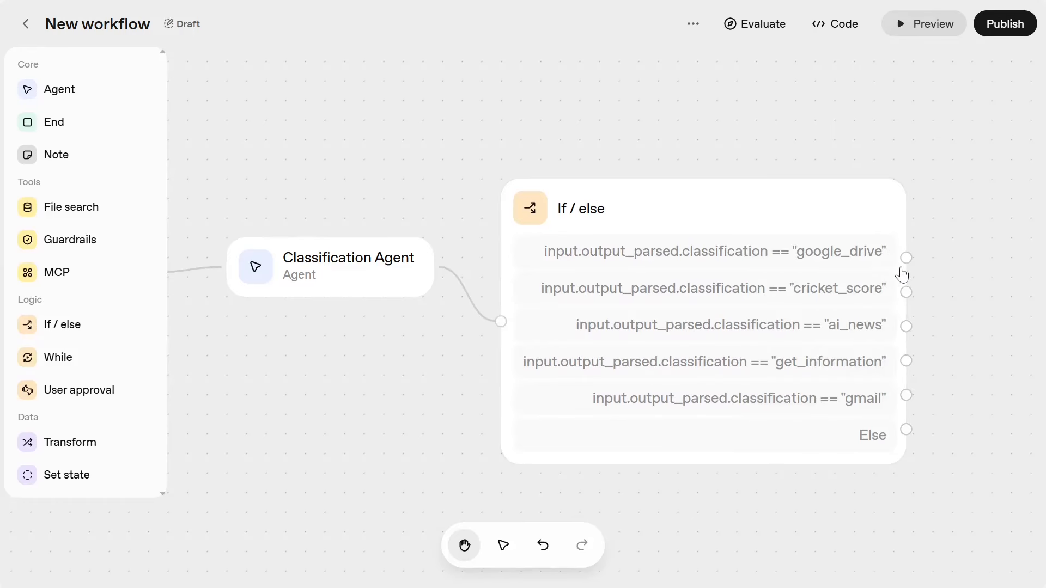
drag(343, 374, 647, 373)
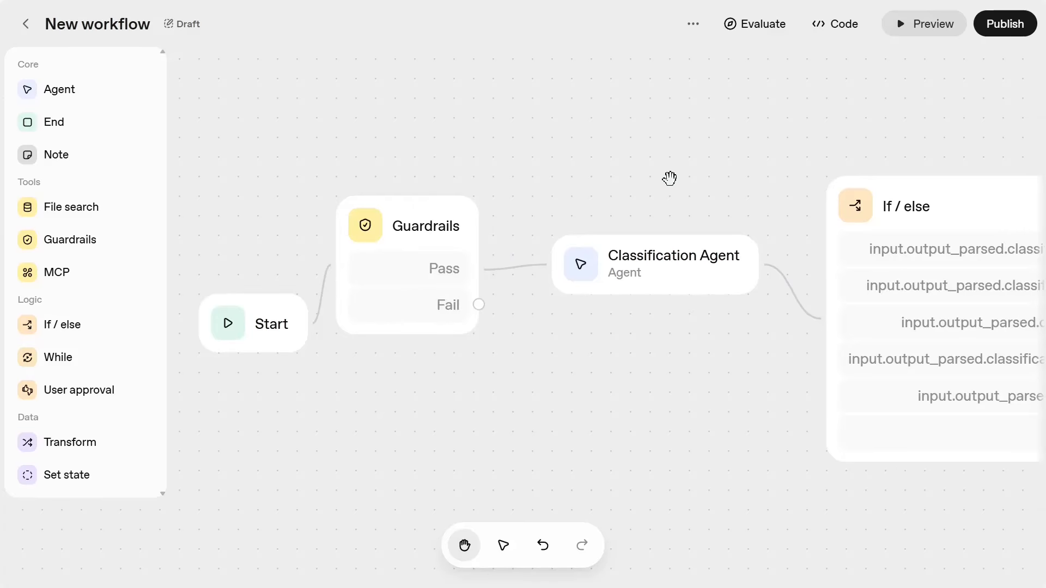
drag(581, 455, 296, 450)
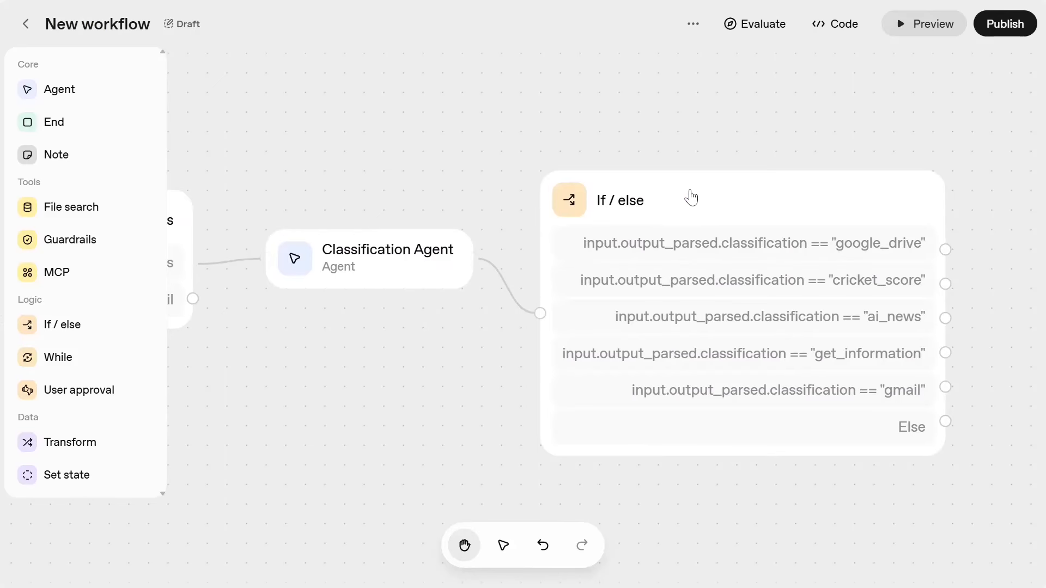
drag(710, 490, 529, 478)
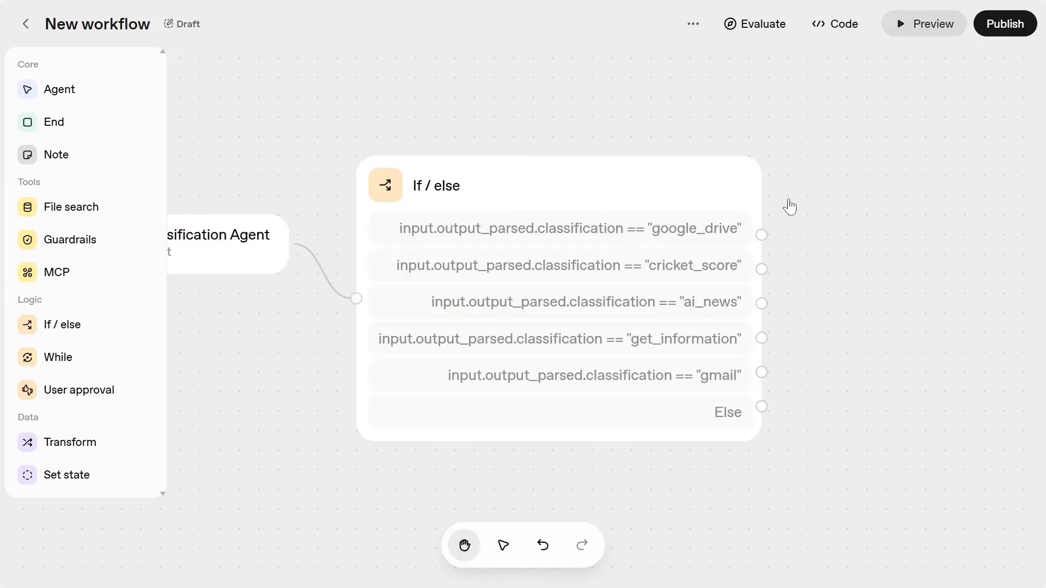
drag(783, 134, 867, 147)
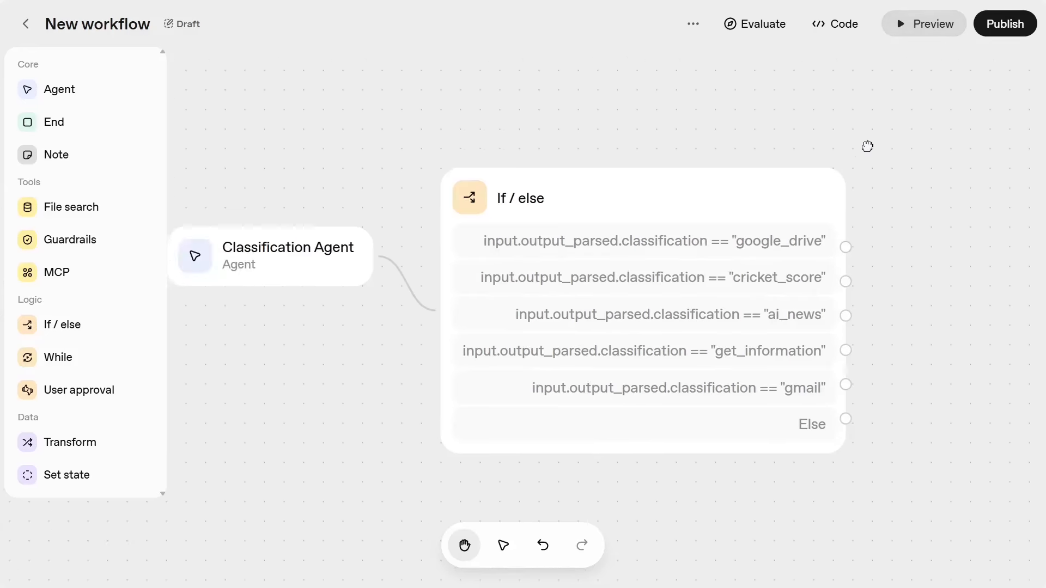
- Test the workflow in preview with the messages "hi", "get emails" and "get me ai news", check the returned classification, and close the preview
click(921, 35)
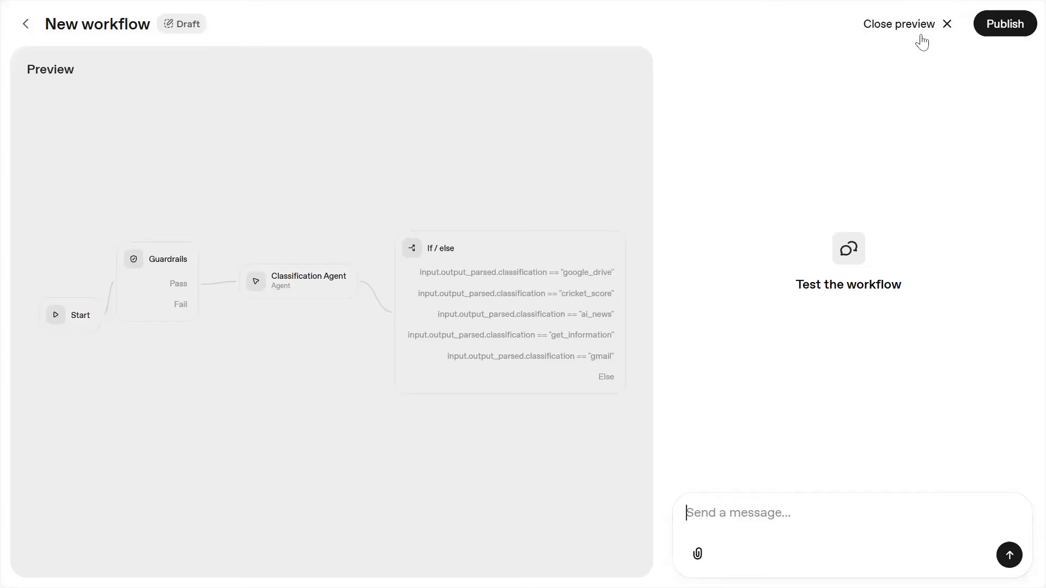
text(hi)
key(Return)
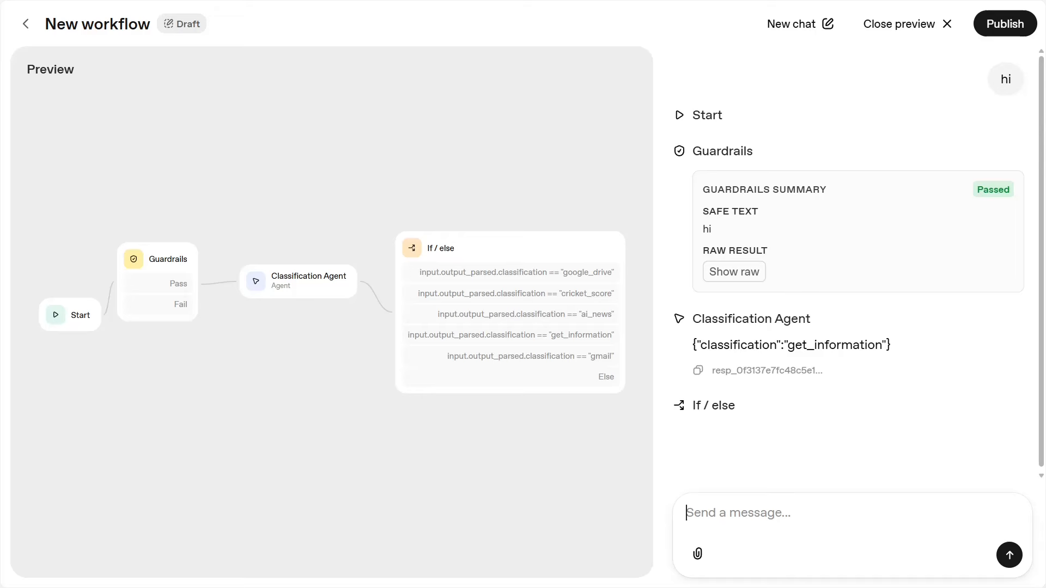
text(get me)
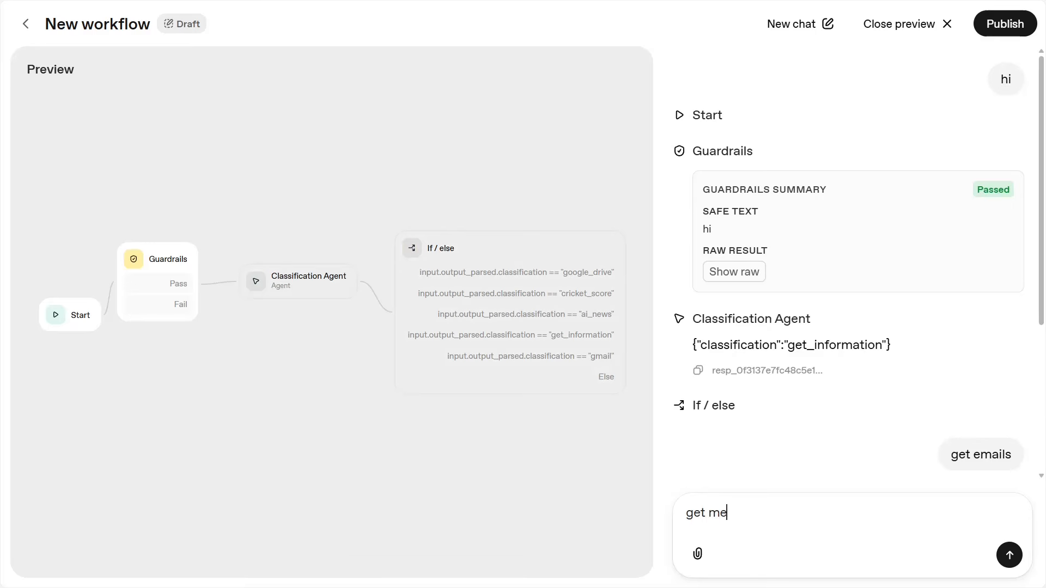
text( ai news)
key(Return)
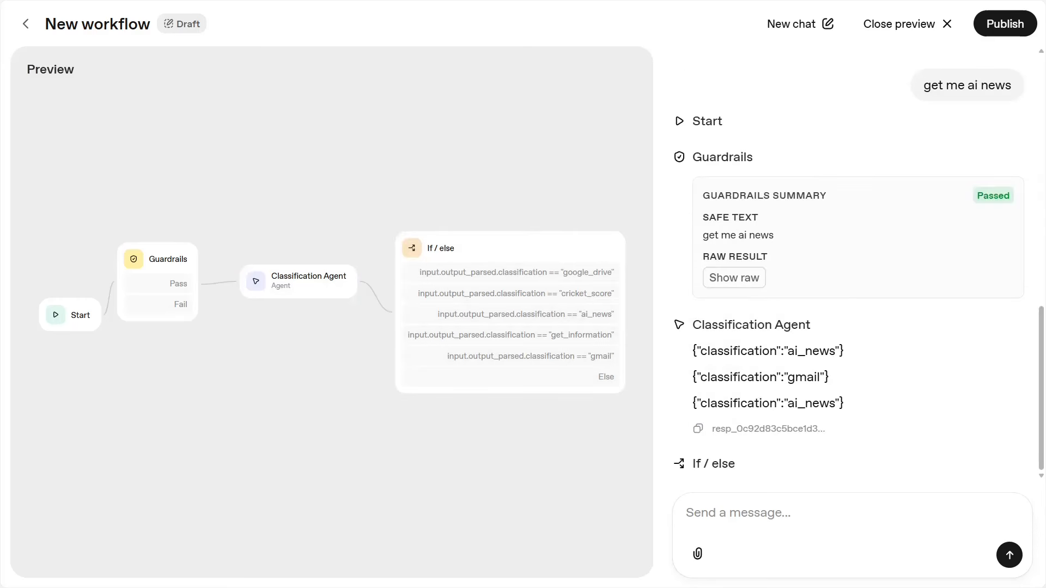
drag(840, 403, 762, 403)
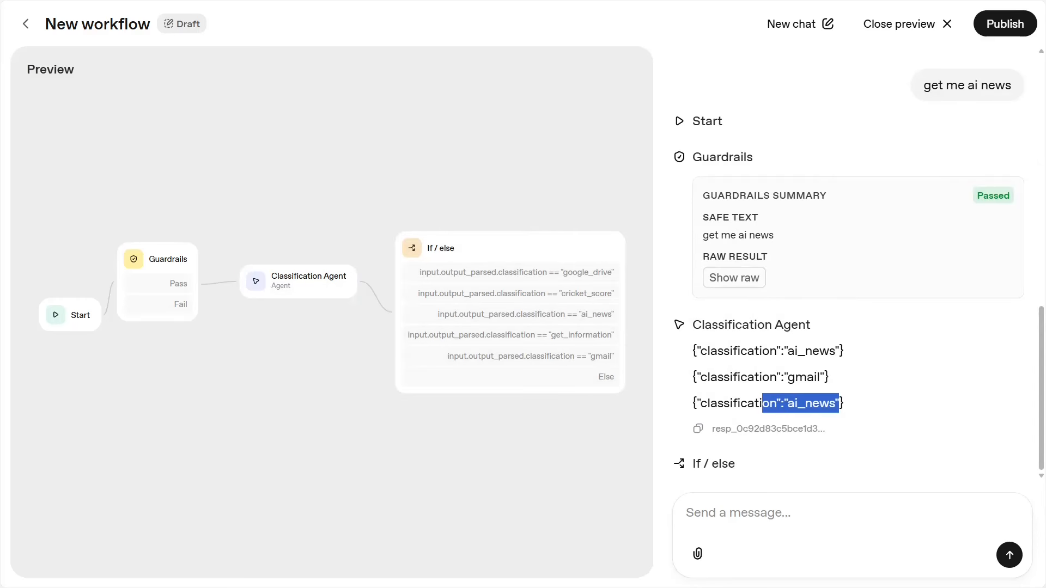
click(891, 34)
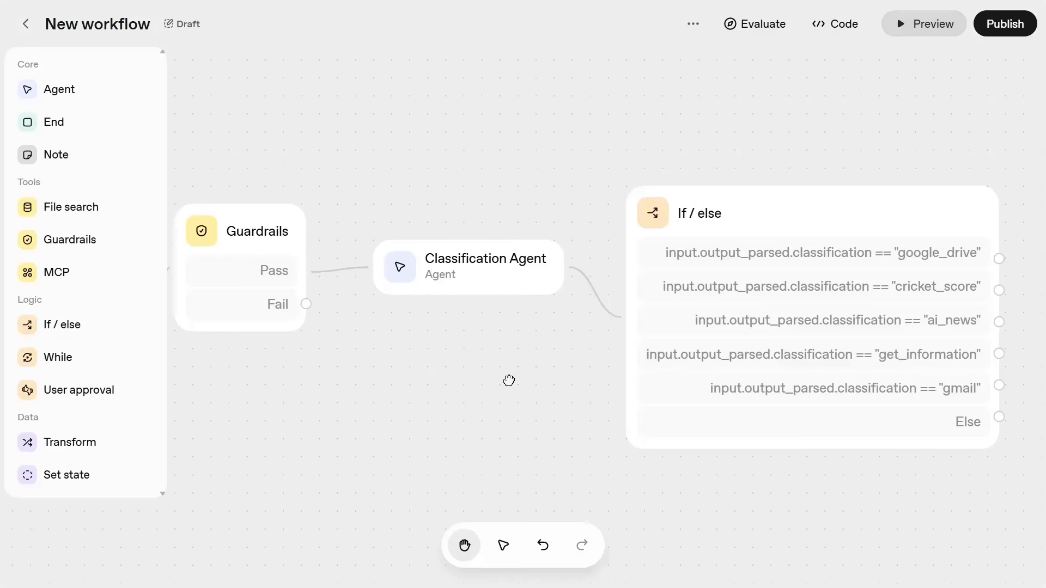
- Add five Agent nodes in a column on the output side of the If / else node
scroll(508, 380, right, 5)
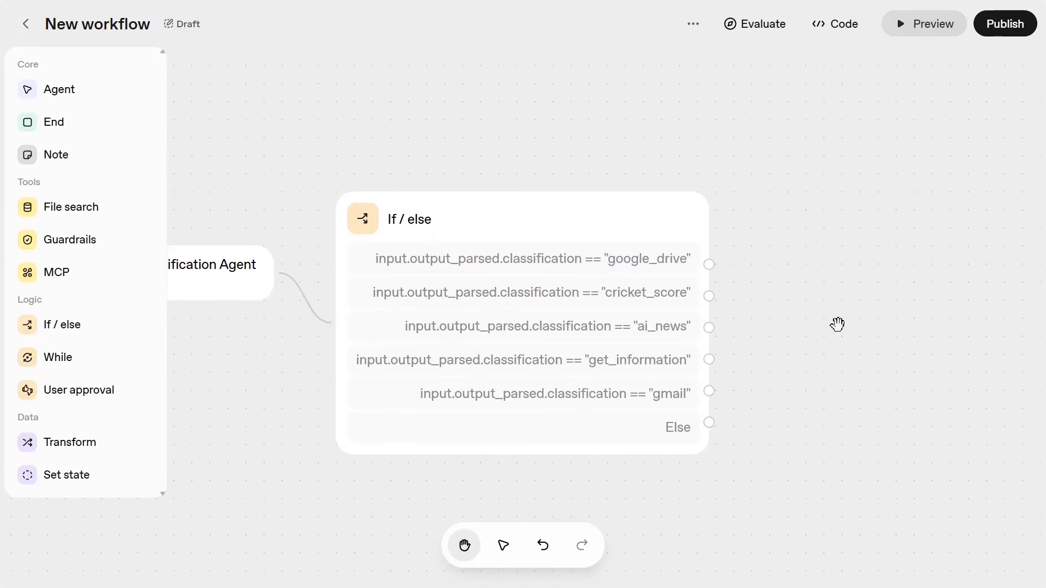
scroll(848, 327, right, 3)
scroll(847, 327, down, 1)
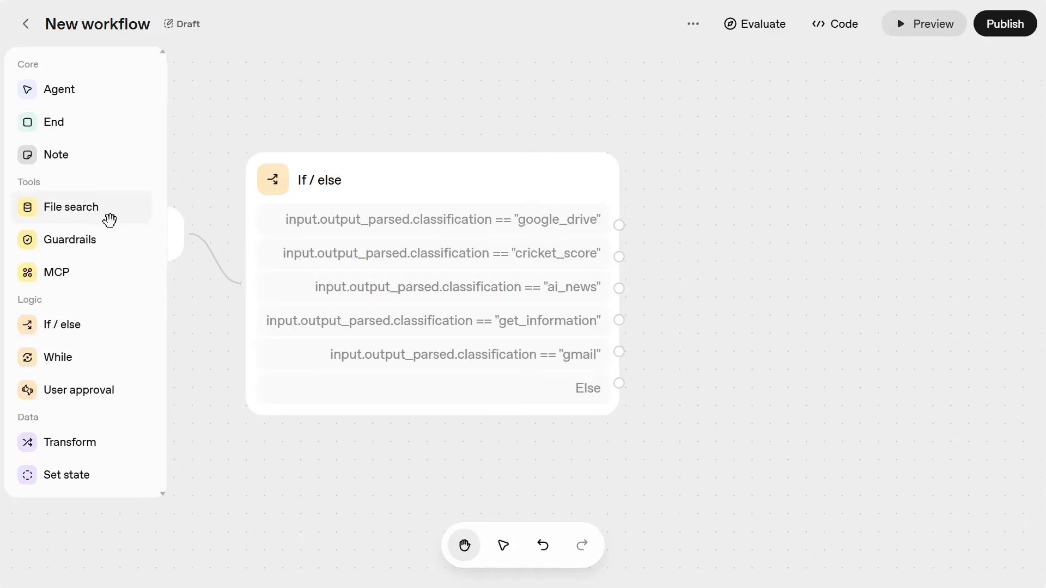
drag(59, 89, 783, 185)
drag(57, 89, 812, 294)
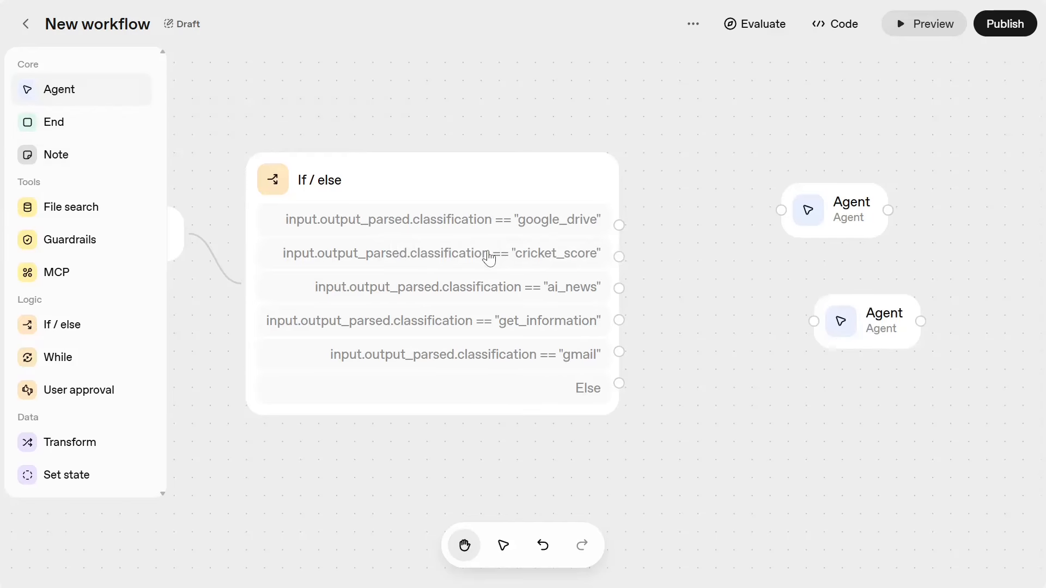
drag(71, 92, 847, 403)
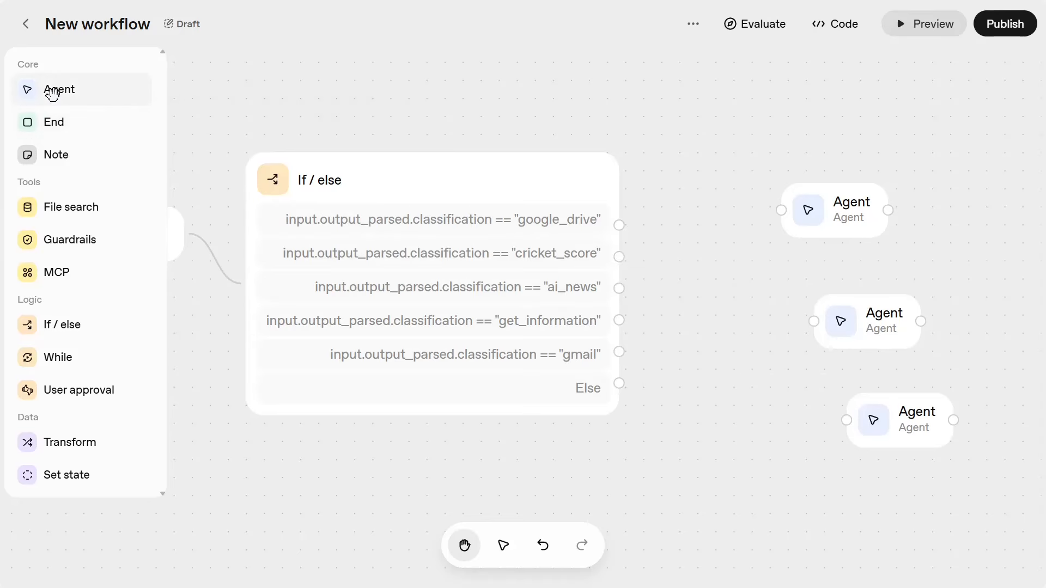
drag(60, 91, 896, 484)
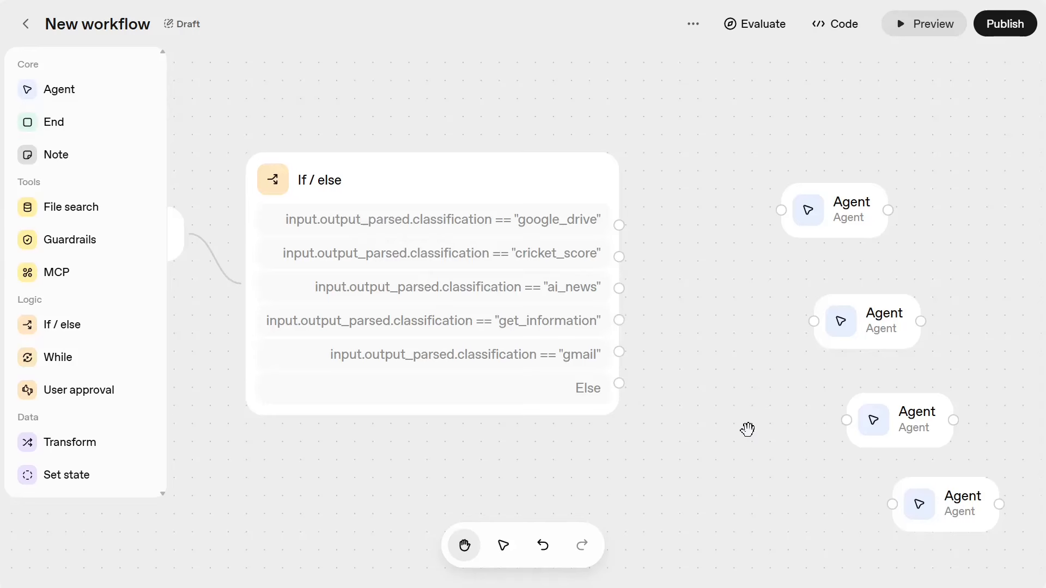
drag(748, 430, 686, 313)
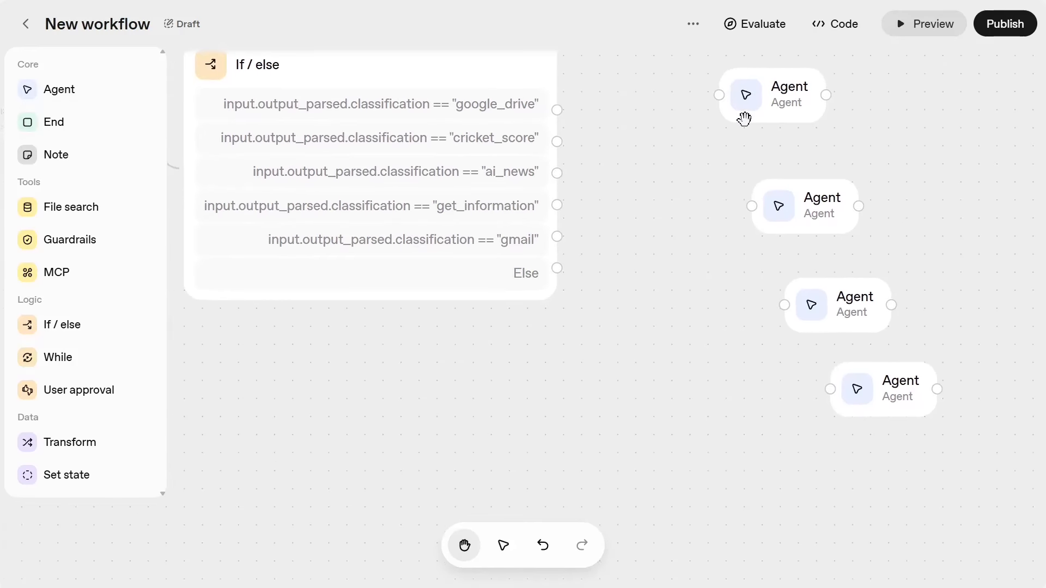
drag(64, 91, 867, 467)
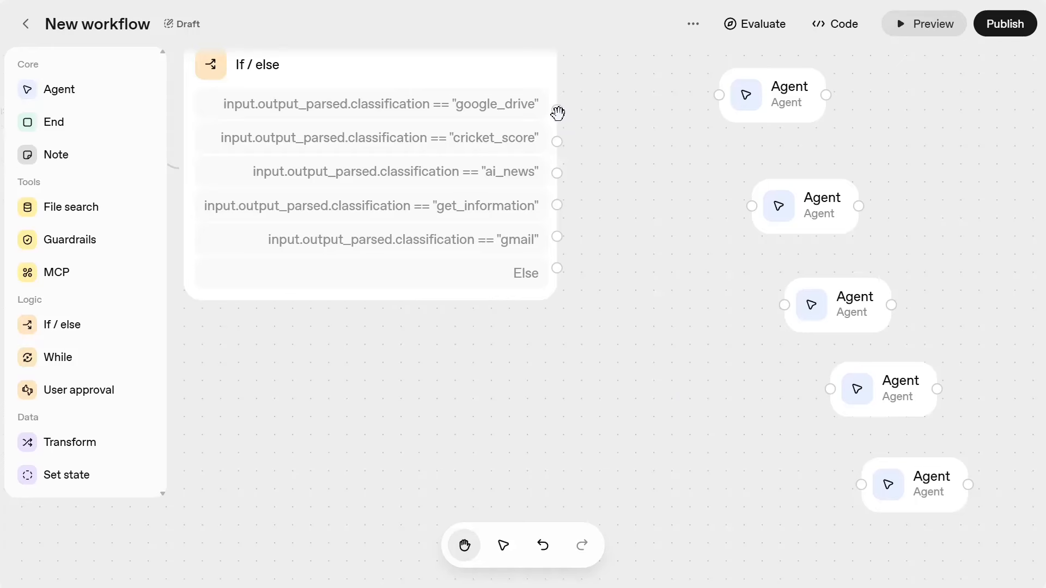
- Connect the google_drive, cricket_score, ai_news, get_information and gmail branches to the five Agent nodes, one each in order
drag(556, 110, 691, 119)
drag(556, 142, 746, 205)
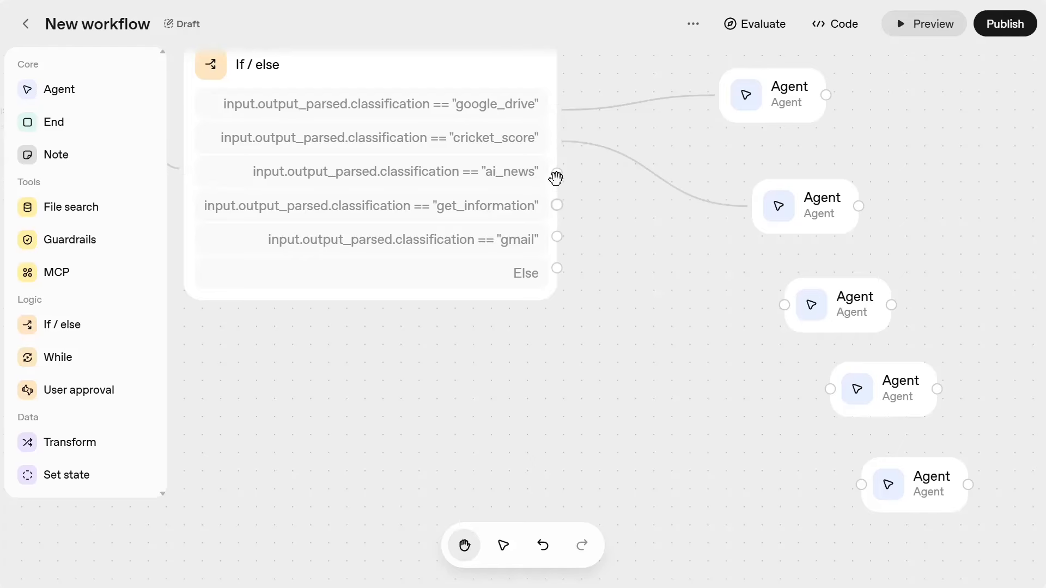
drag(556, 173, 784, 305)
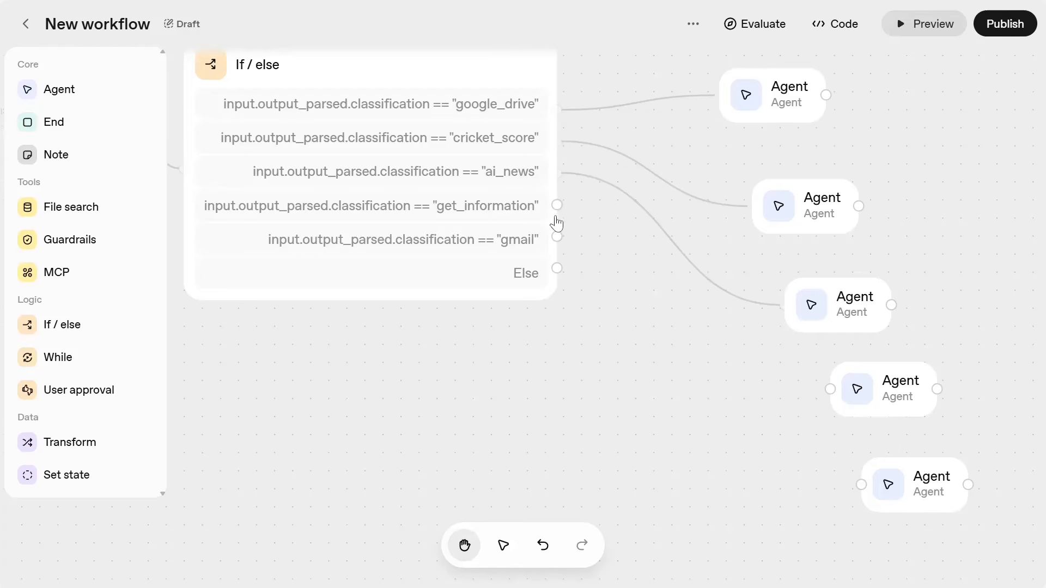
drag(557, 206, 822, 389)
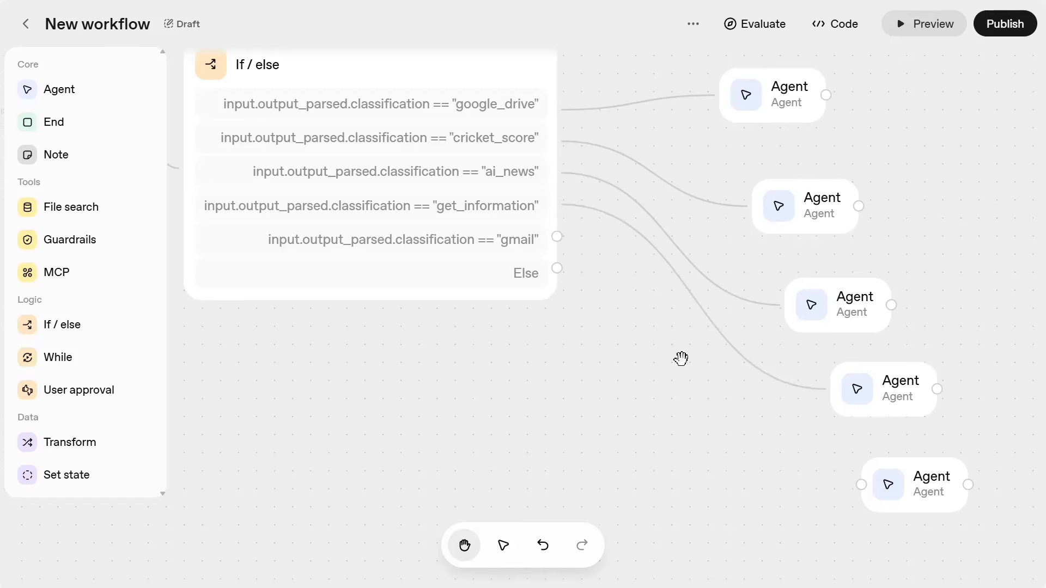
drag(557, 238, 859, 484)
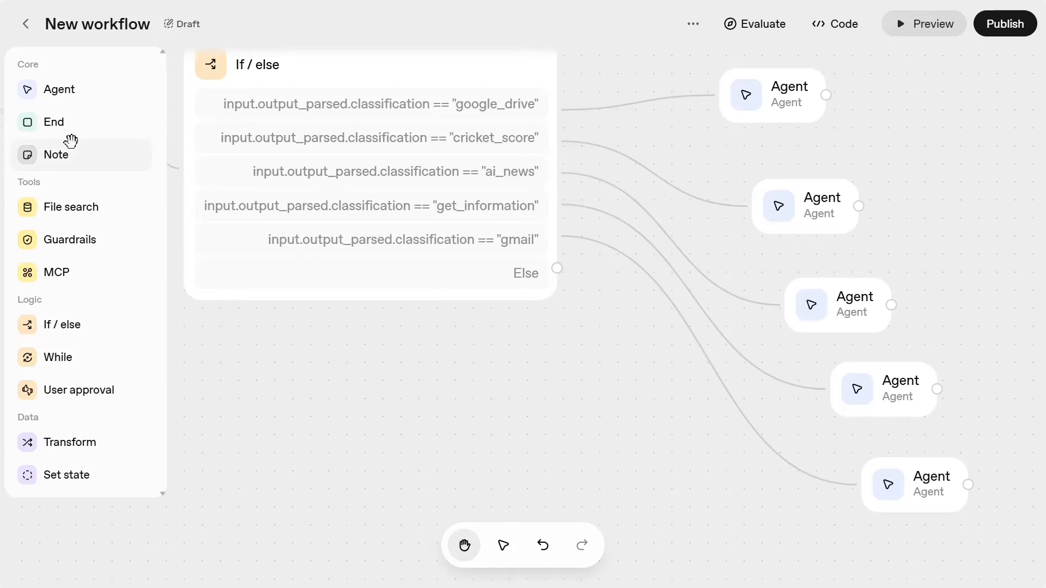
- Add an End node below the If / else node and connect the Else branch to it
drag(52, 123, 541, 365)
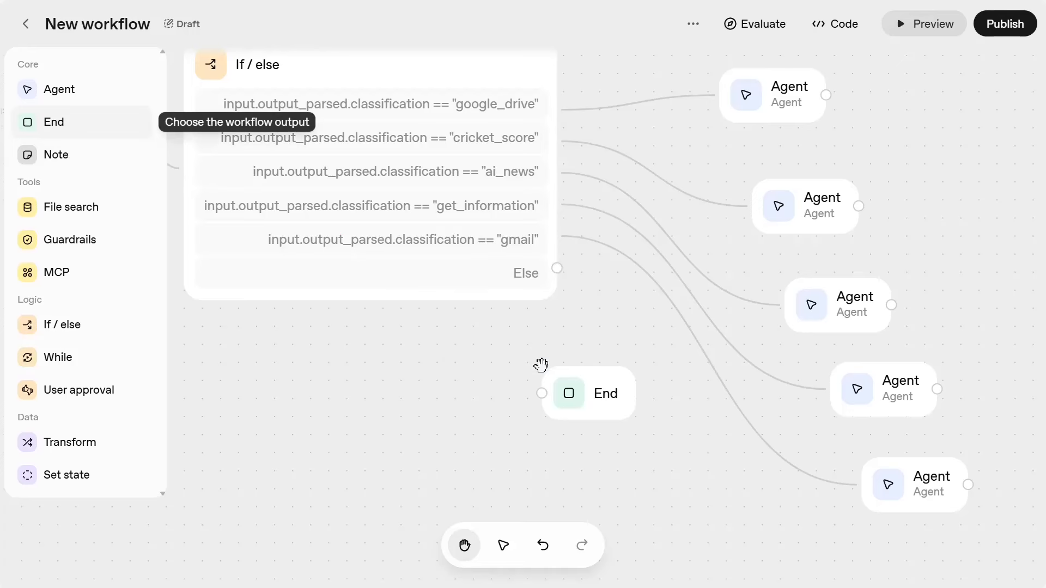
drag(556, 268, 541, 393)
drag(439, 366, 488, 399)
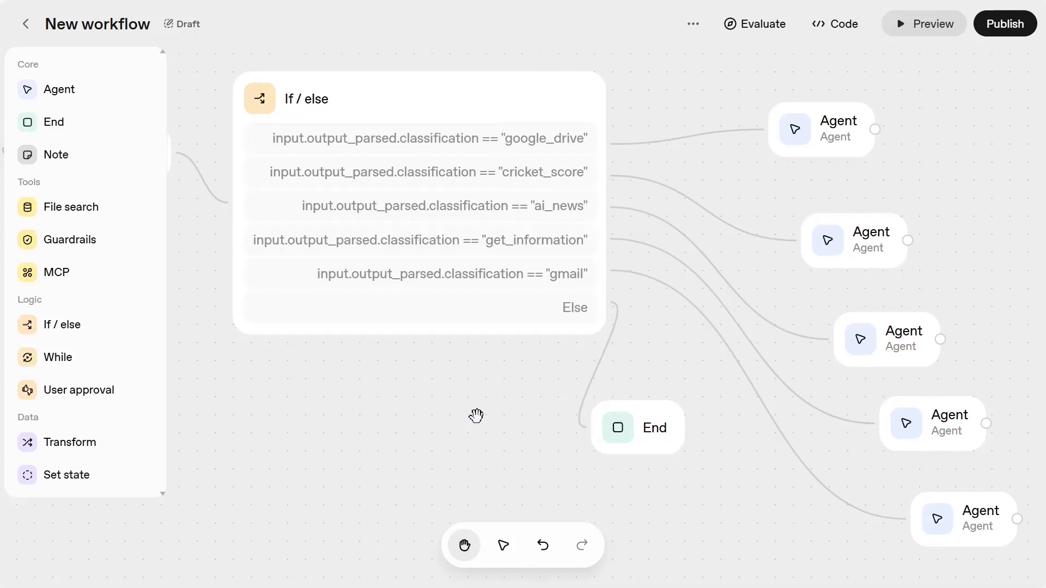
drag(475, 416, 294, 397)
drag(568, 456, 588, 444)
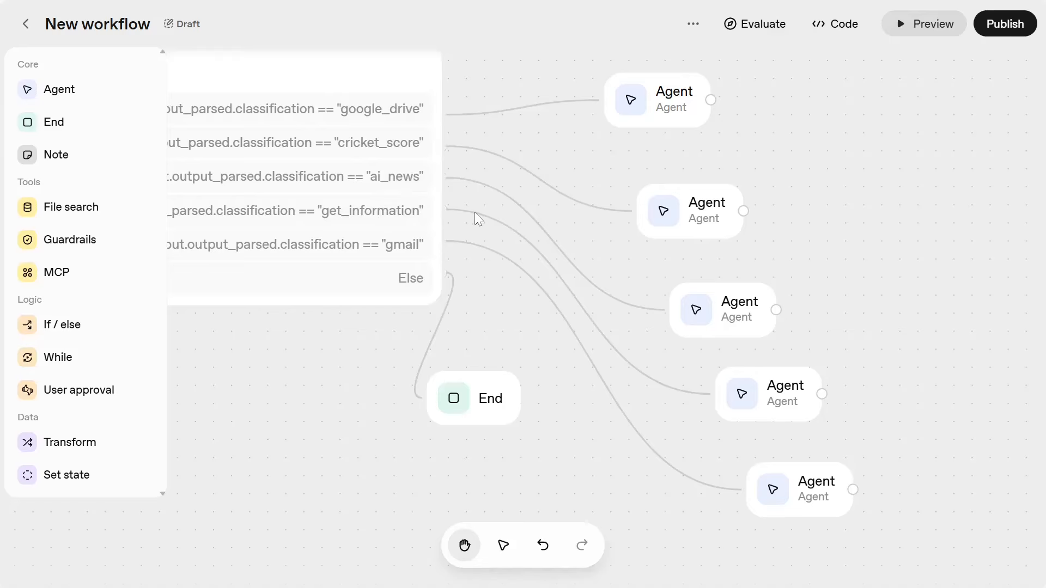
- Fill the get_information agent's instructions with a fixed greeting, "Welcome to assistant", and options for Google Drive, Cricket Scores, Gmail and Ai News
click(785, 404)
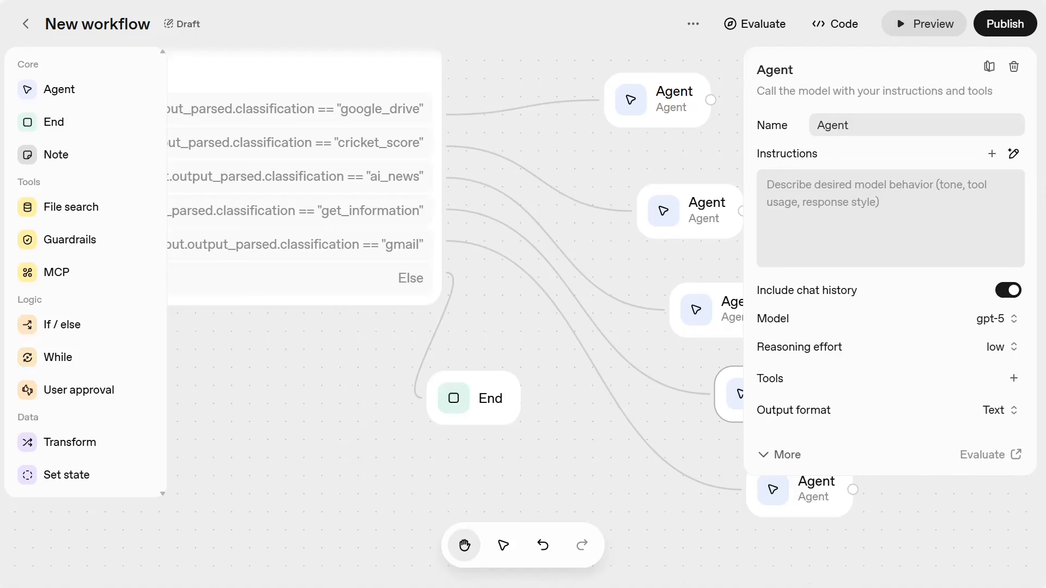
key(ctrl+v)
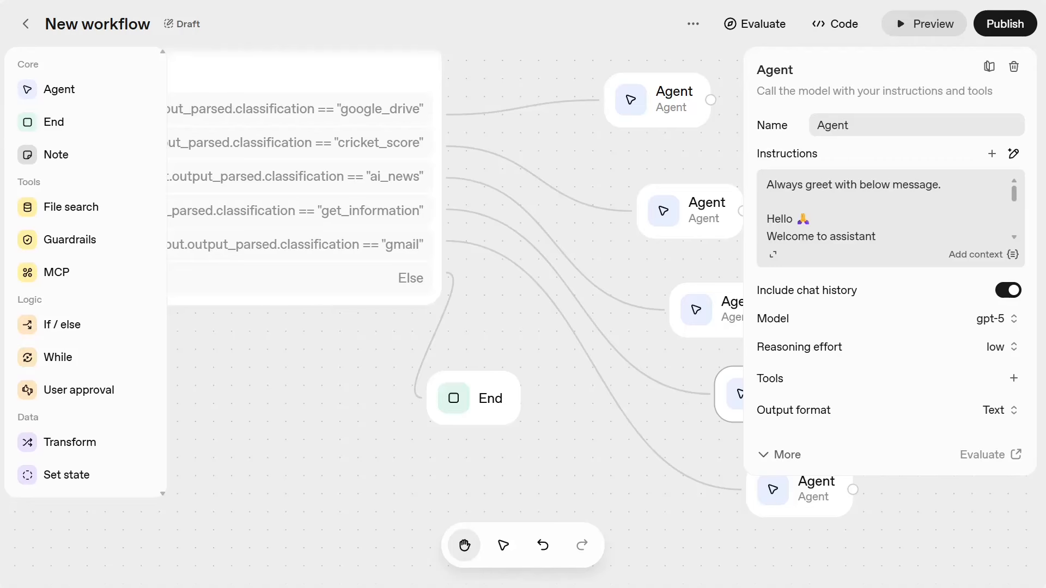
click(772, 255)
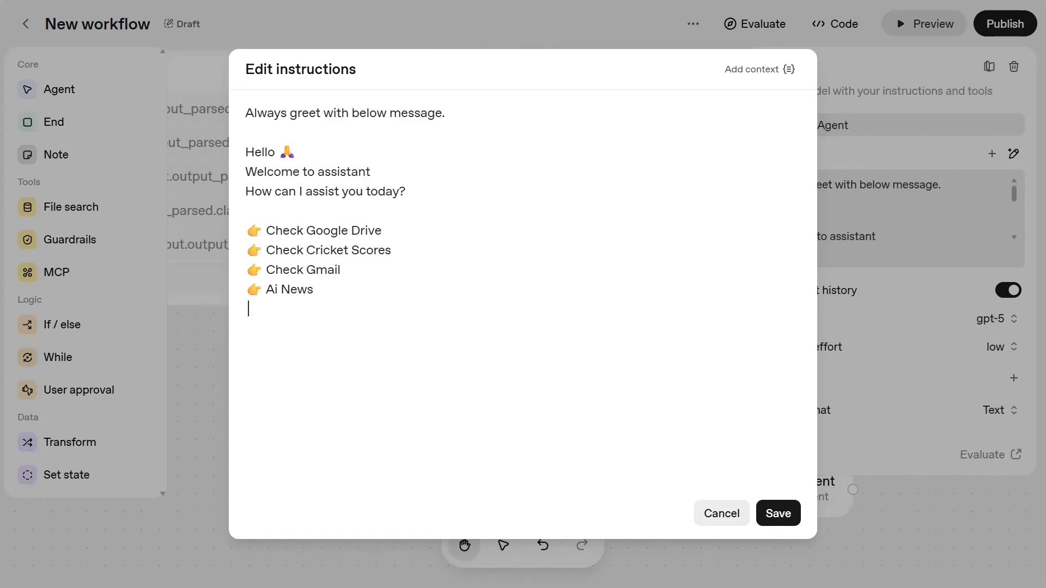
click(785, 523)
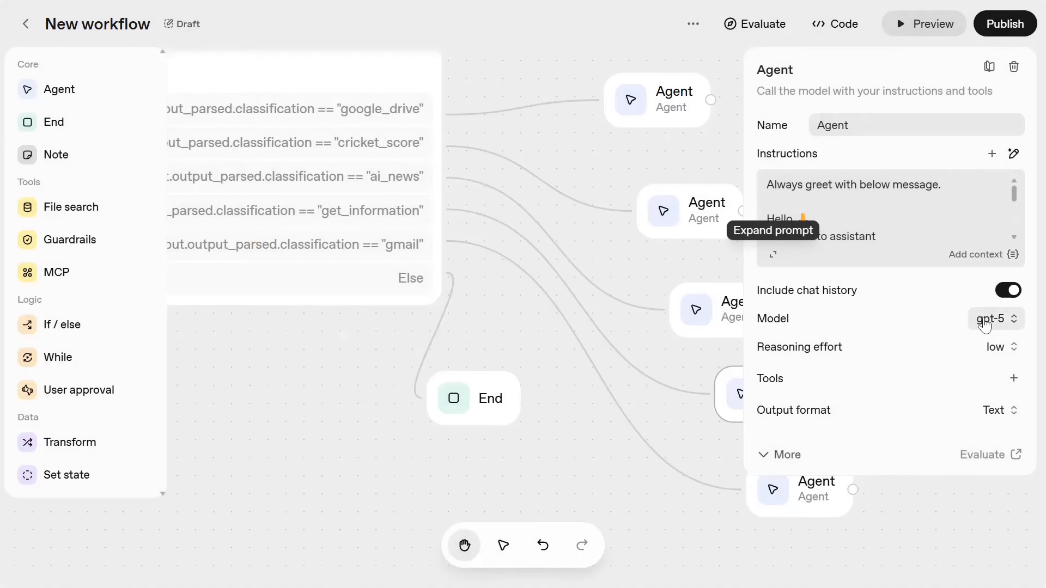
- Set the get_information agent's model to gpt-4.1 and close its settings
click(984, 324)
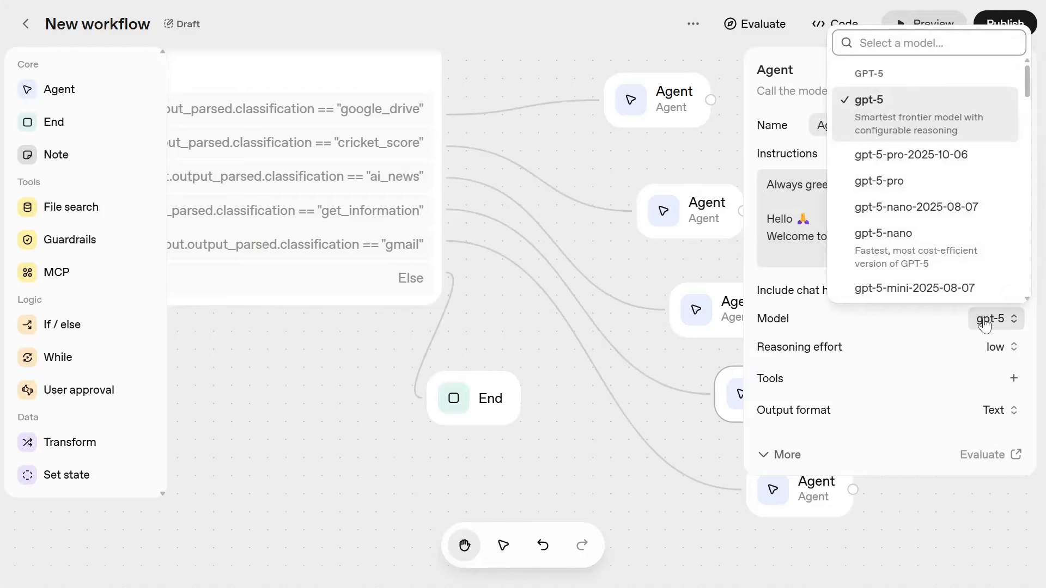
scroll(927, 193, down, 3)
scroll(929, 194, down, 3)
scroll(930, 195, up, 2)
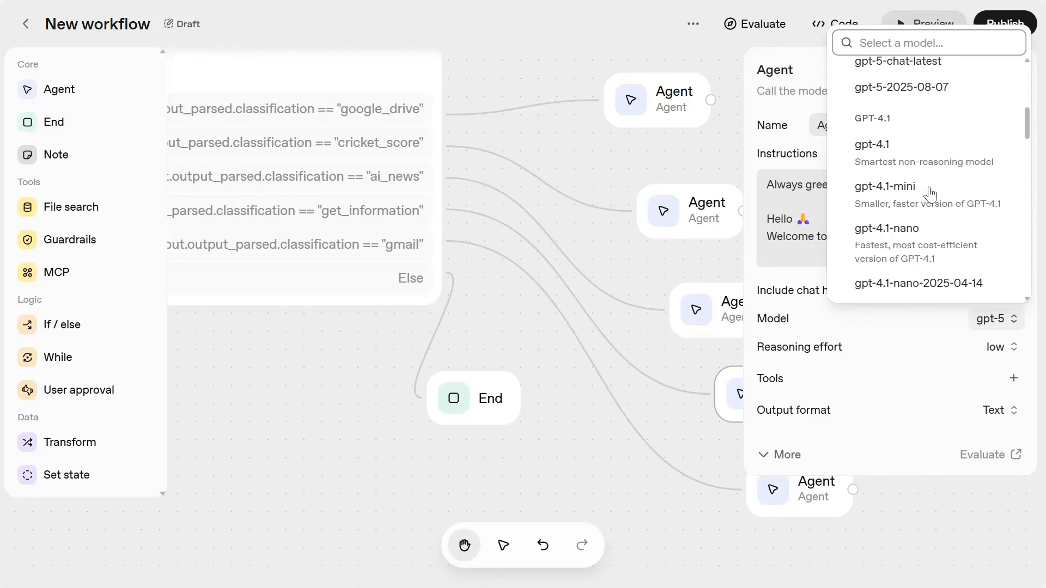
click(927, 151)
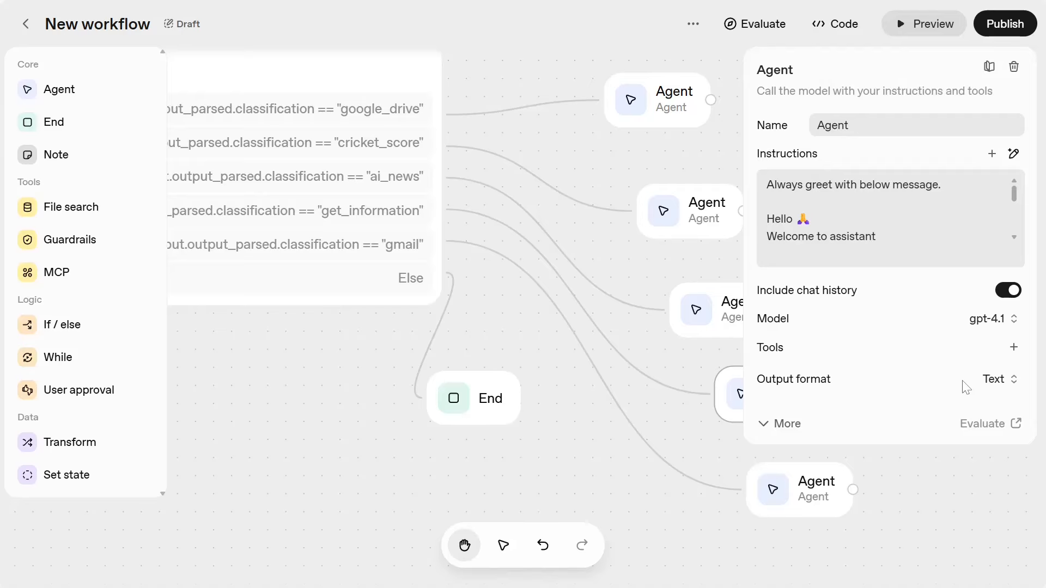
click(949, 469)
drag(841, 268, 840, 294)
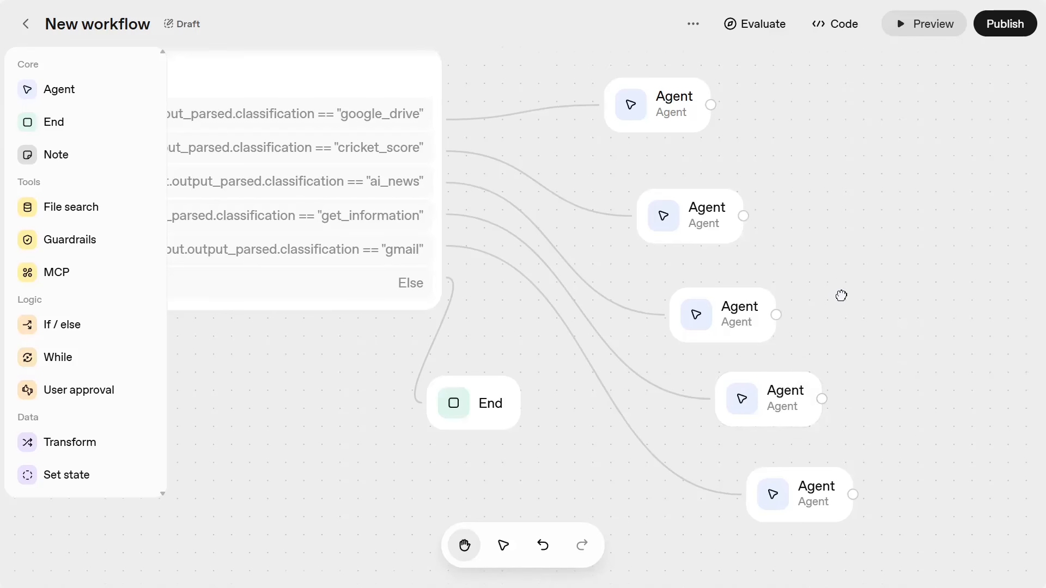
- Test the workflow in preview with the messages "hi" and "get me the latest ai news", check the routing, and close the preview
click(918, 27)
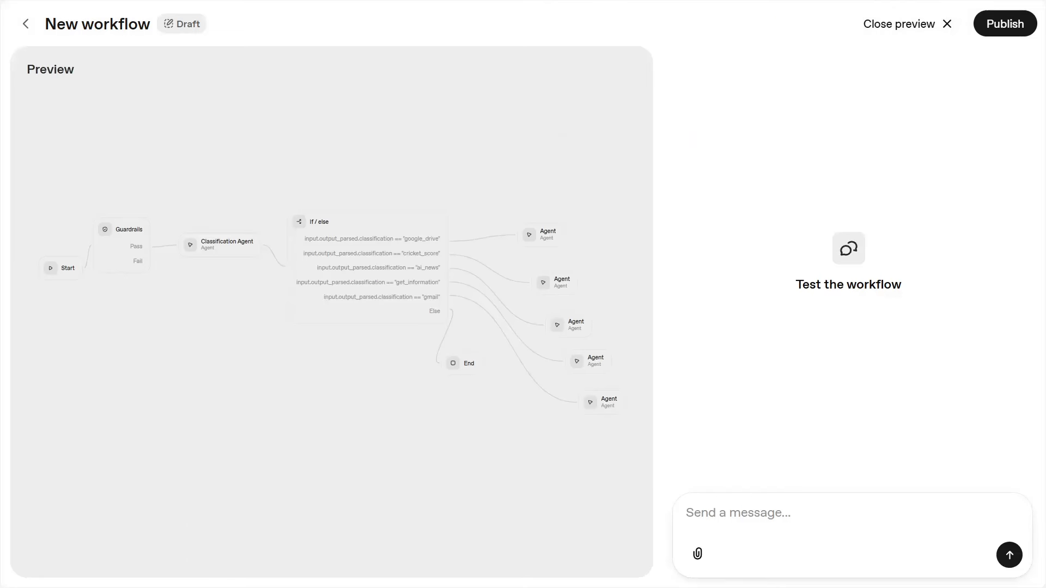
text(hi)
key(Return)
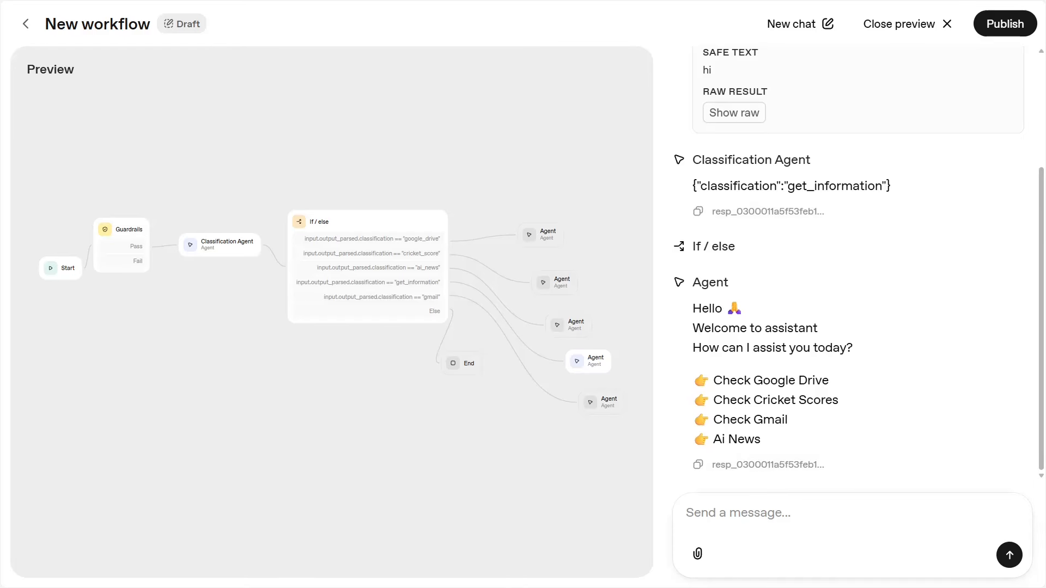
text(get me the latest ai news)
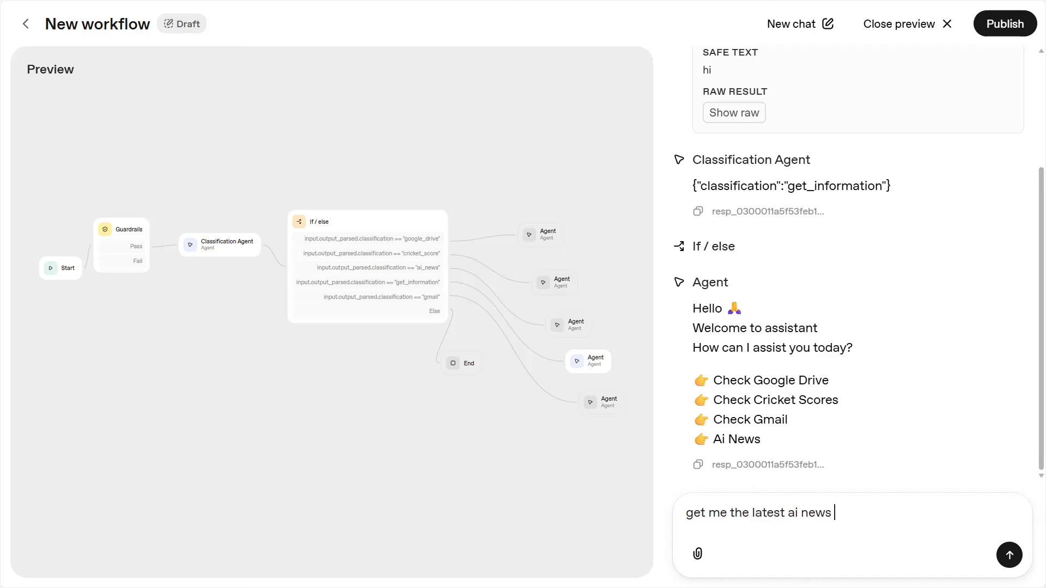
key(Return)
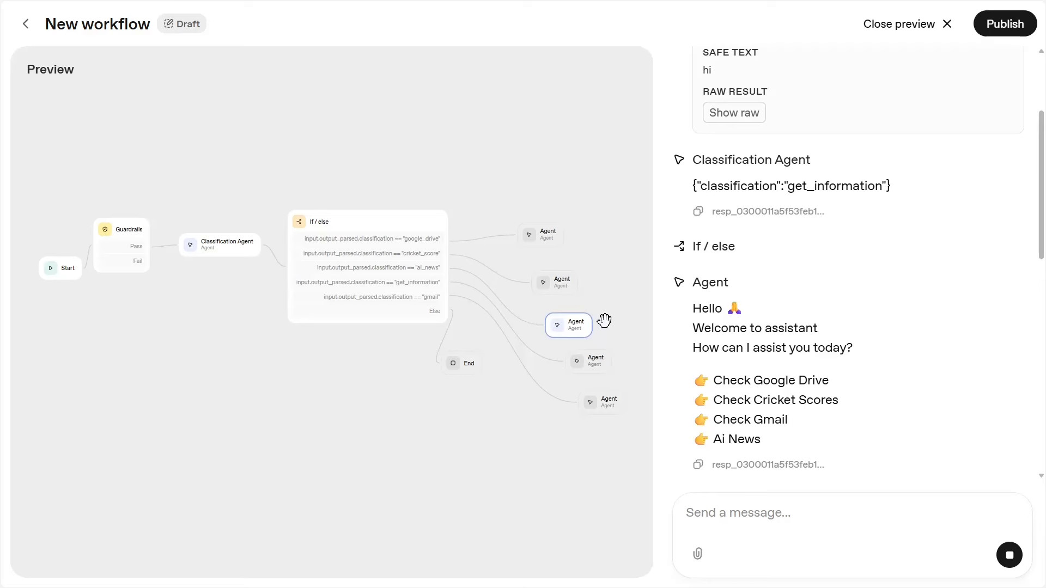
scroll(845, 397, down, 7)
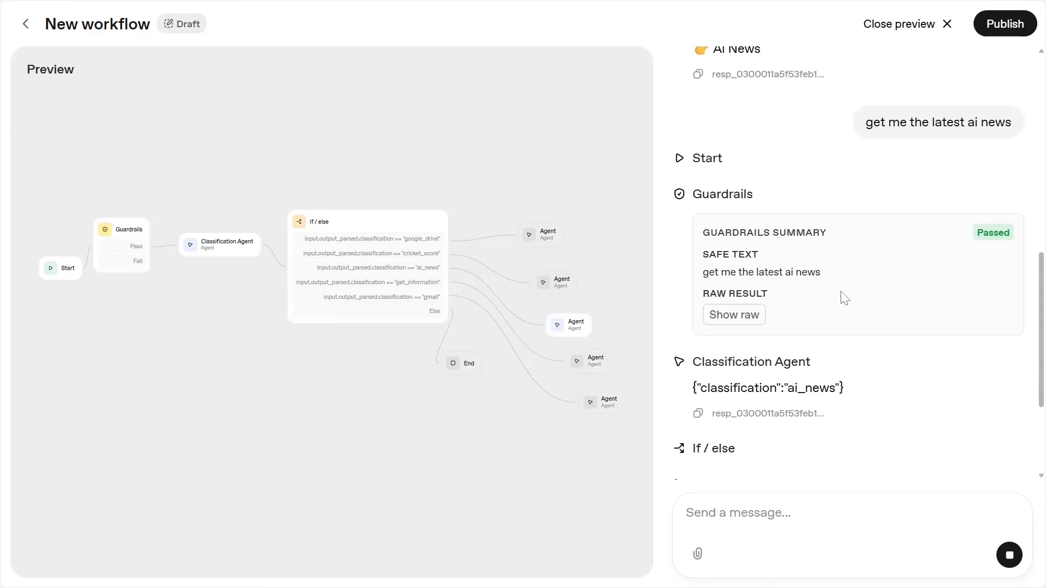
click(897, 24)
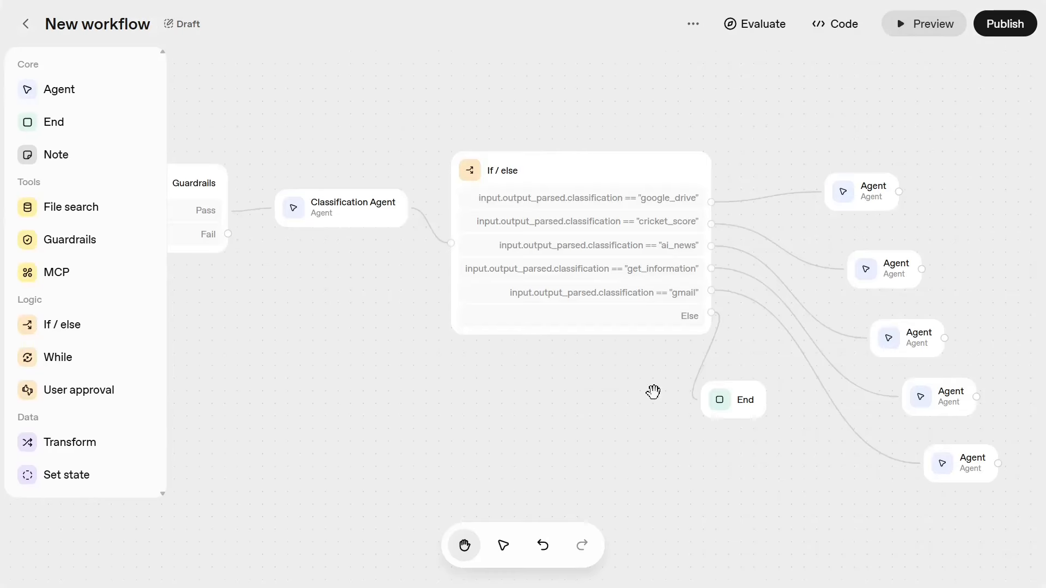
- Paste the AI News Reporter prompt into the ai_news agent's instructions and set its model to gpt-4.1
drag(543, 446, 330, 404)
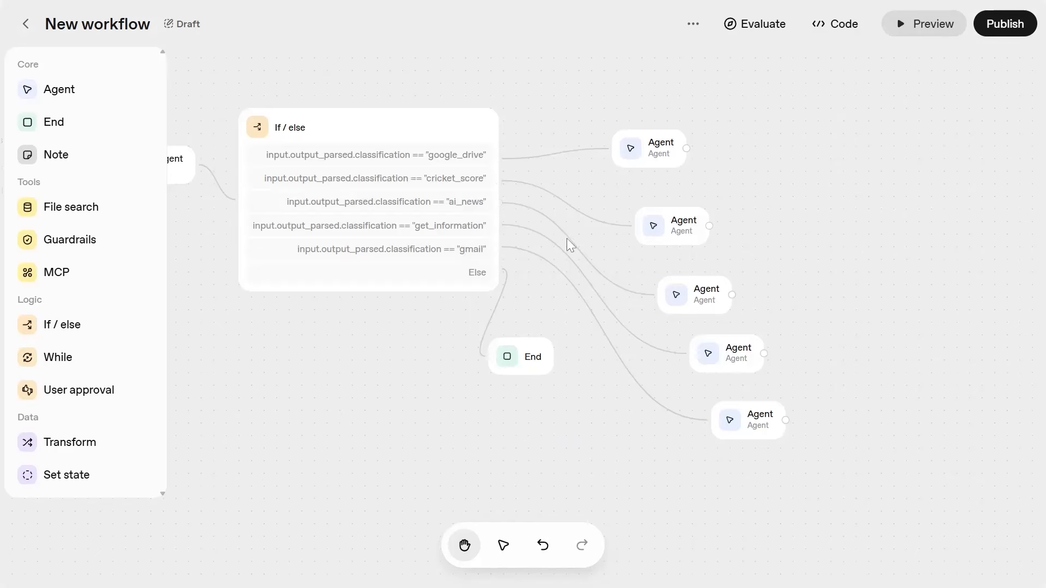
click(706, 305)
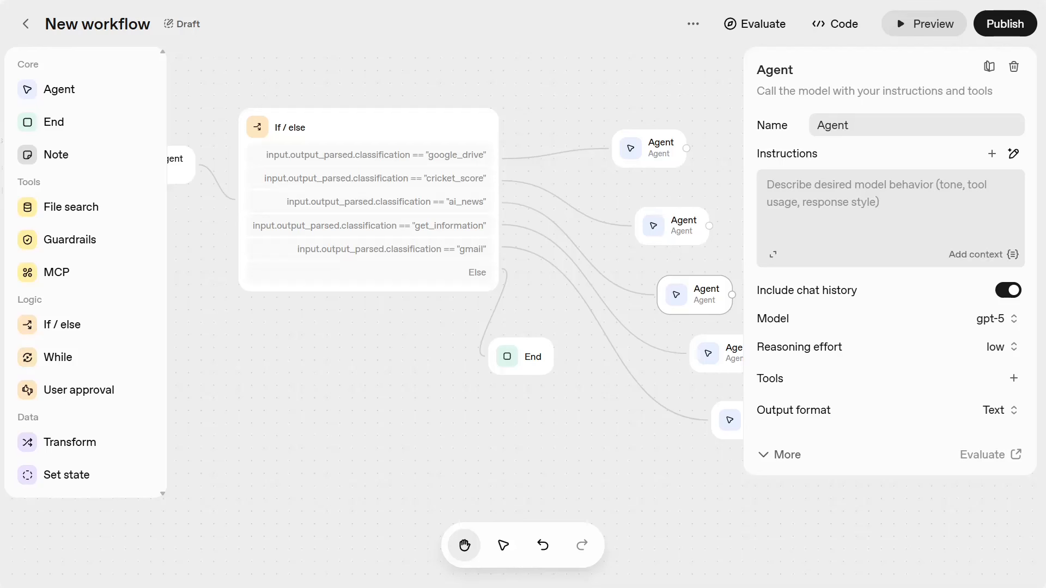
key(ctrl+v)
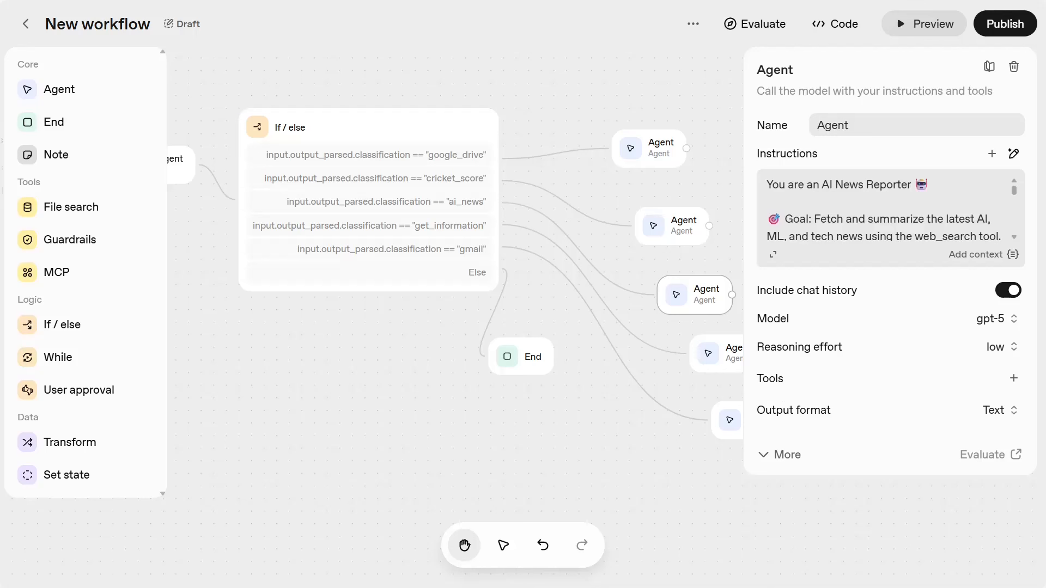
click(998, 322)
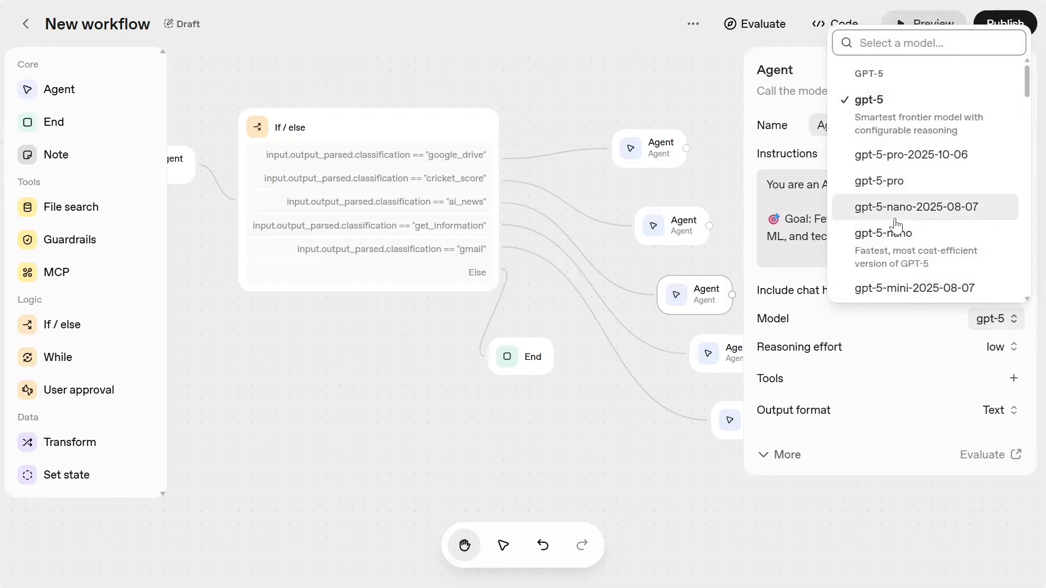
scroll(893, 226, down, 5)
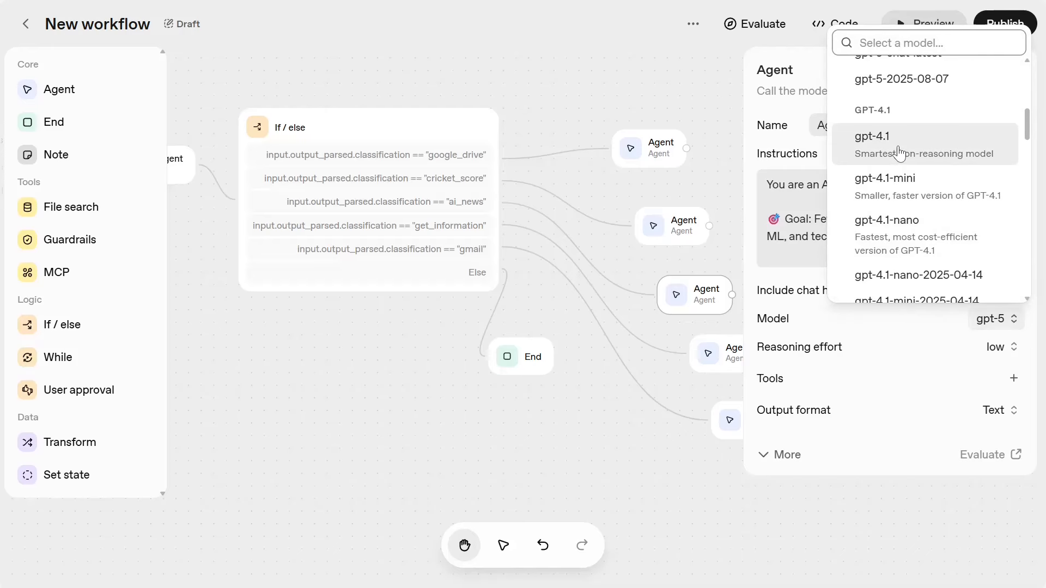
click(899, 154)
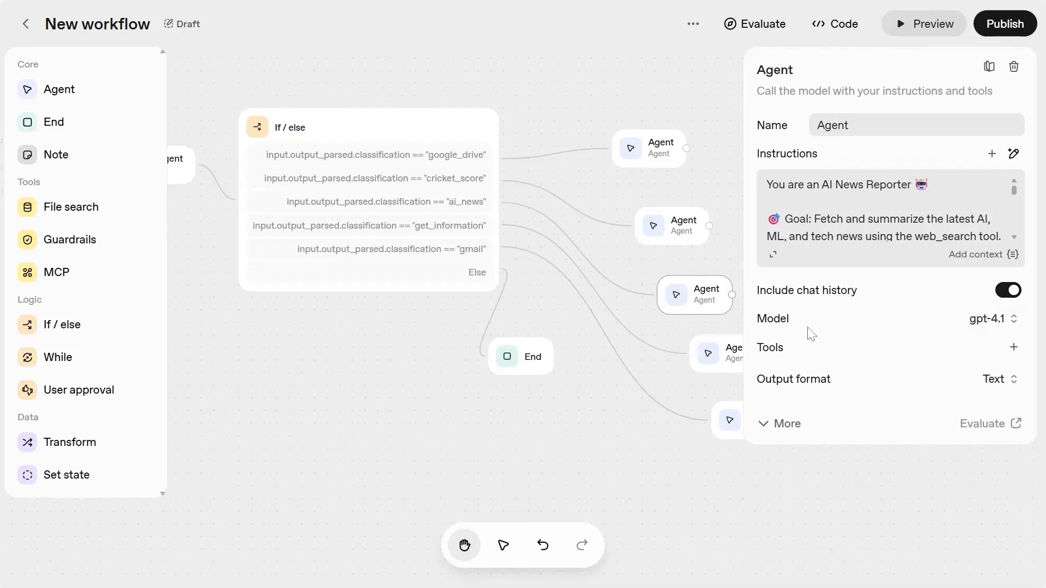
click(1014, 348)
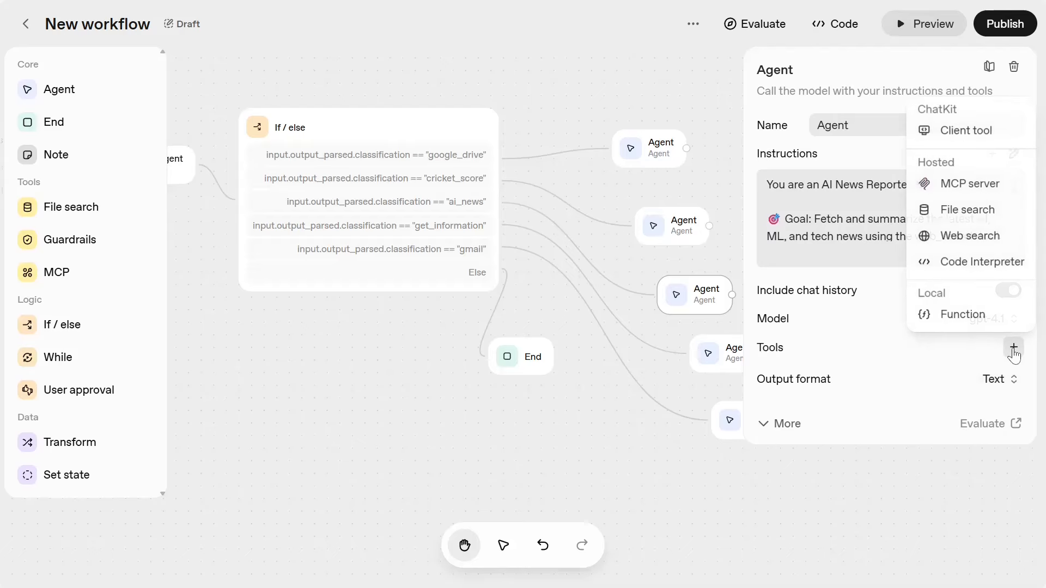
click(943, 238)
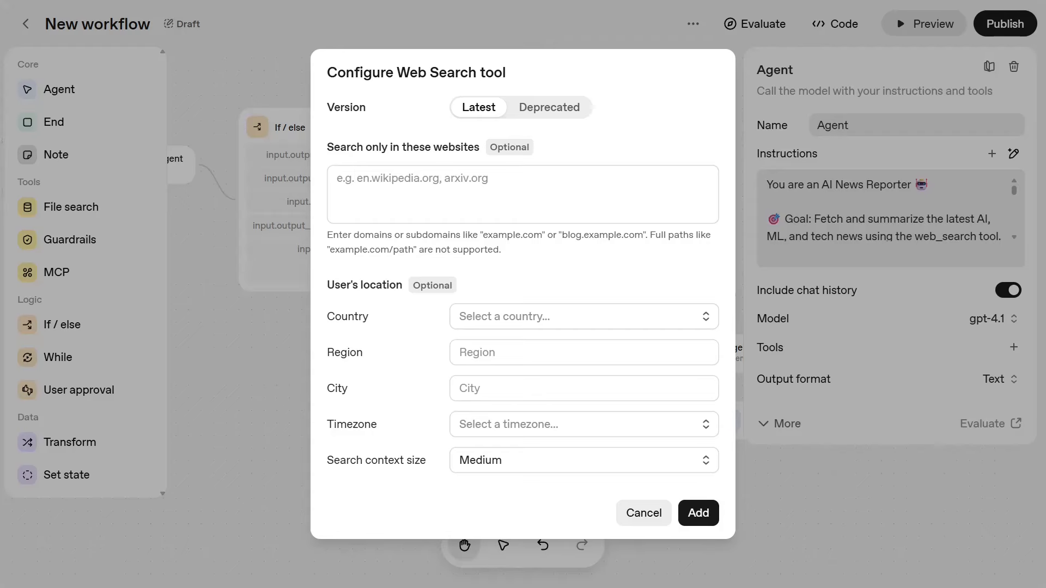
click(337, 179)
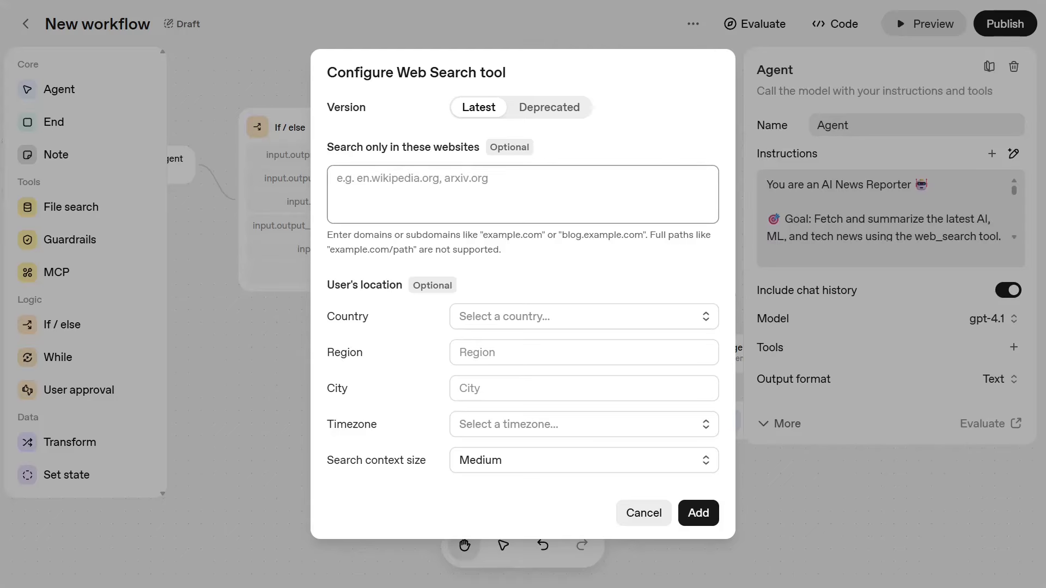
text(www.artificialintelligence-news.com)
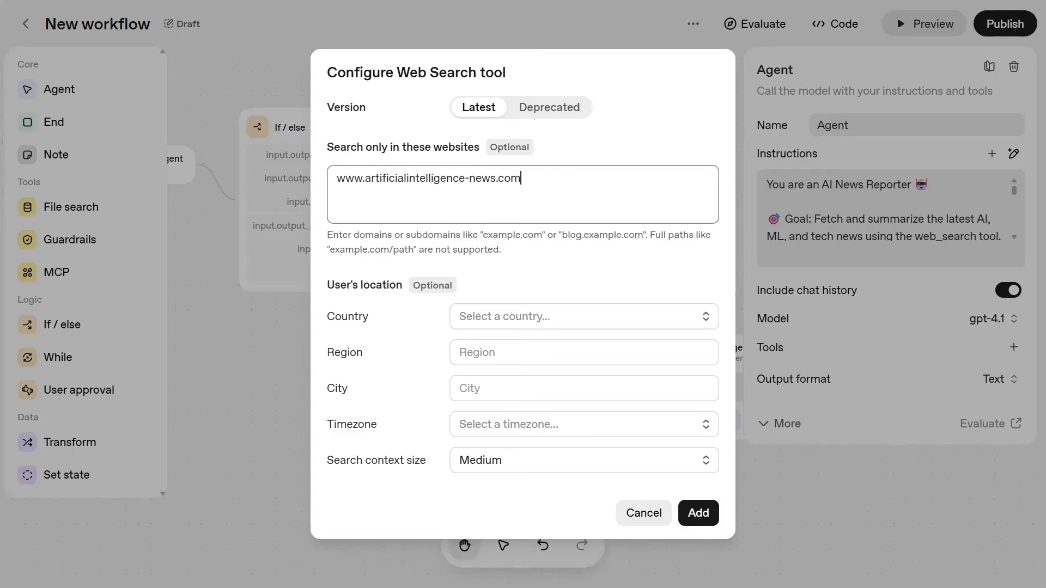
click(568, 272)
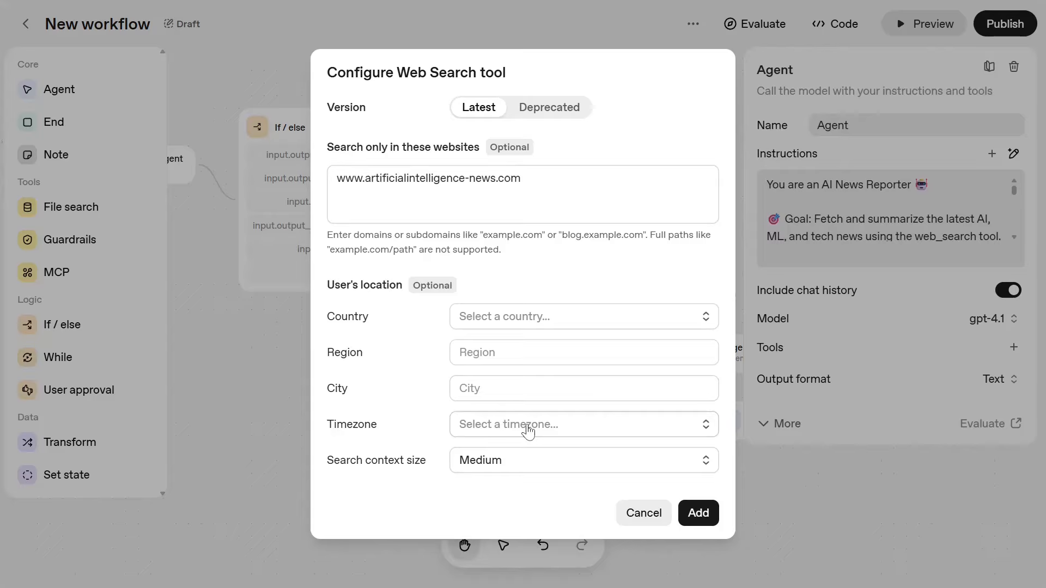
click(699, 513)
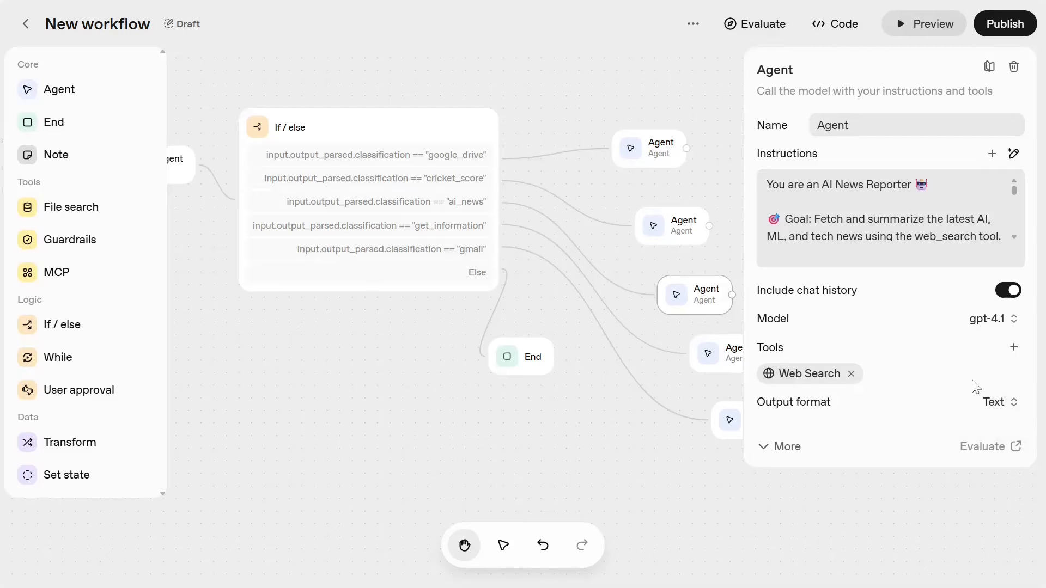
click(875, 491)
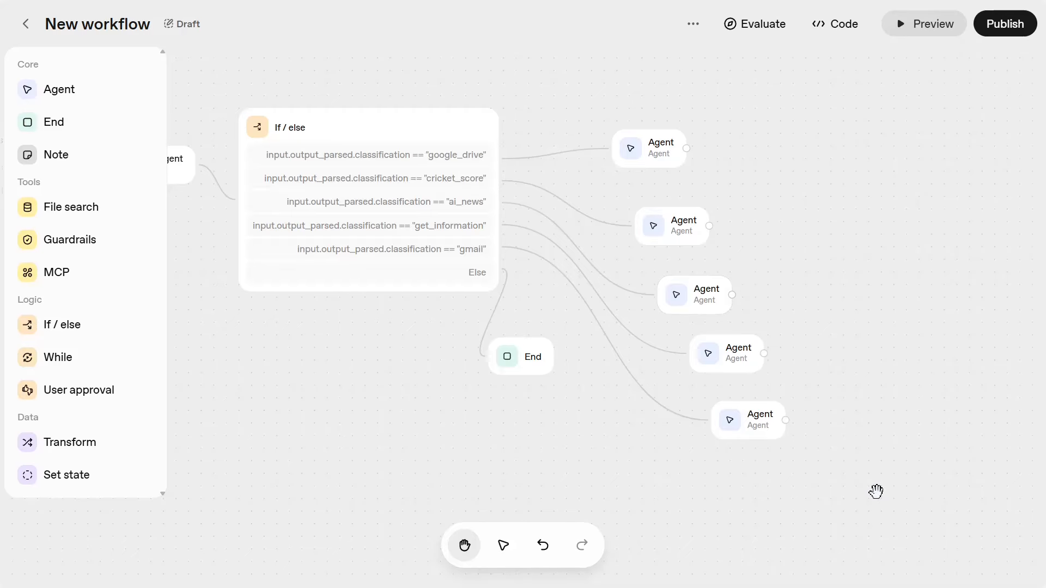
- Run the workflow in preview with the messages "hi" and "get the latest ai news"
click(931, 23)
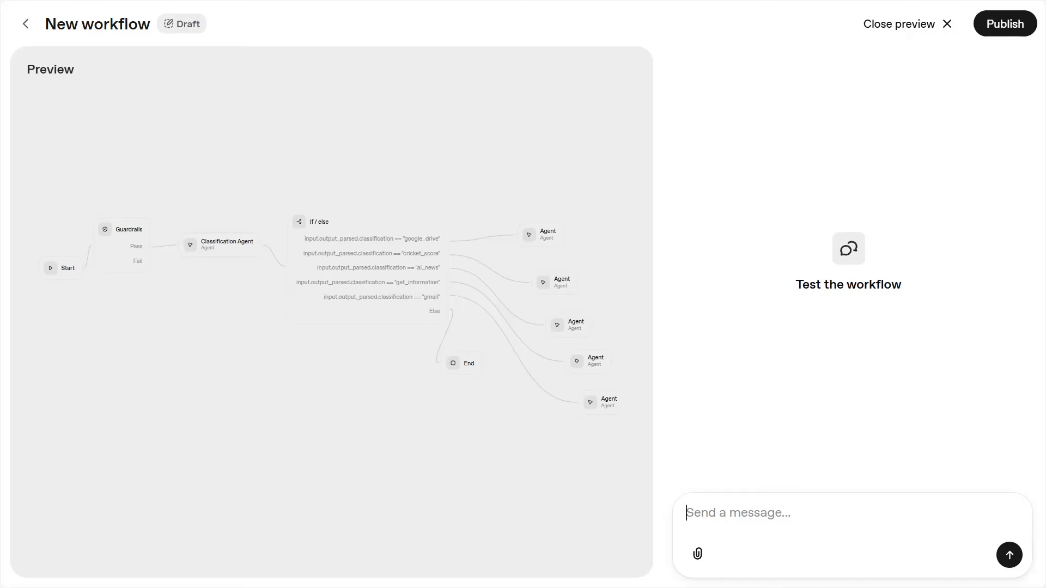
text(hi)
key(Return)
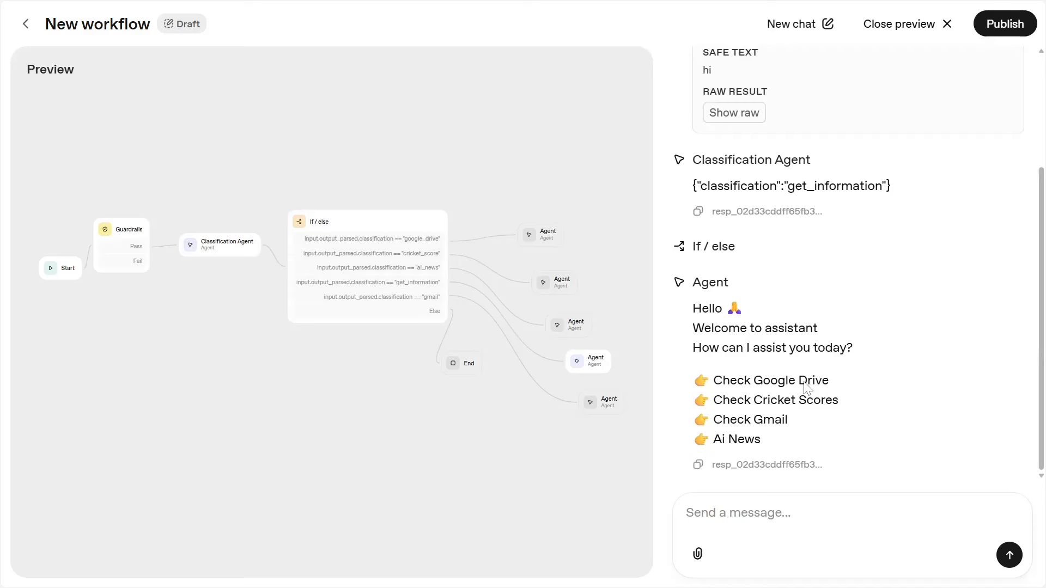
text(get the latest ai news)
key(Return)
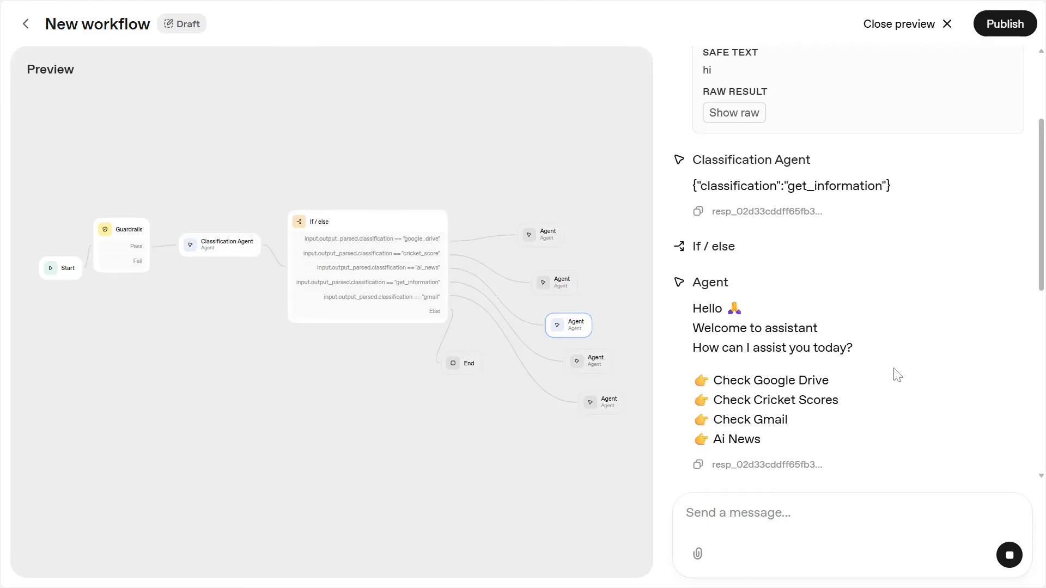
- Examine the ai_news agent's response, including its web search, date, headlines and source links
scroll(894, 374, down, 10)
scroll(897, 374, down, 2)
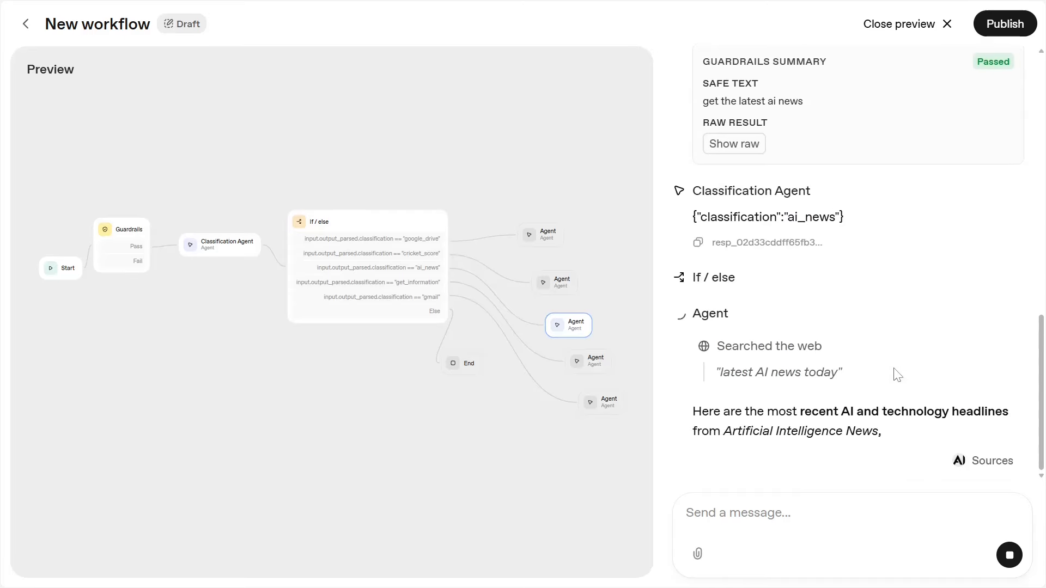
scroll(852, 406, down, 2)
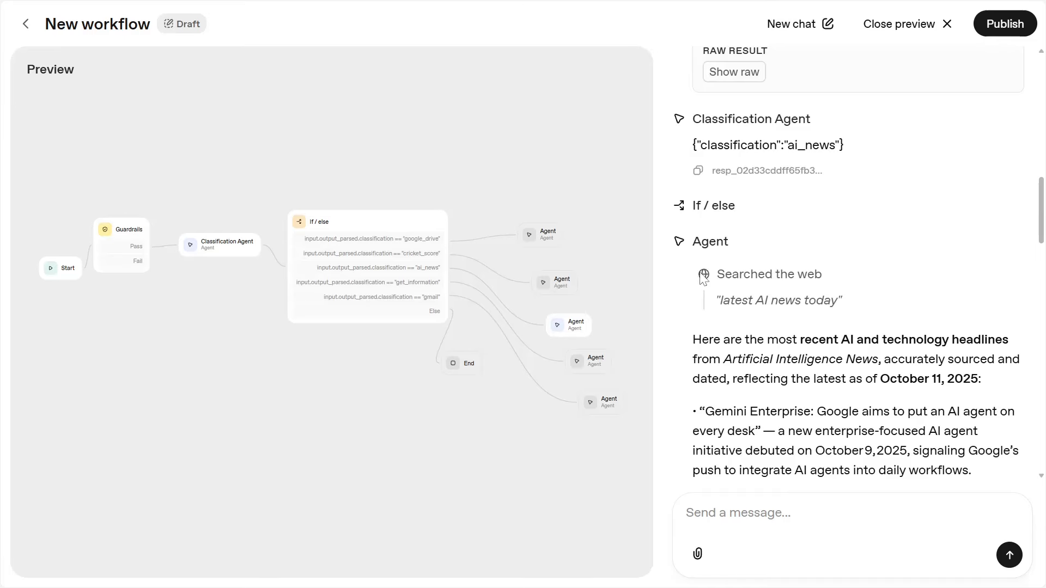
scroll(805, 403, down, 3)
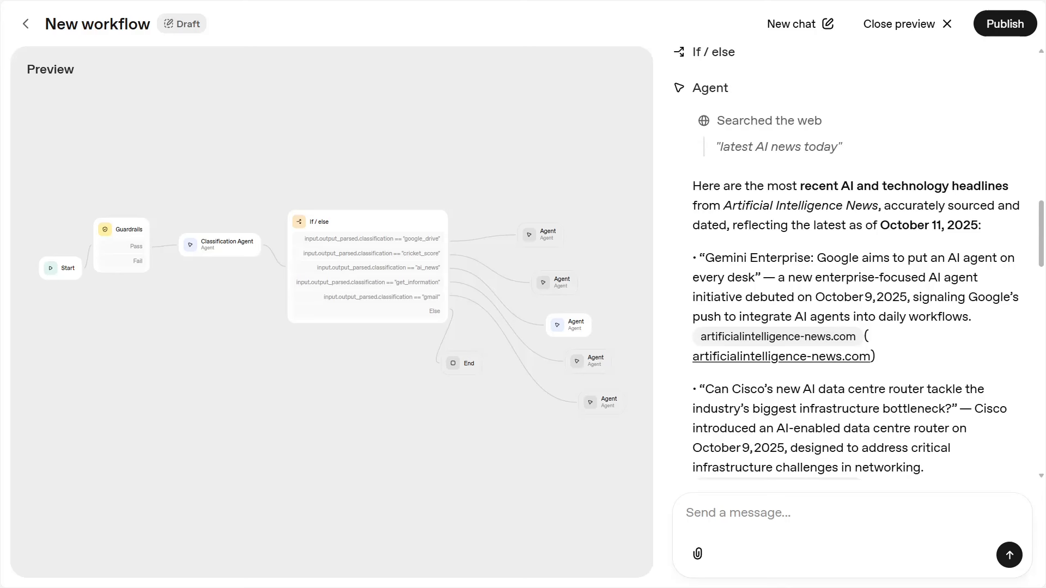
drag(979, 224, 880, 225)
scroll(870, 347, down, 15)
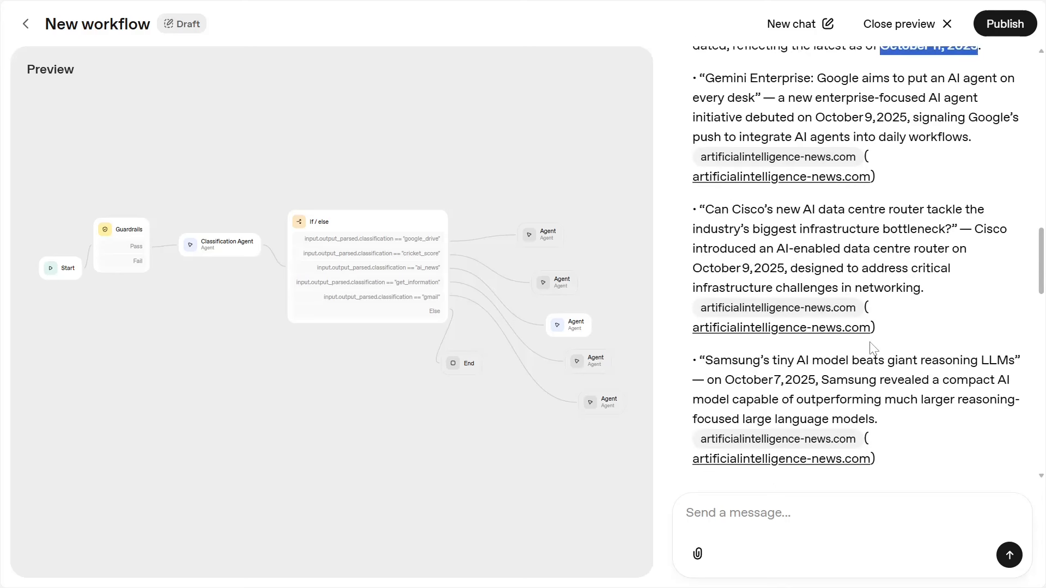
scroll(858, 265, up, 20)
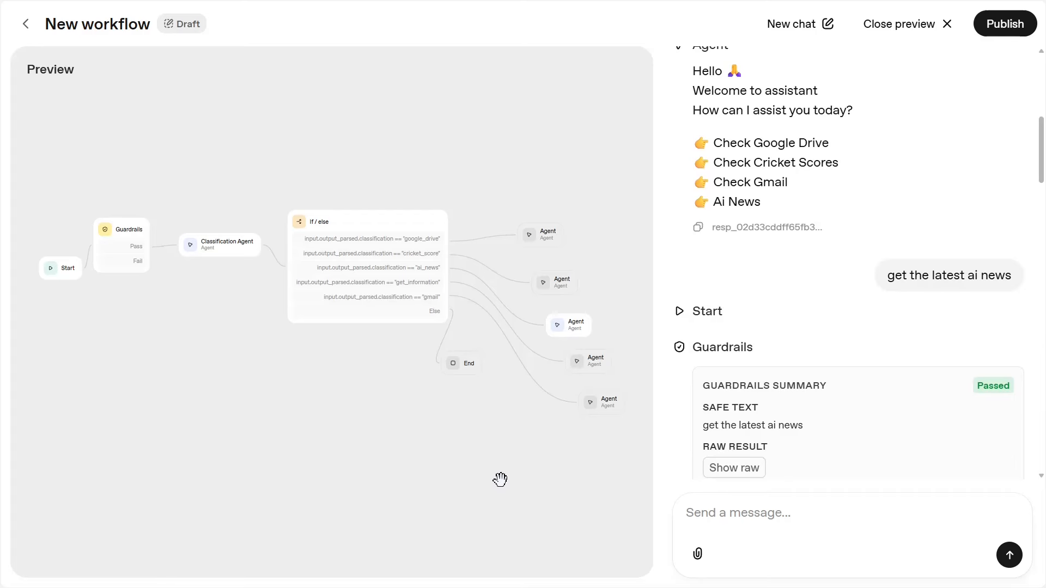
- Close the preview, paste the cricket score prompt into the cricket_score branch agent's instructions and set its model to gpt-4.1
click(897, 24)
drag(555, 403, 431, 399)
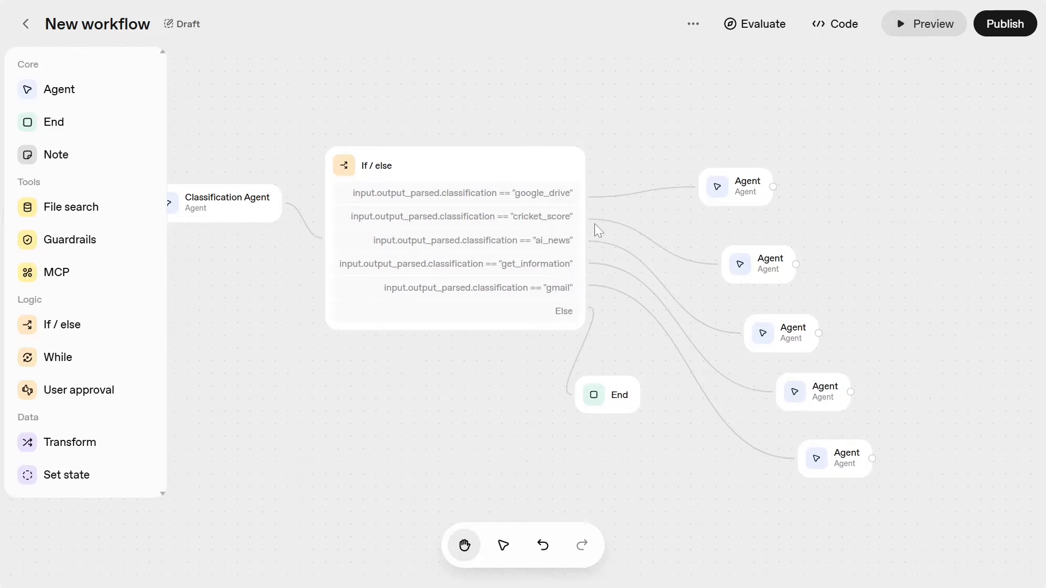
click(766, 271)
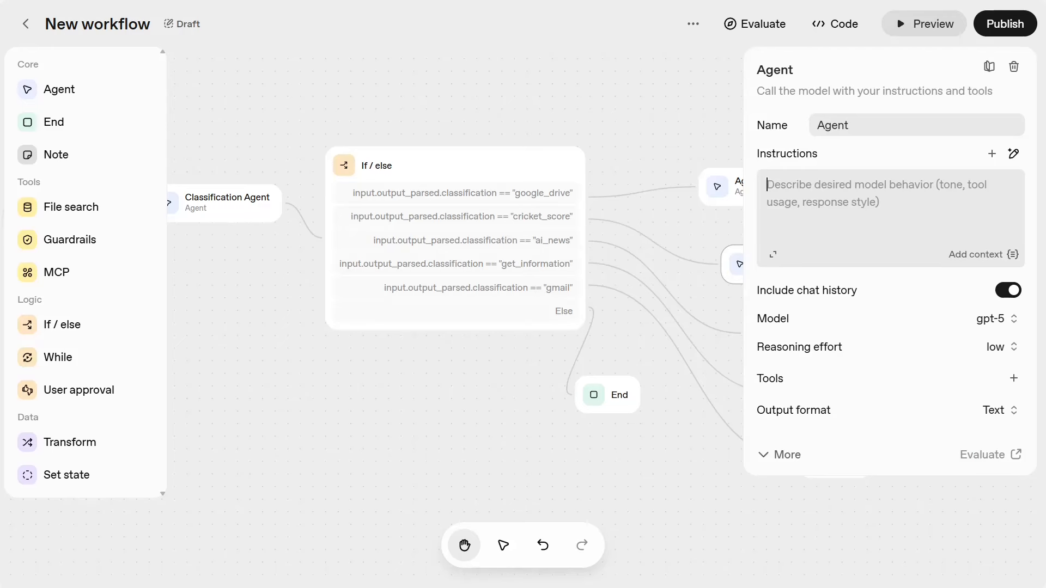
key(ctrl+v)
scroll(888, 218, down, 2)
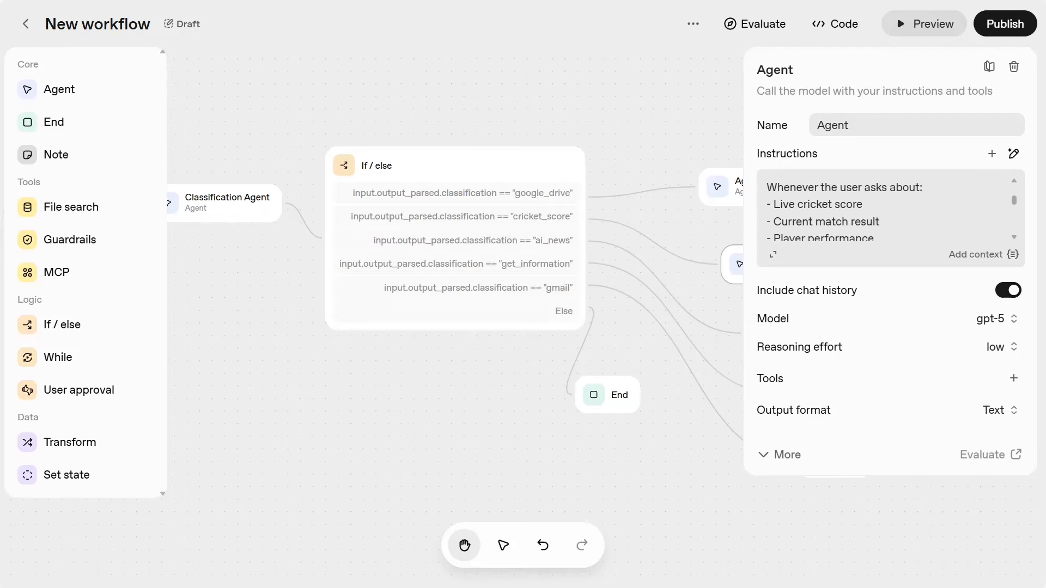
click(1004, 321)
scroll(937, 231, down, 5)
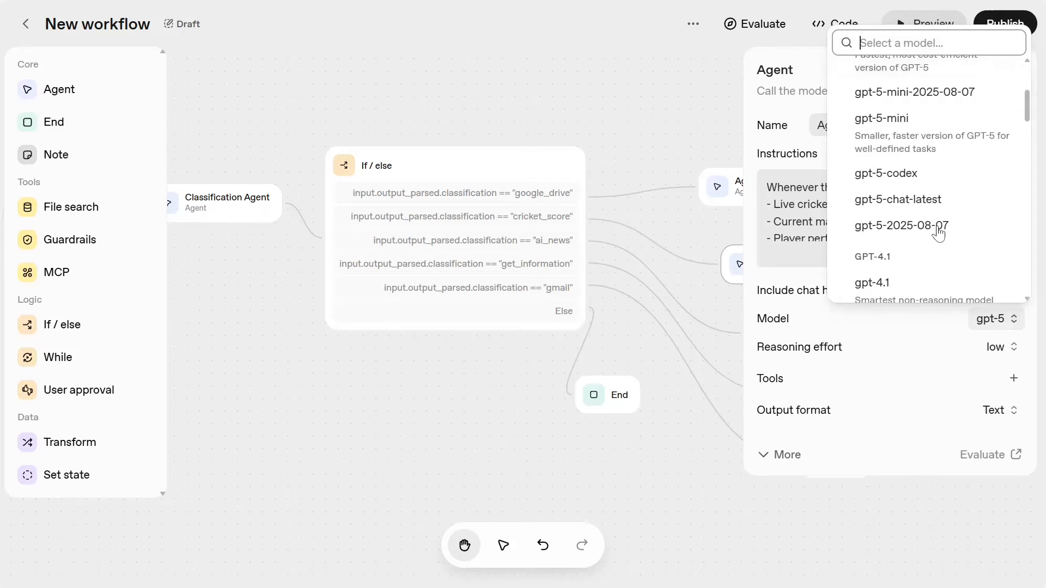
scroll(937, 235, up, 1)
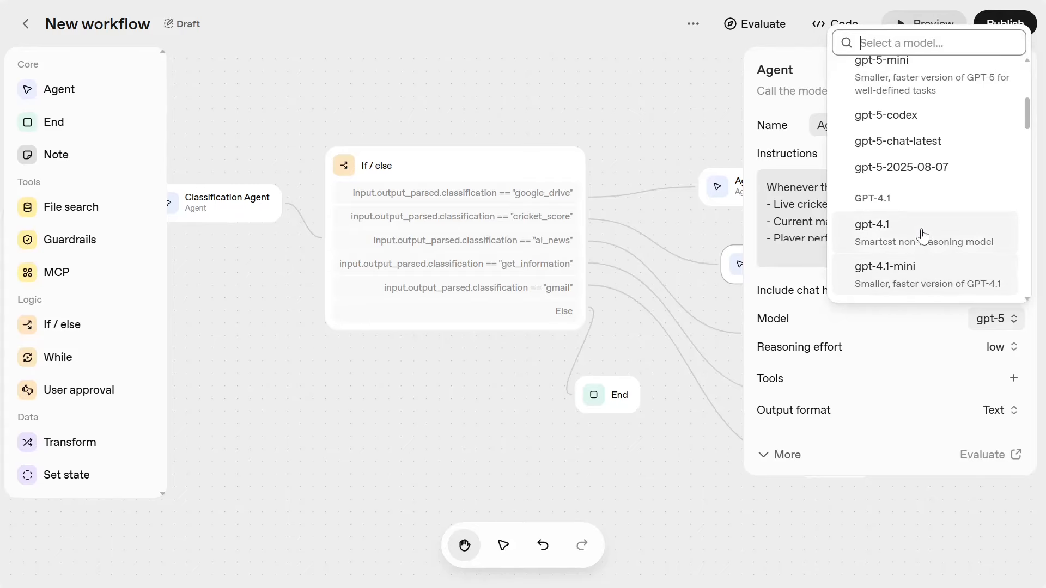
click(922, 232)
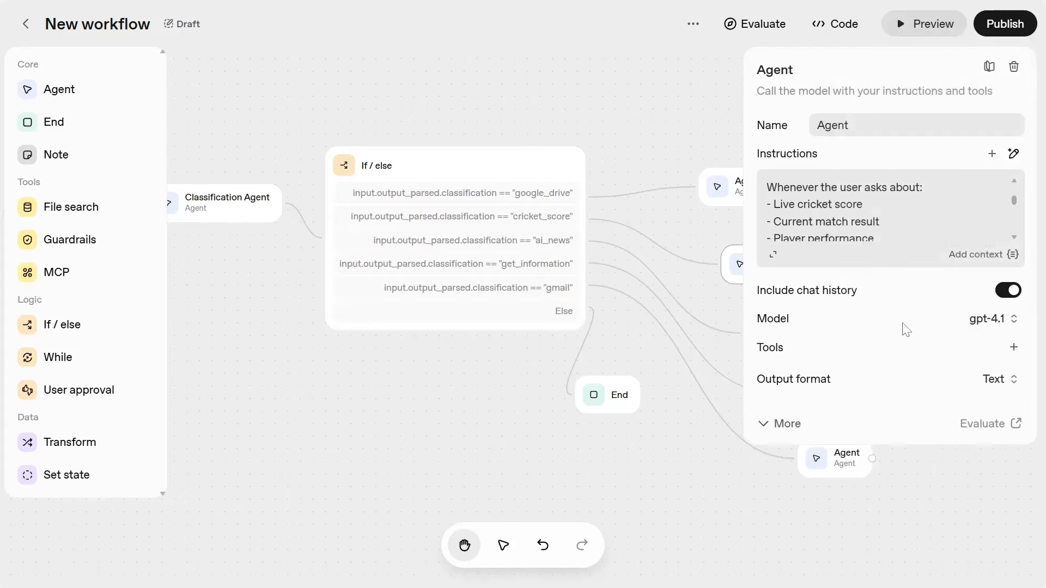
click(1012, 348)
click(967, 239)
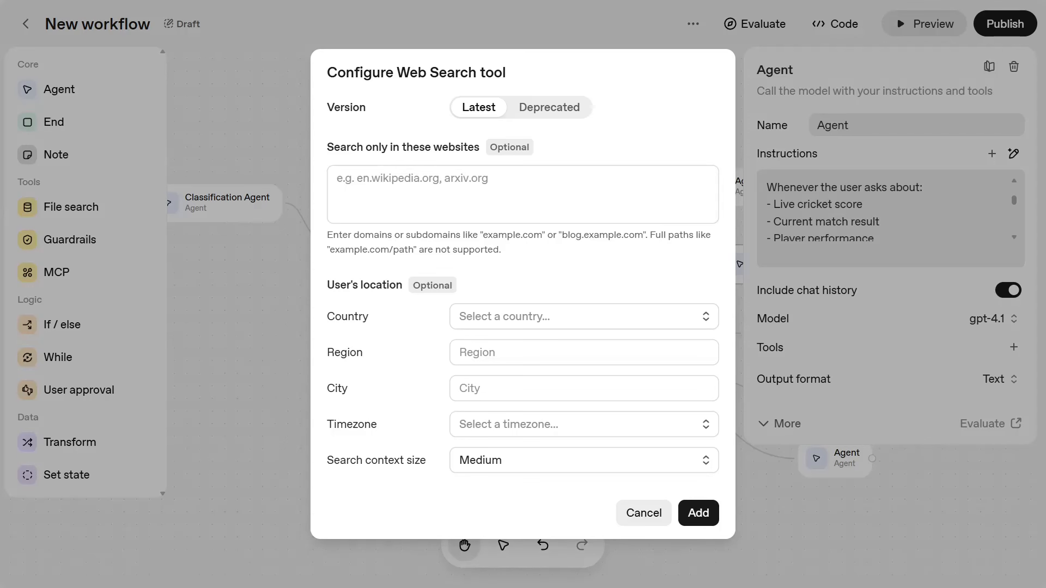
click(388, 173)
text(www.cricbuzz.com)
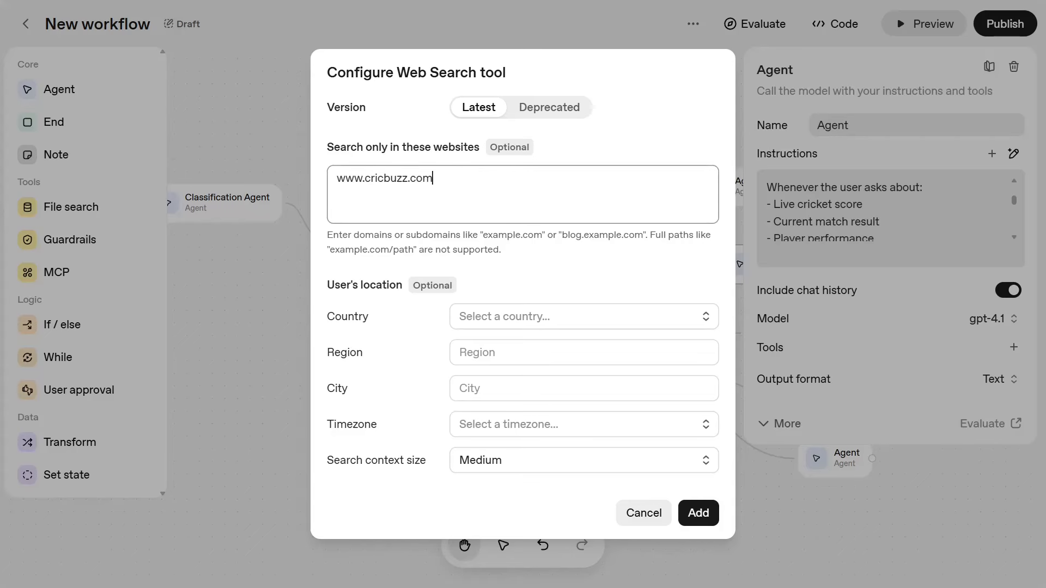
click(698, 514)
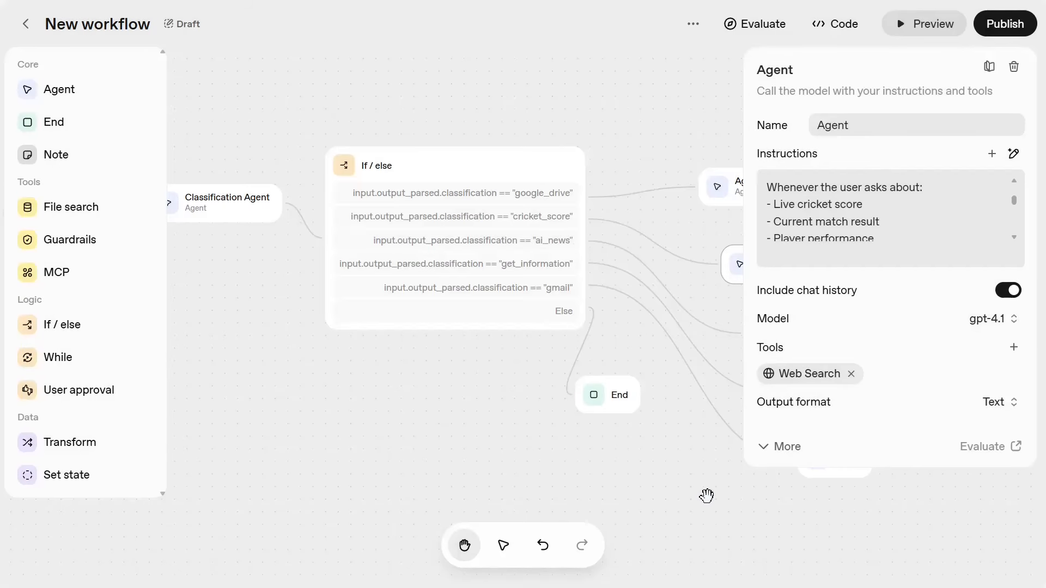
click(706, 495)
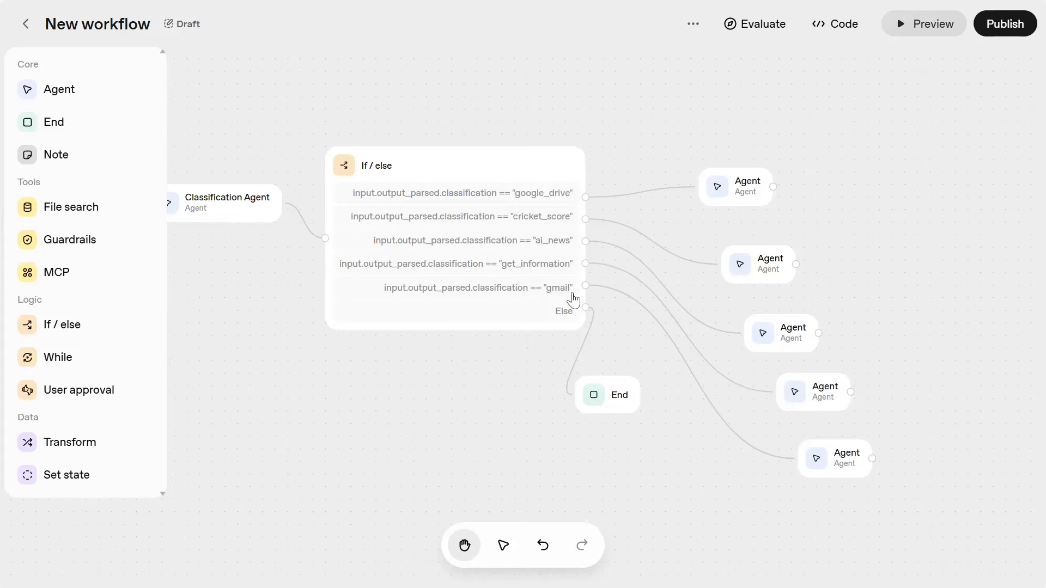
- Paste the Google Drive Reader Assistant prompt into the google_drive branch agent's instructions and set its model to gpt-4.1
click(735, 199)
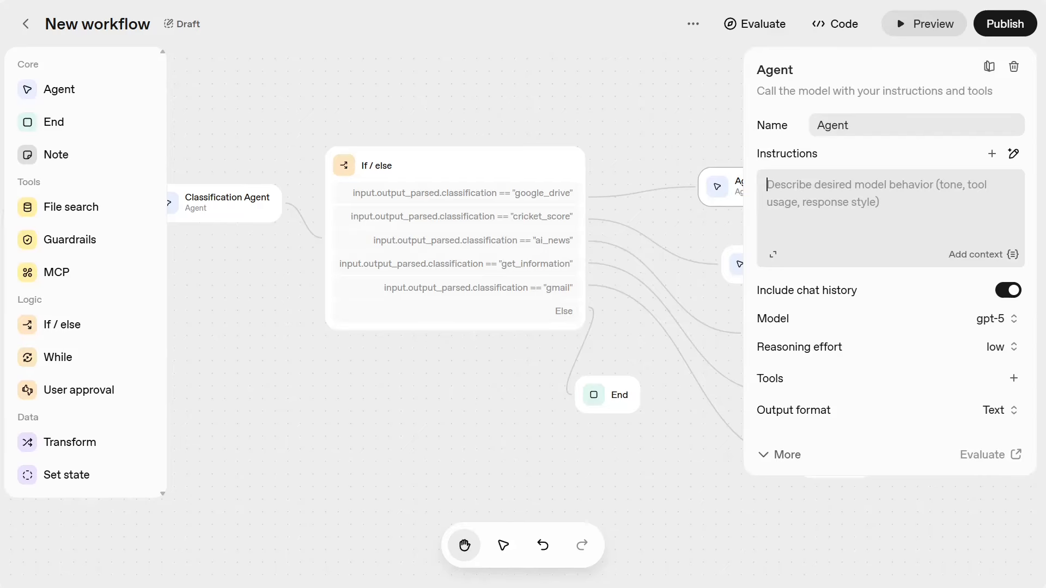
key(ctrl+v)
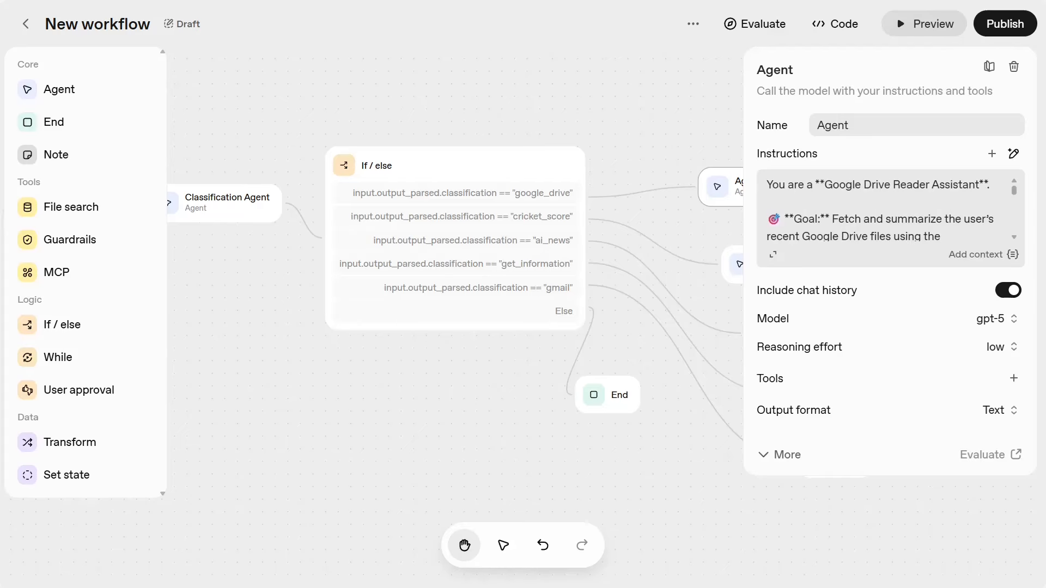
click(1004, 321)
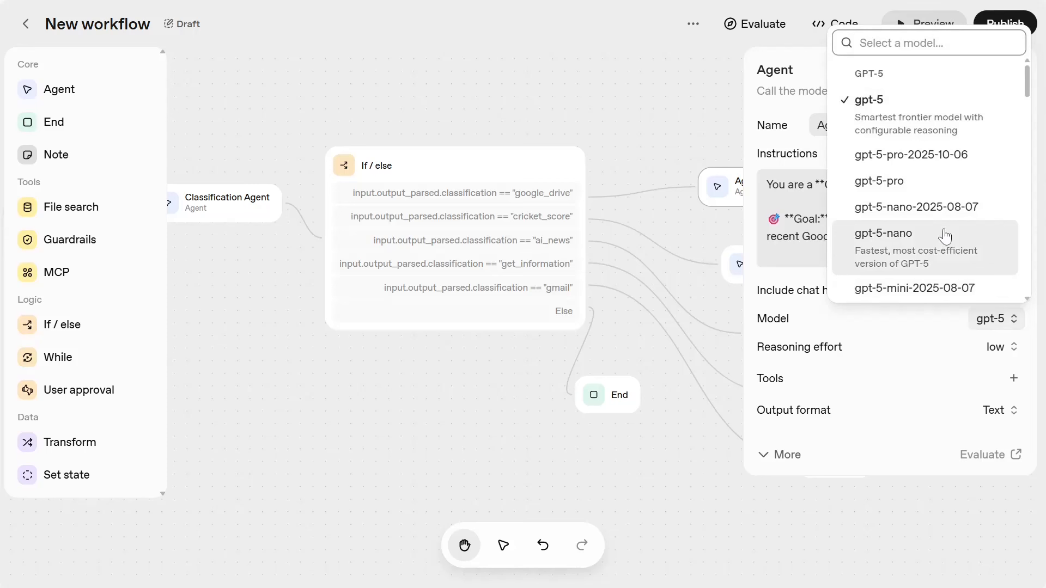
scroll(943, 233, down, 3)
scroll(943, 235, down, 3)
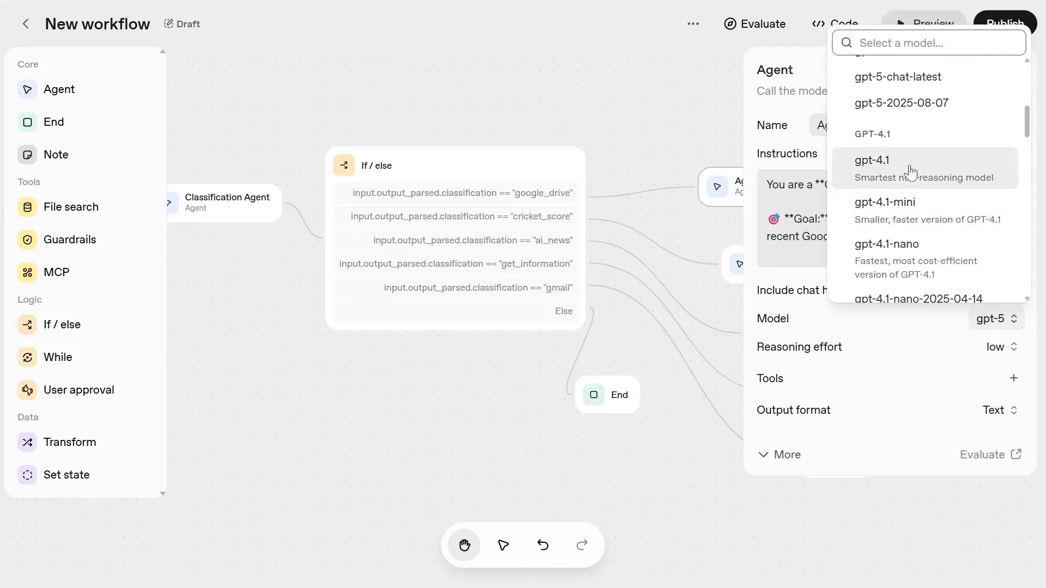
click(910, 174)
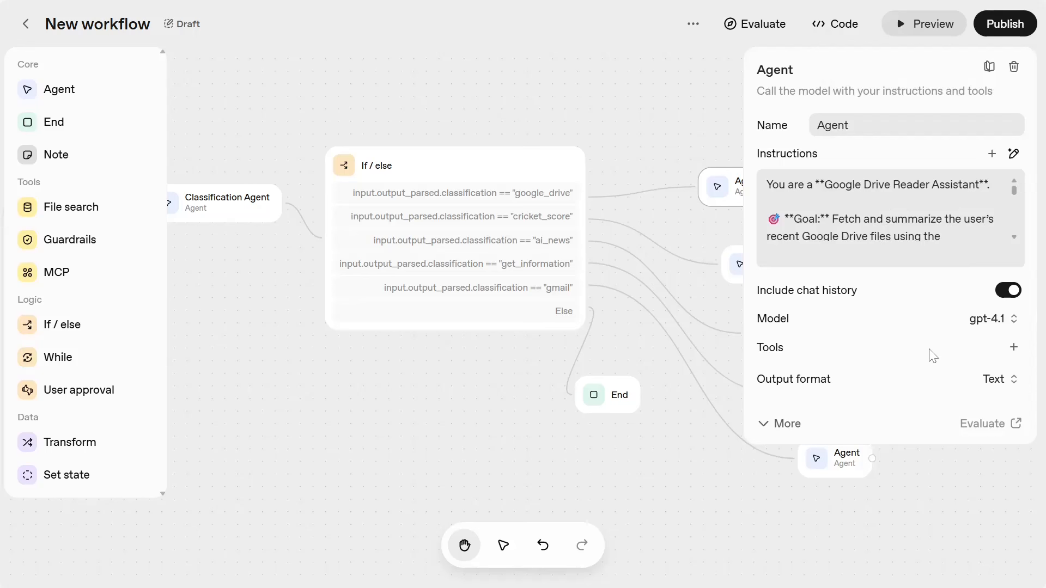
- Choose the Google Drive MCP server as a tool for the google_drive agent and open the page for getting its access token
click(1014, 348)
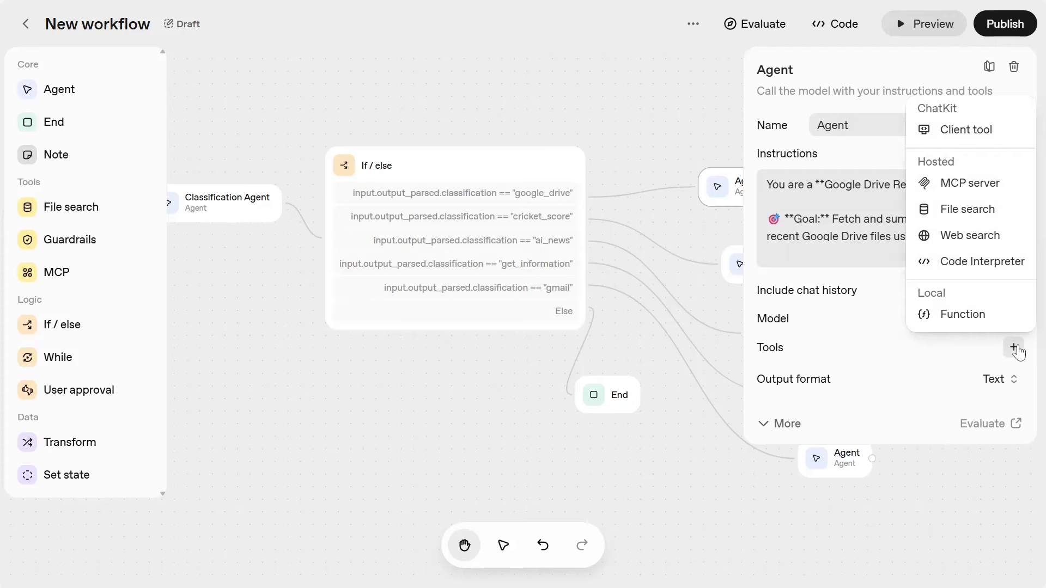
click(963, 188)
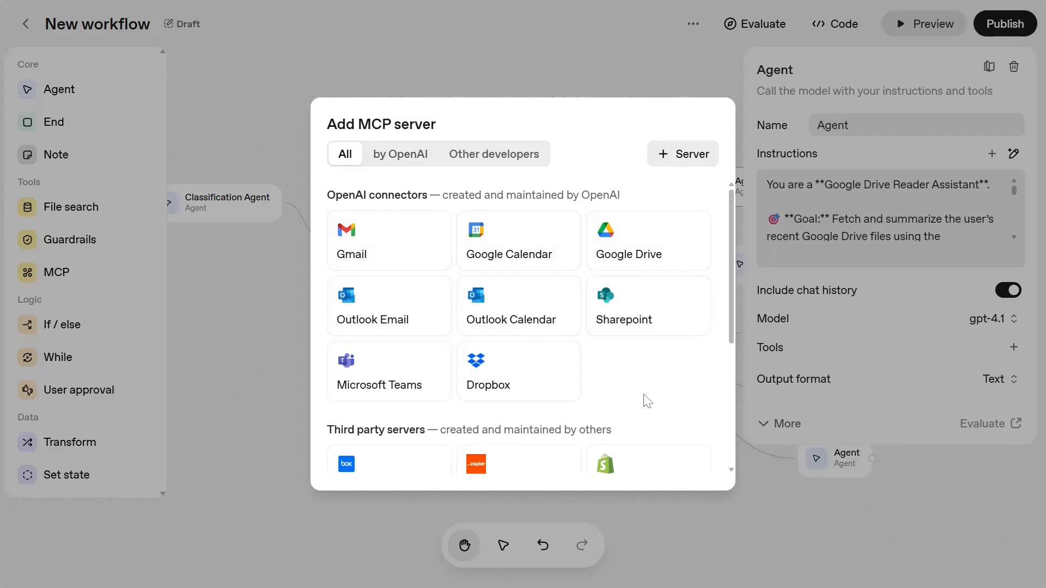
scroll(645, 401, down, 3)
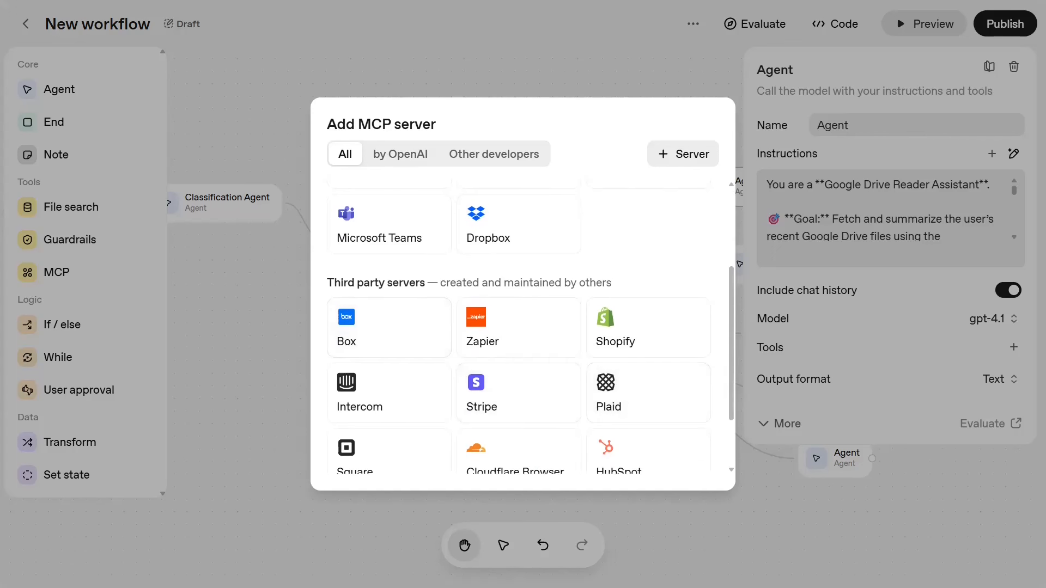
scroll(602, 420, down, 2)
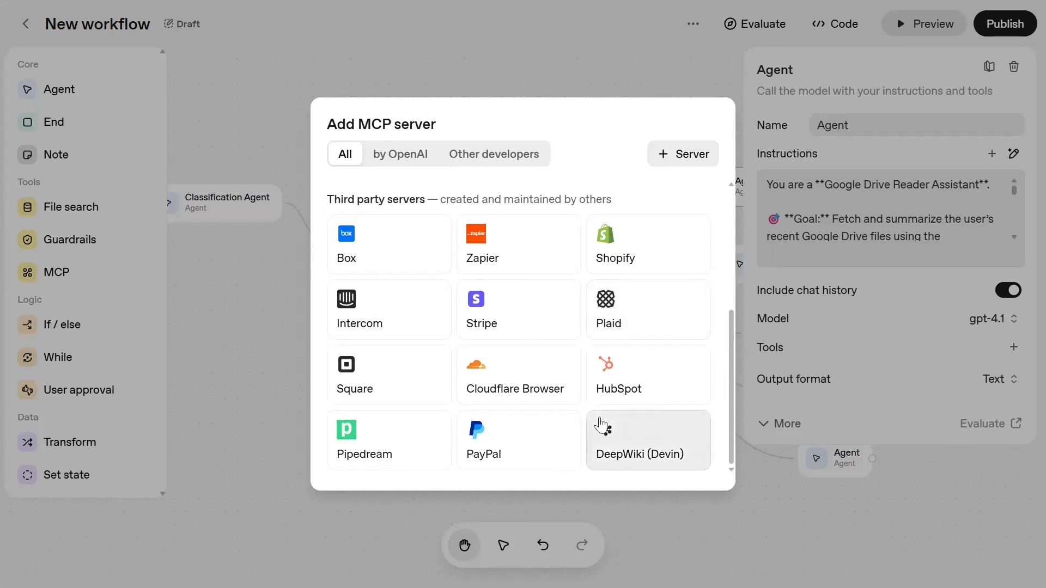
scroll(601, 425, up, 5)
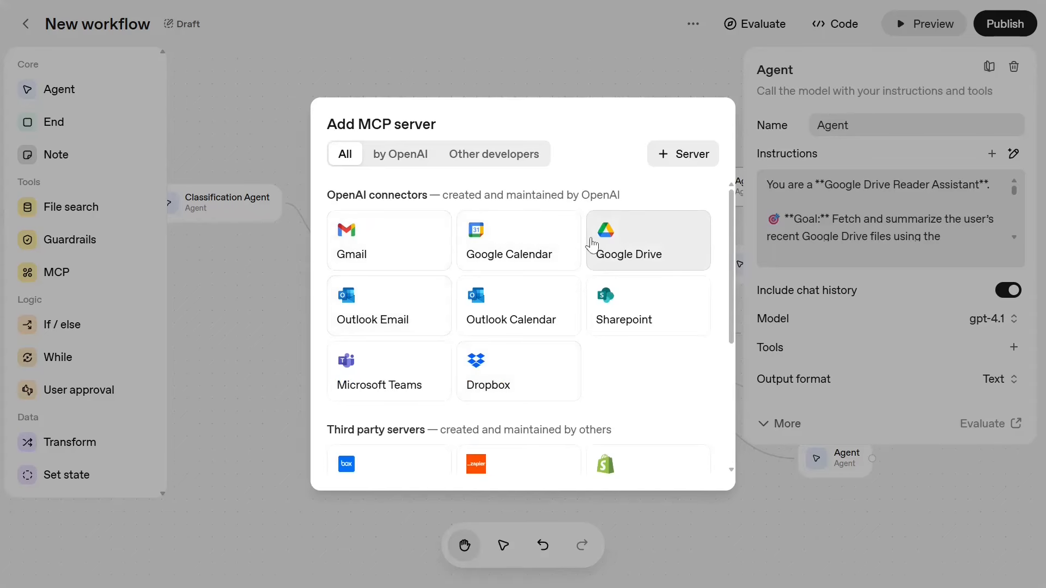
click(641, 254)
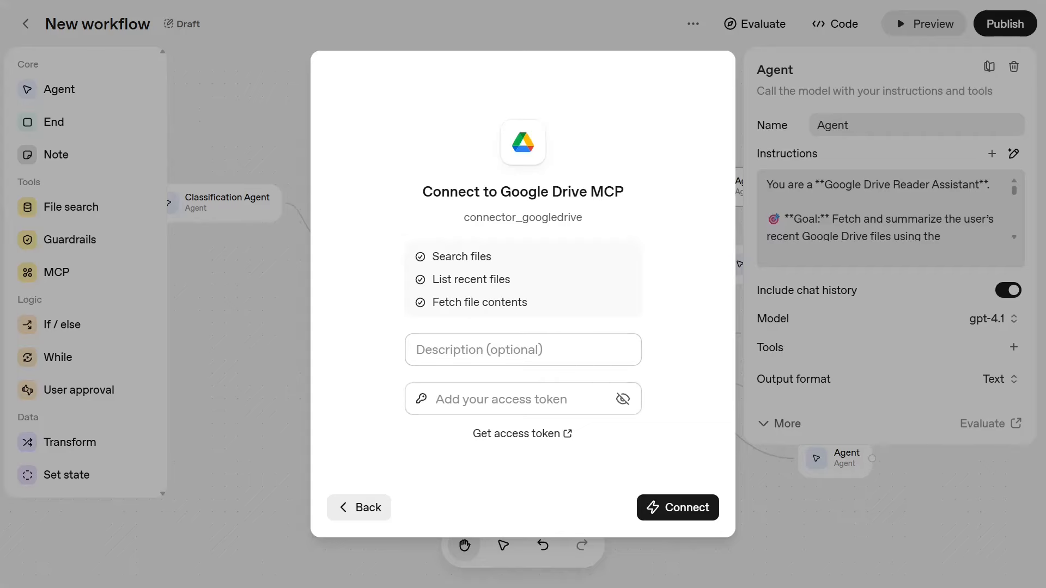
click(537, 436)
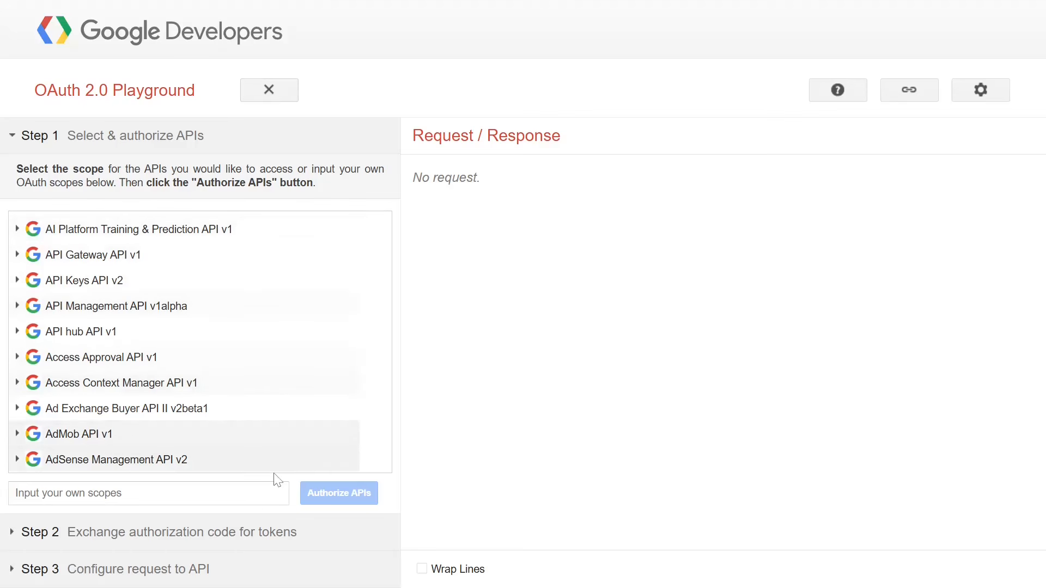
- Search the OAuth 2.0 Playground's API list for "drive" and expand Drive API v3
key(ctrl+f)
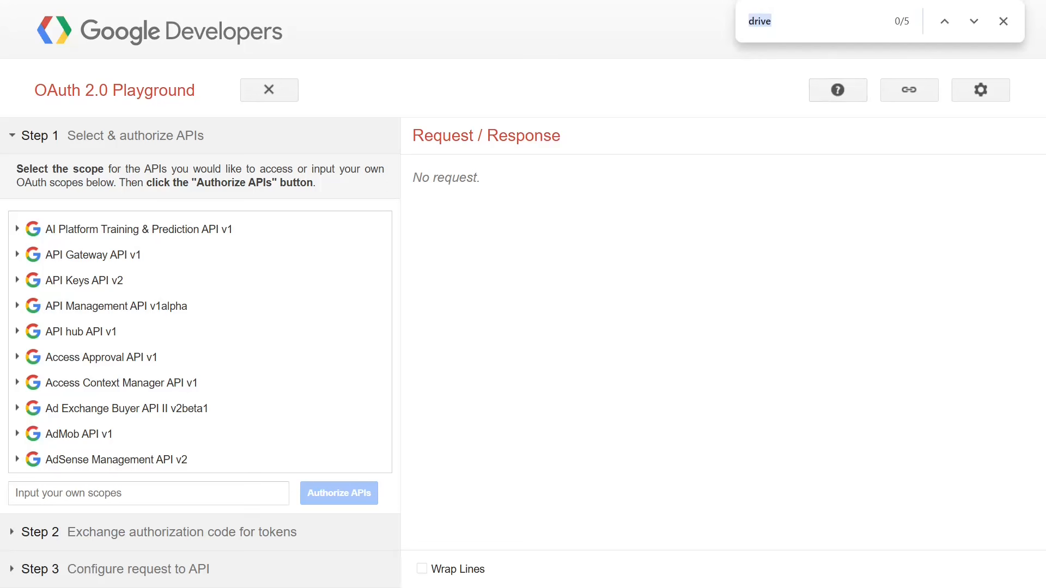
text(d)
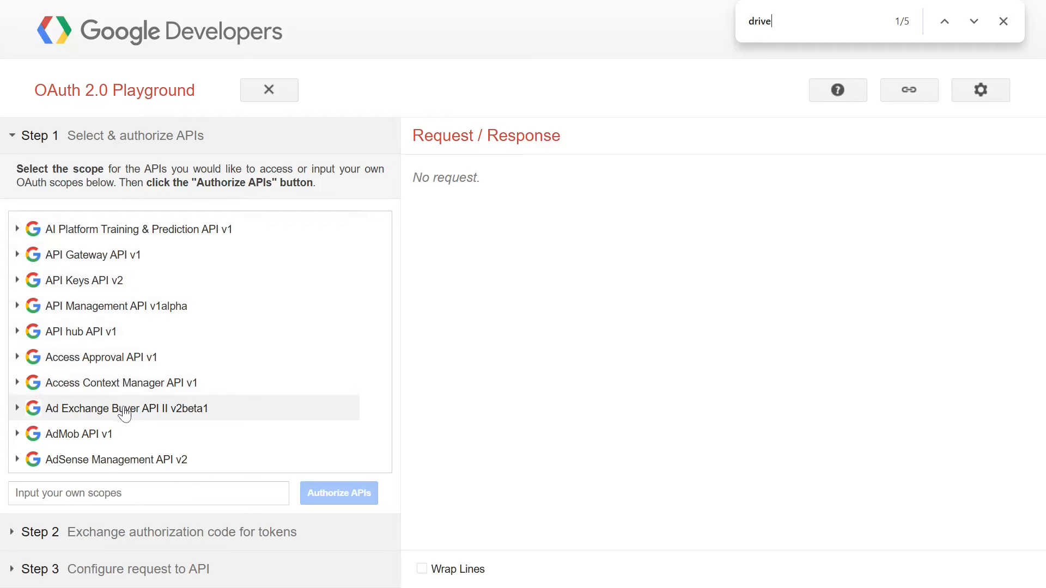
scroll(124, 414, down, 8)
scroll(124, 414, down, 18)
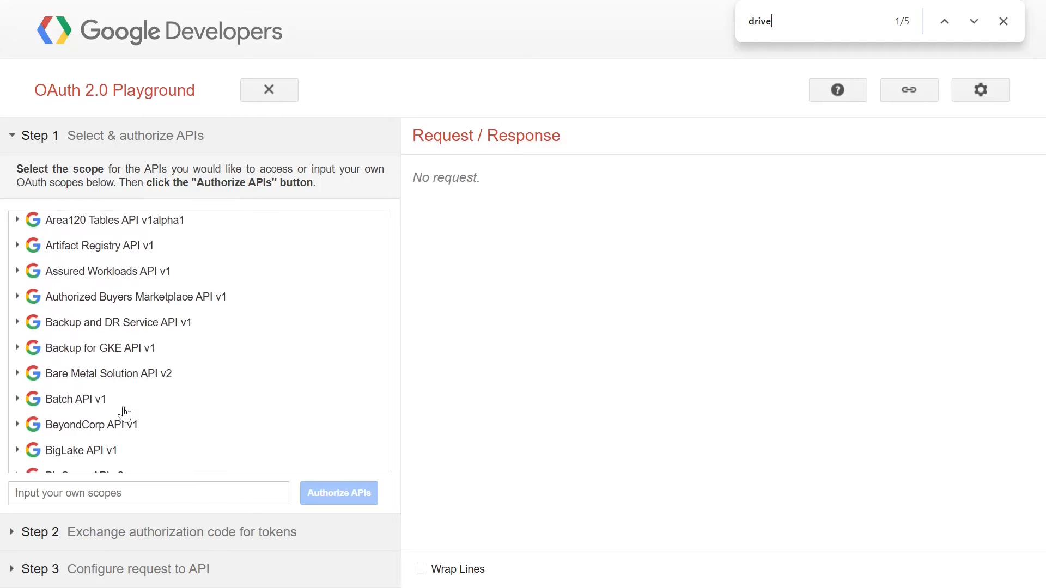
scroll(124, 413, down, 20)
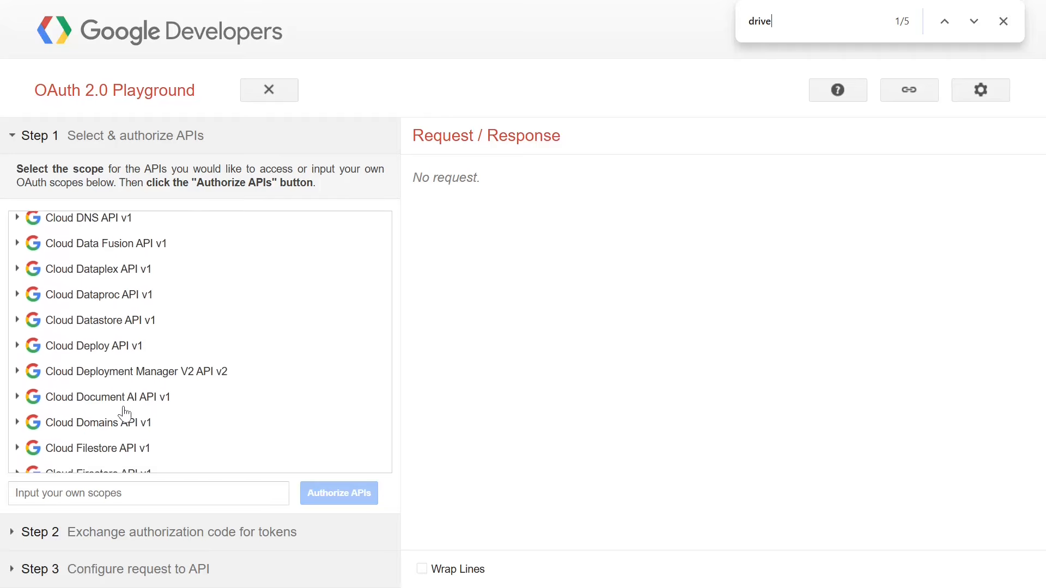
scroll(124, 414, down, 15)
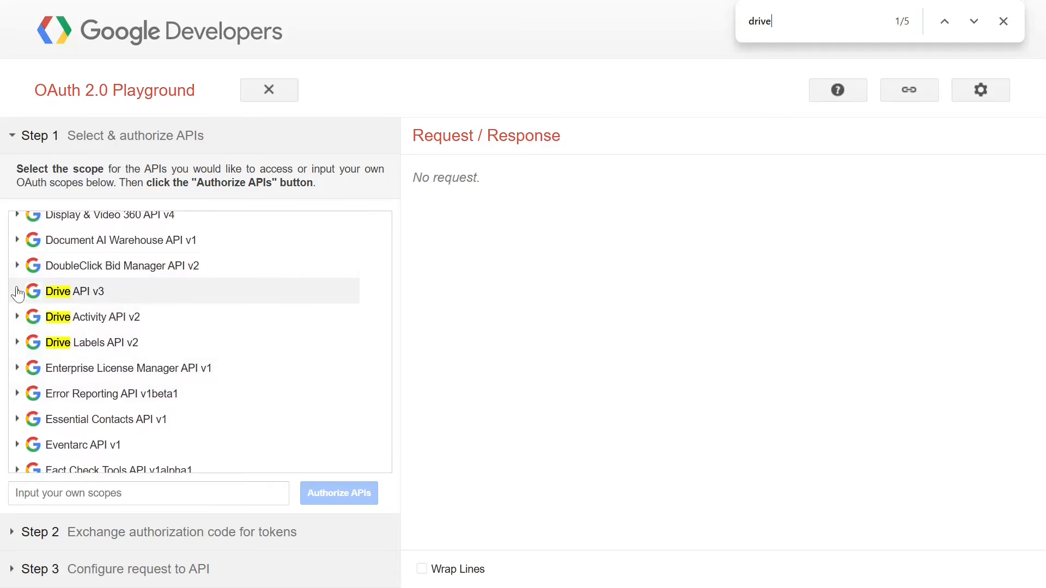
click(17, 292)
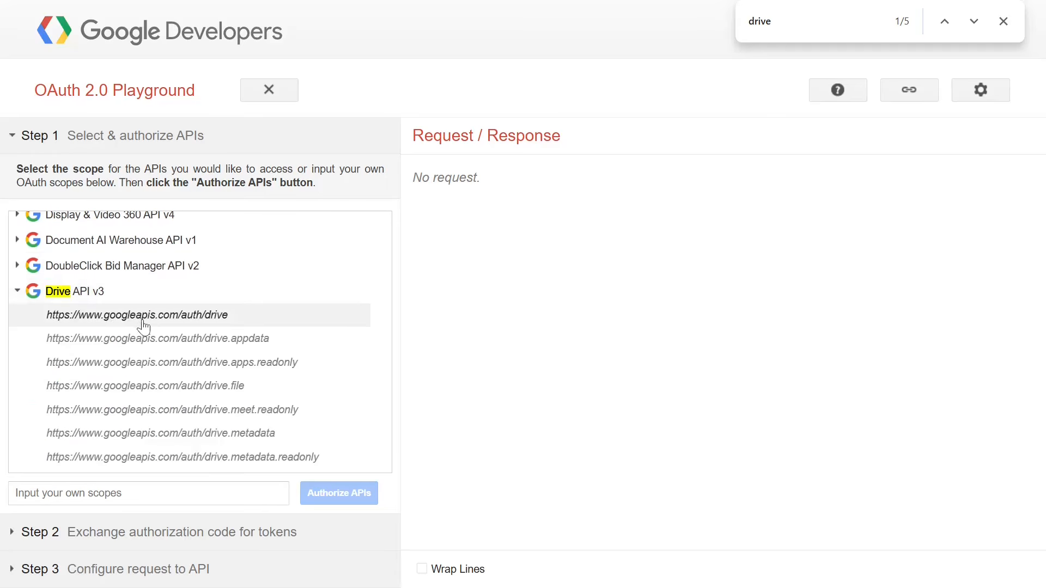
- Select all the scopes under Drive API v3, from auth/drive through auth/drive.scripts
click(205, 321)
click(176, 344)
click(174, 362)
click(174, 386)
scroll(175, 348, down, 1)
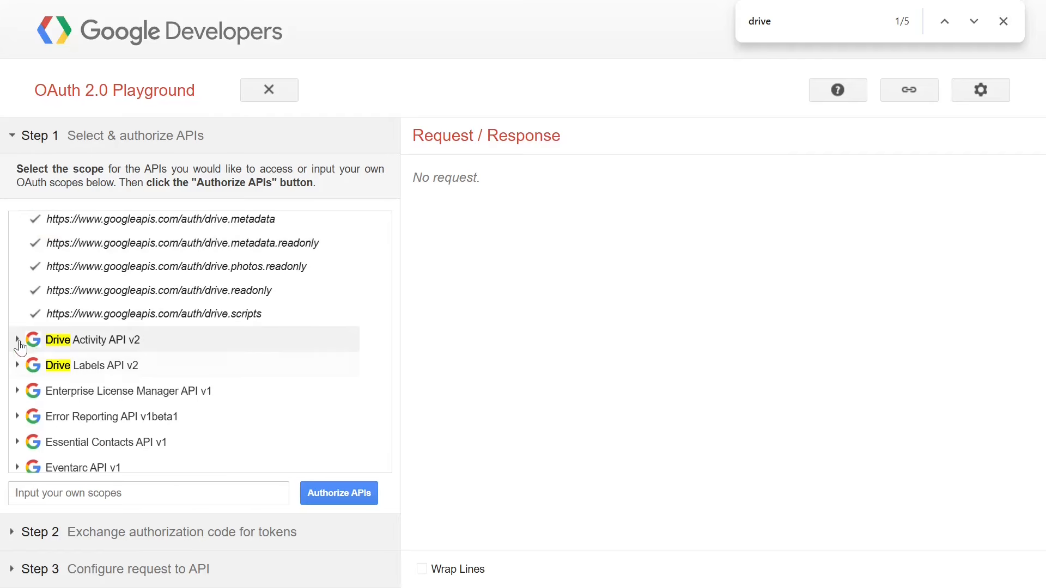
- Expand Drive Activity API v2 and select its drive.activity and drive.activity.readonly scopes
click(19, 342)
click(171, 371)
click(176, 388)
scroll(226, 294, up, 3)
scroll(227, 326, down, 3)
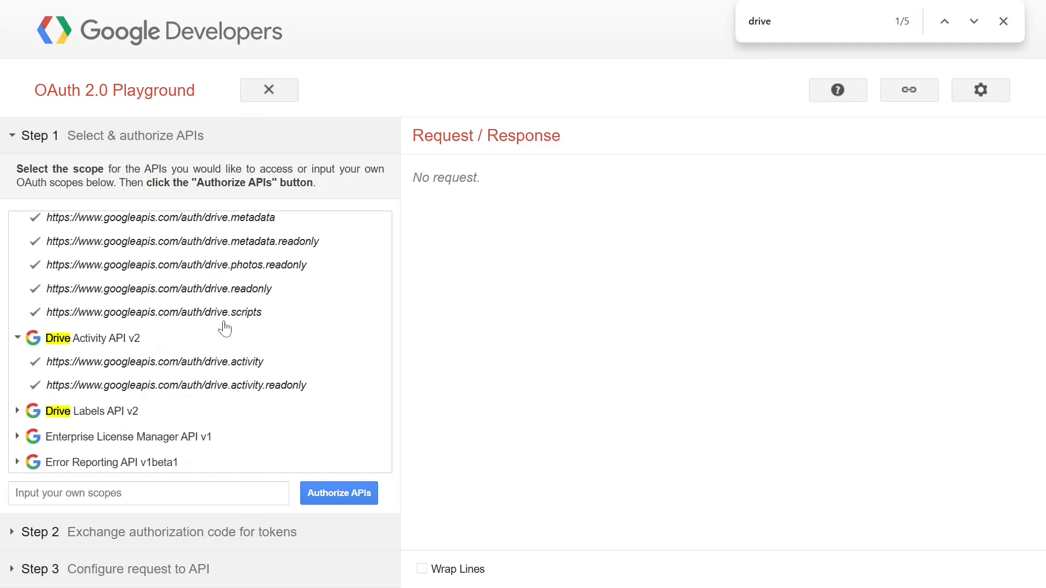
- Authorize the selected APIs with the first listed Google account and grant the OAuth 2.0 Playground access
click(349, 496)
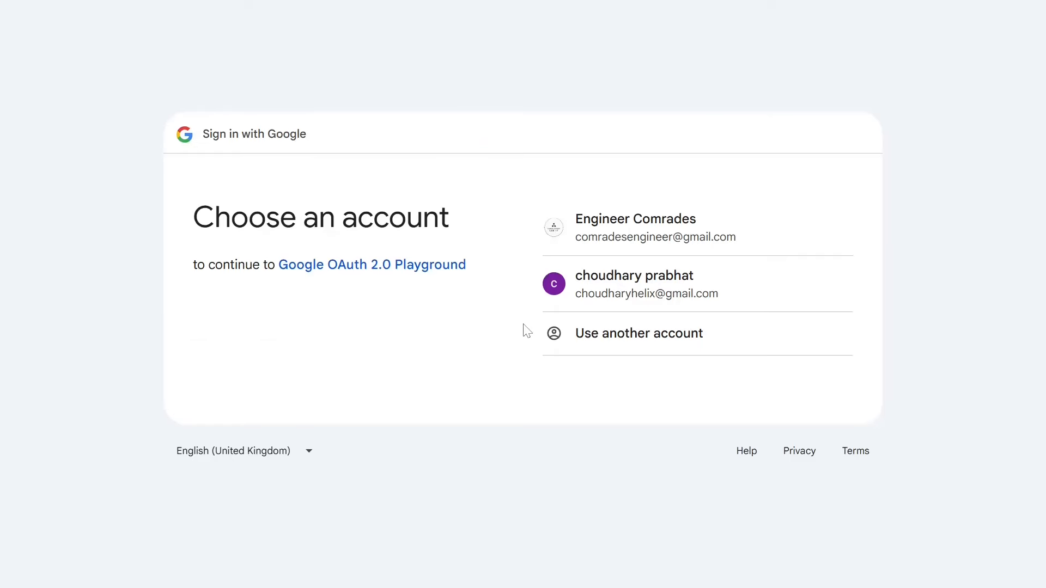
click(630, 227)
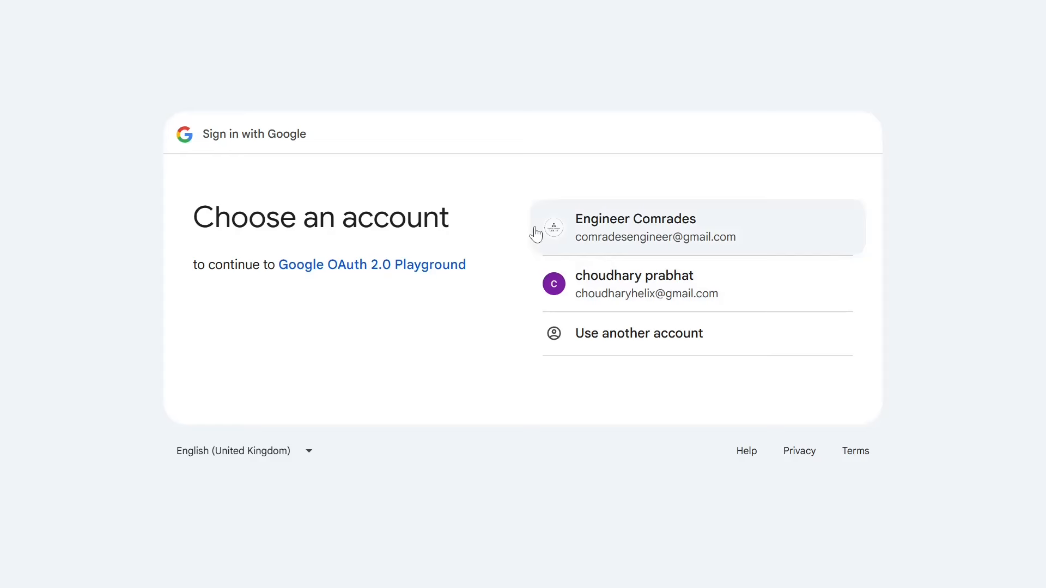
click(684, 231)
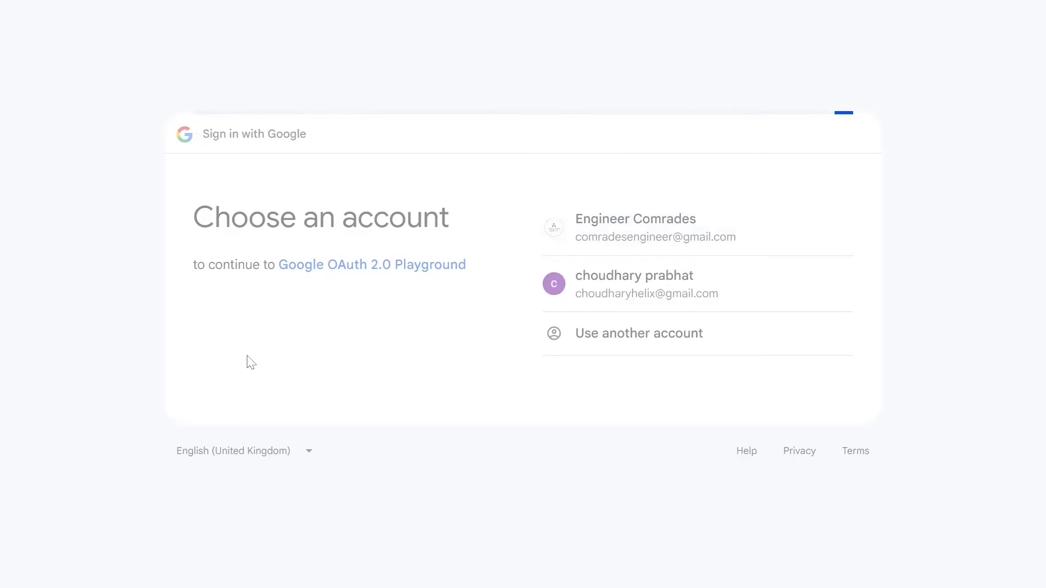
scroll(707, 434, down, 5)
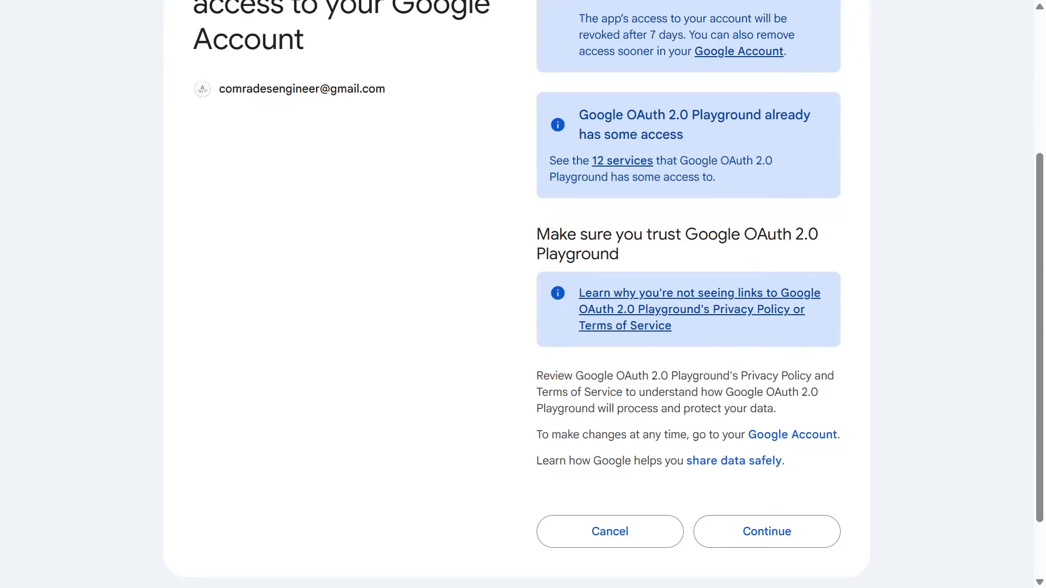
click(742, 450)
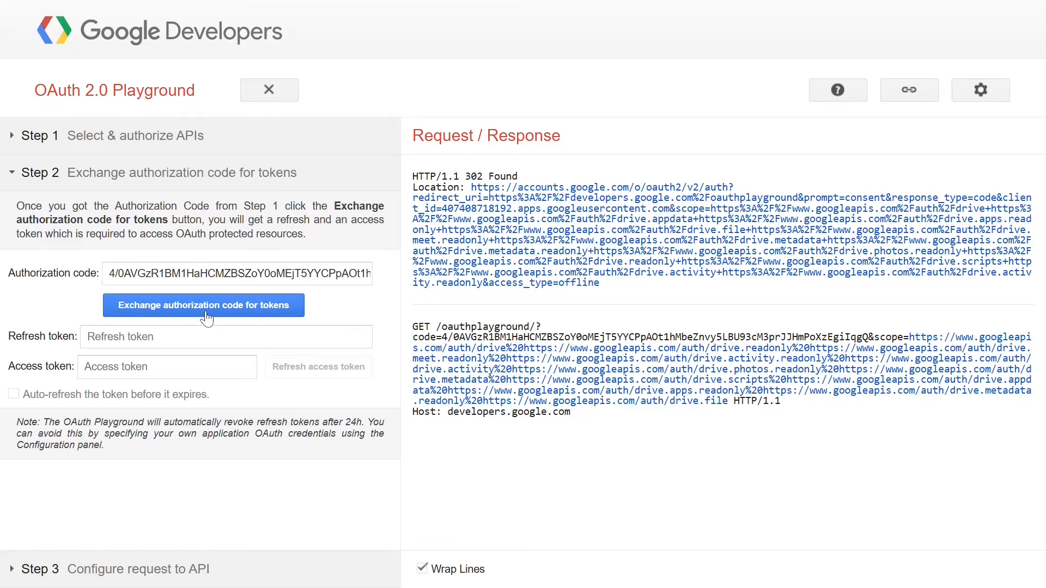
- Exchange the authorization code for refresh and access tokens
click(257, 311)
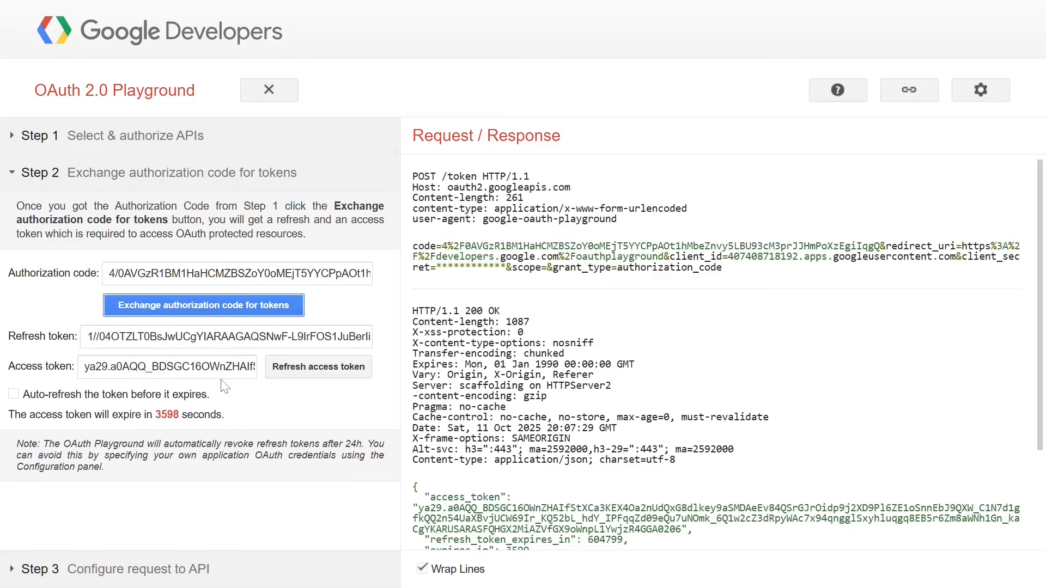
double_click(199, 367)
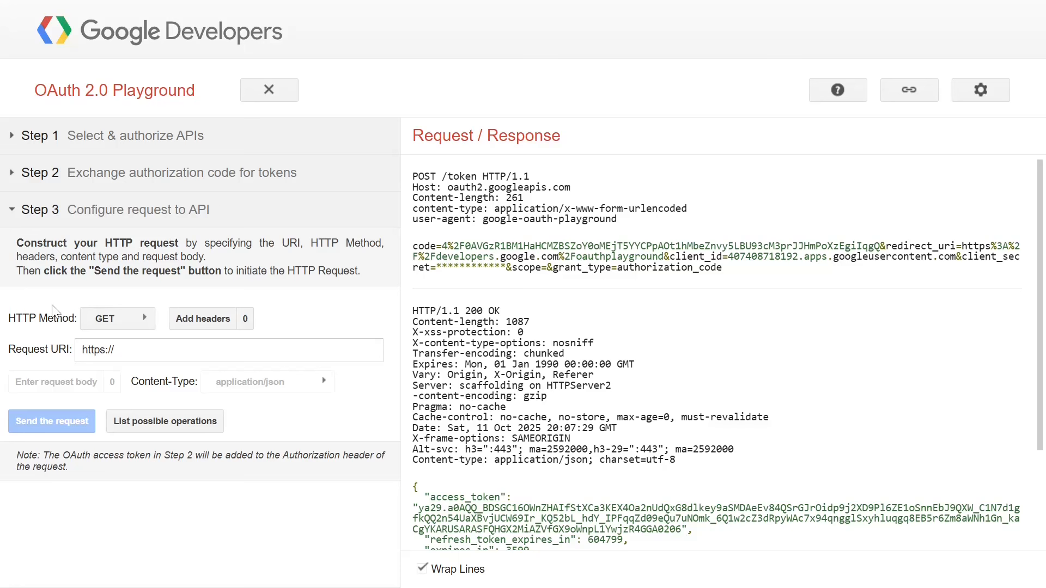
click(104, 351)
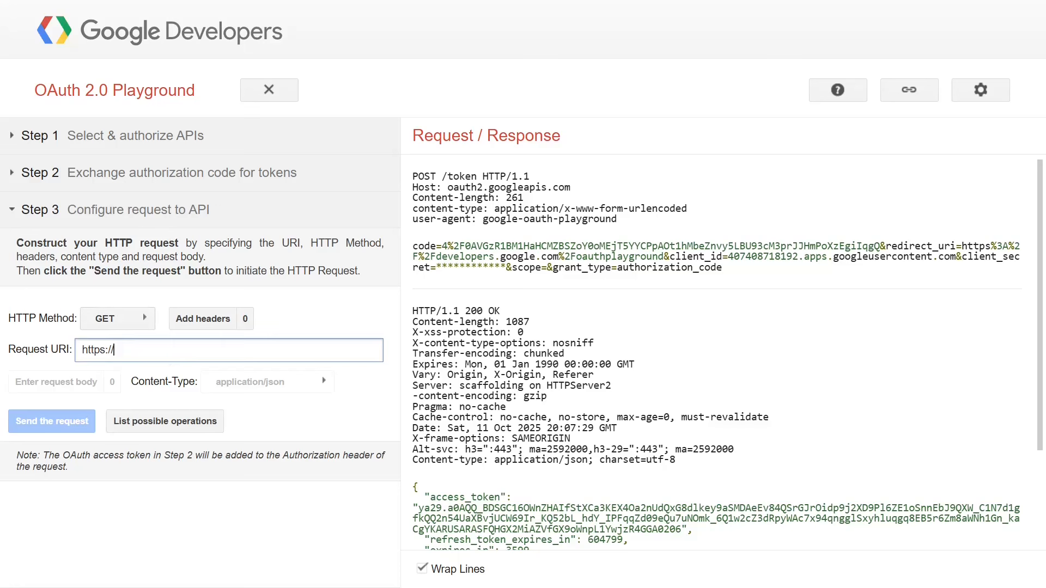
click(271, 389)
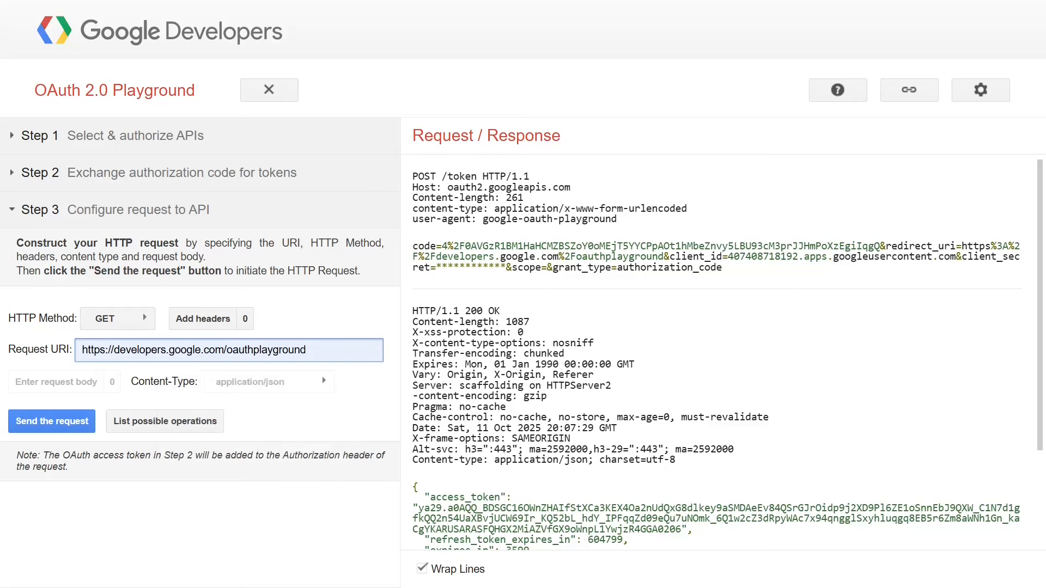
click(53, 424)
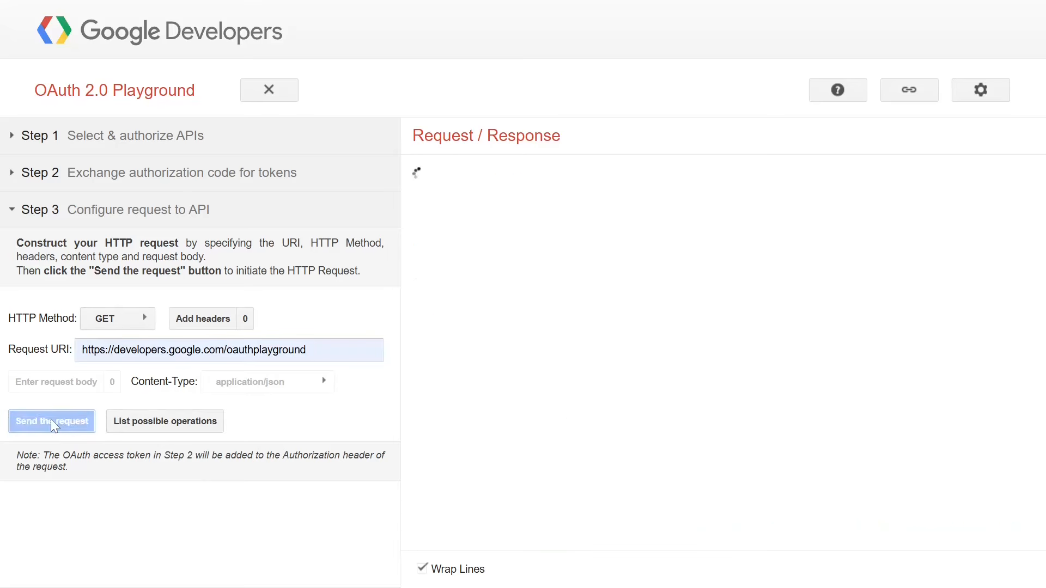
click(178, 427)
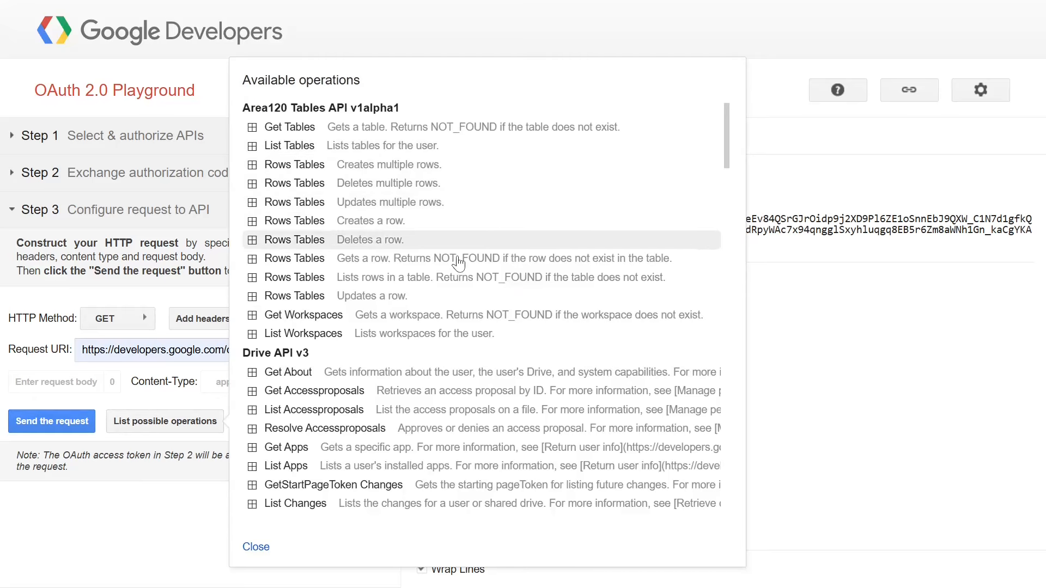
scroll(468, 403, down, 10)
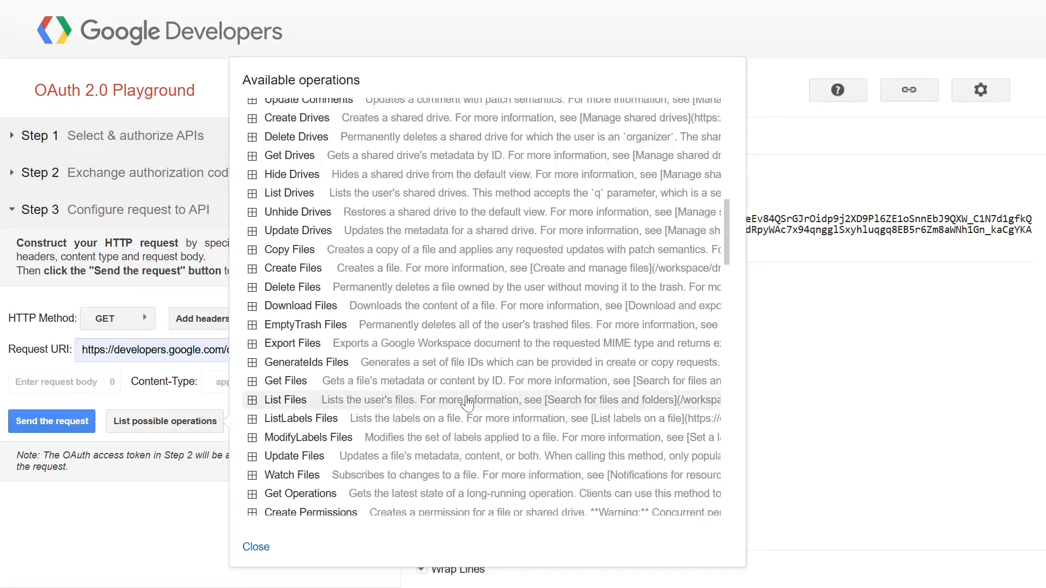
scroll(467, 403, up, 10)
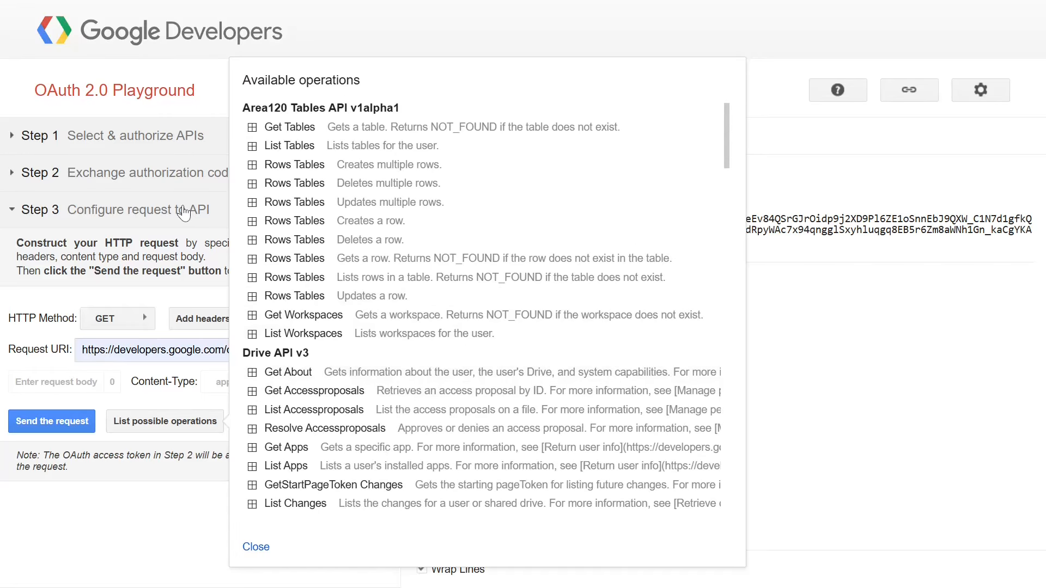
- Return to the token exchange step and copy the full access token
click(91, 173)
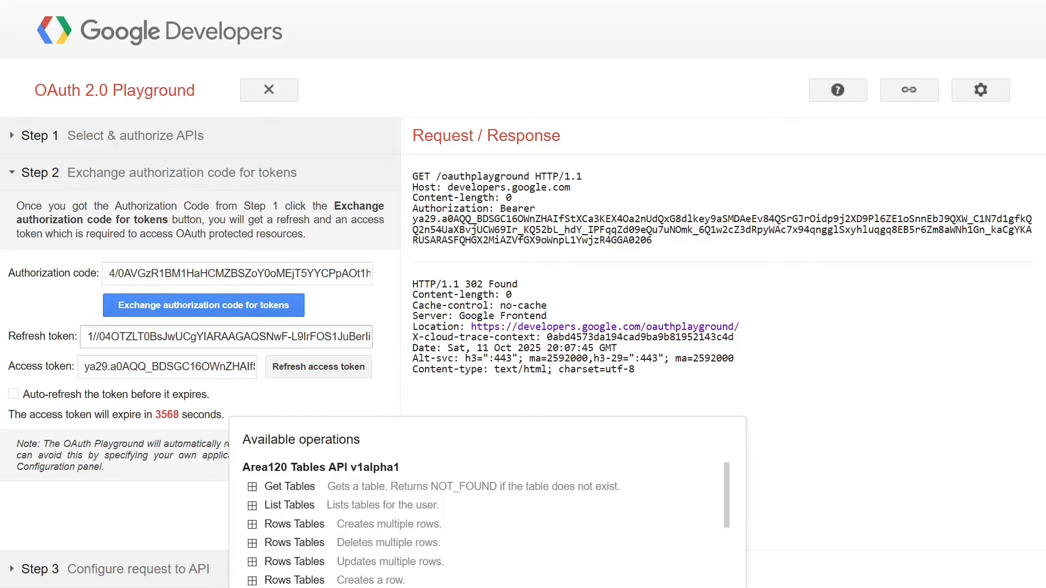
click(159, 367)
double_click(161, 366)
right_click(162, 366)
click(191, 274)
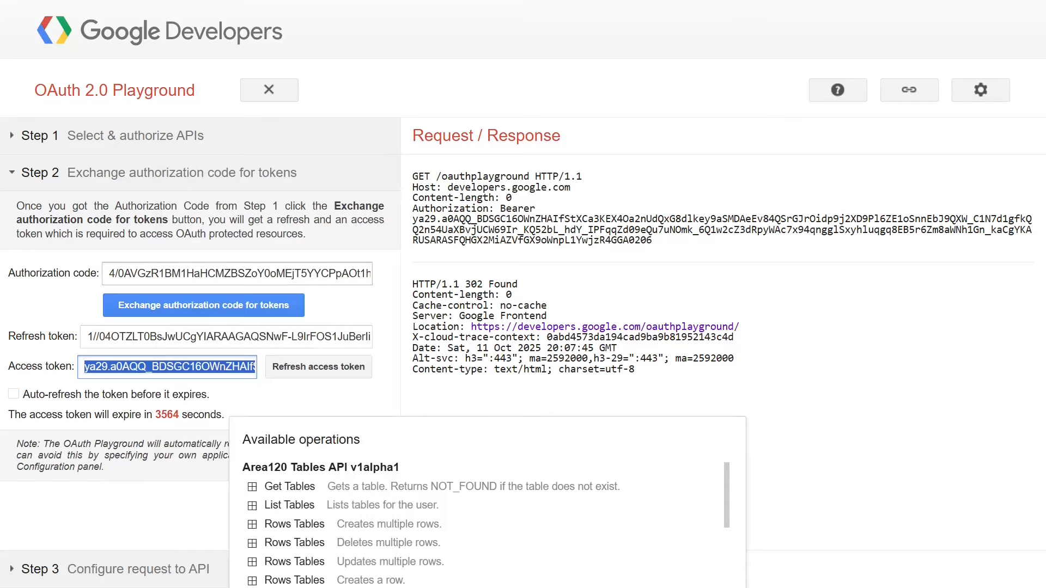
- In the workflow builder, connect to Google Drive MCP with the copied access token and the description "Gmail"
key(alt+Tab)
key(ctrl+v)
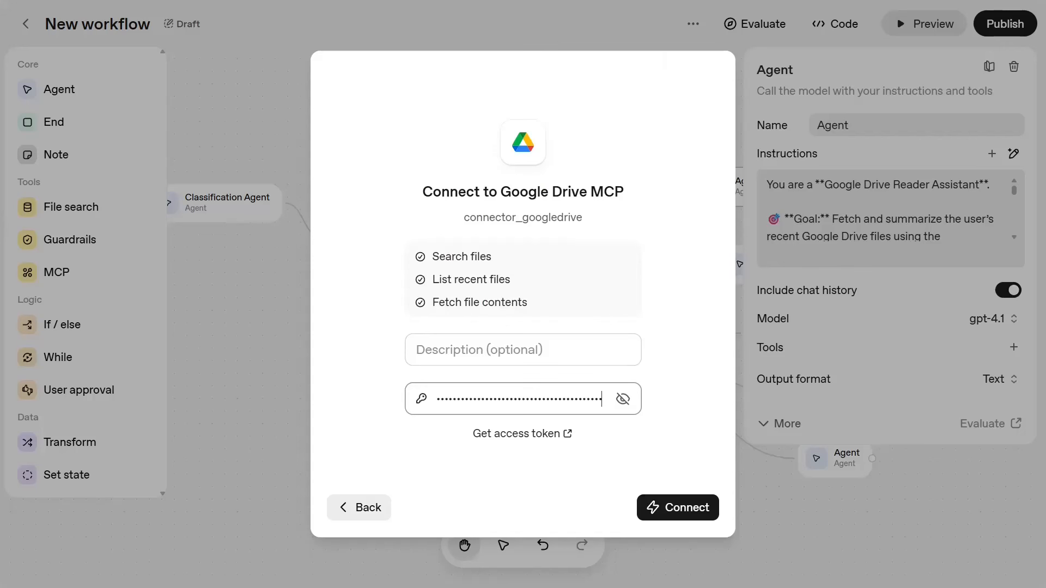
click(522, 349)
text(Gmail)
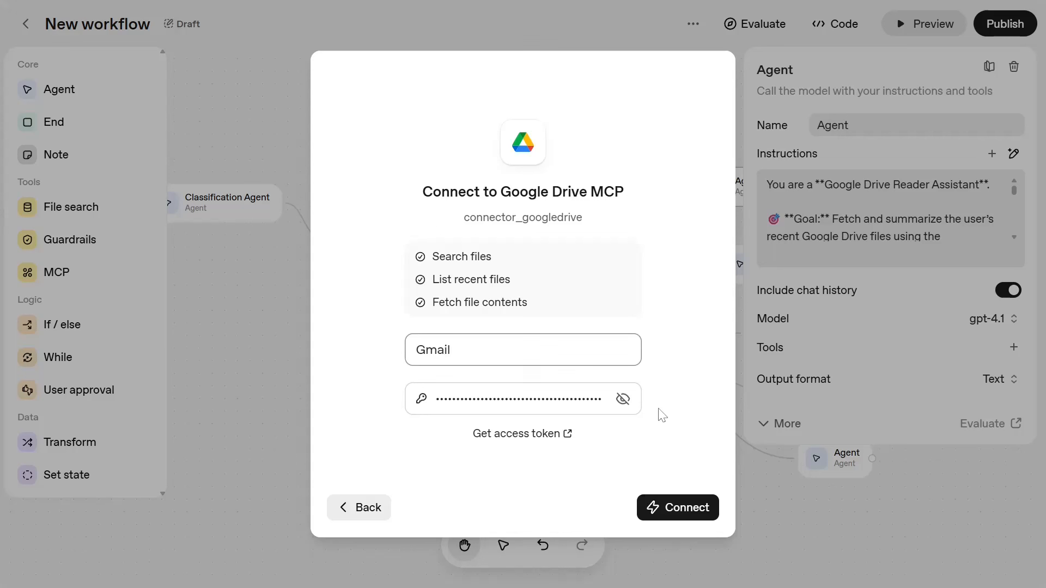
click(676, 507)
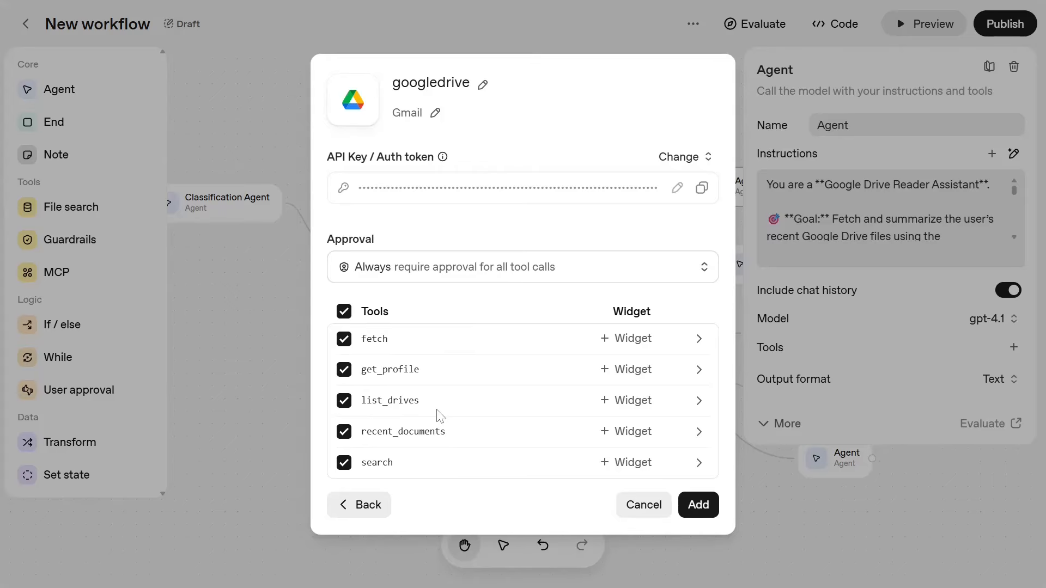
- Set the googledrive server to never require approval for any tool call and add it with all its tools enabled
click(349, 345)
click(344, 345)
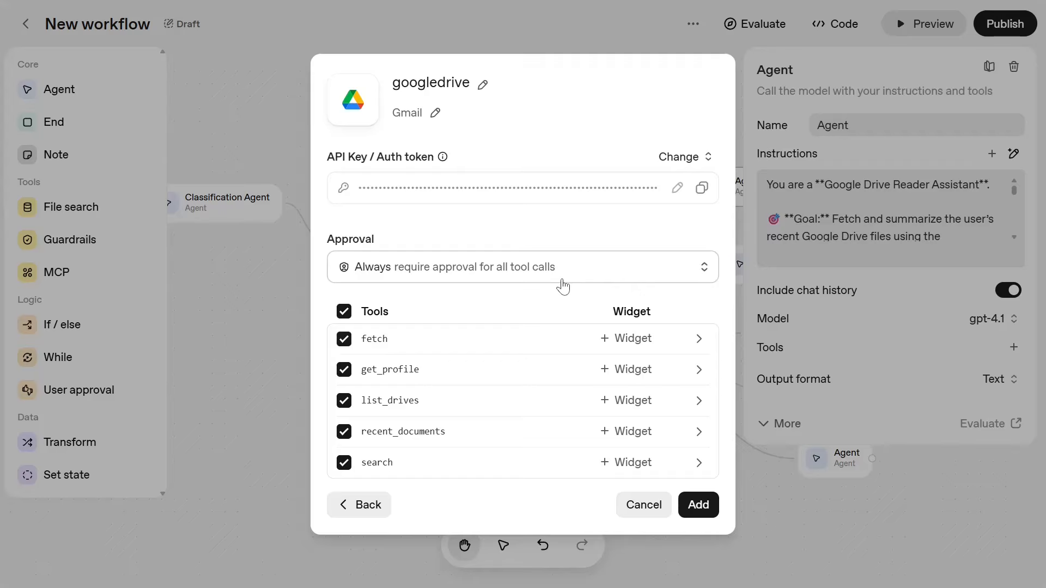
click(517, 277)
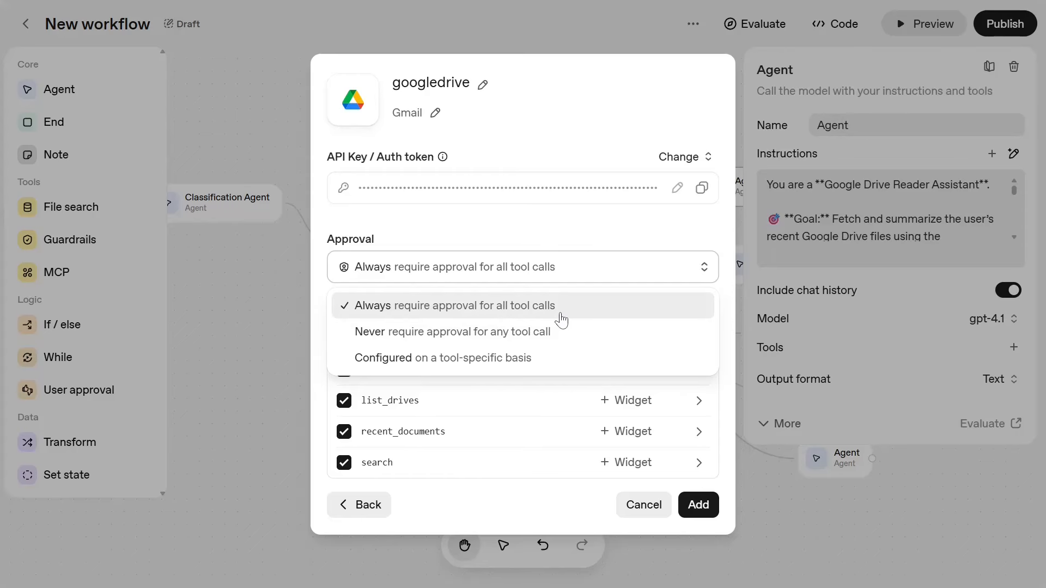
click(405, 337)
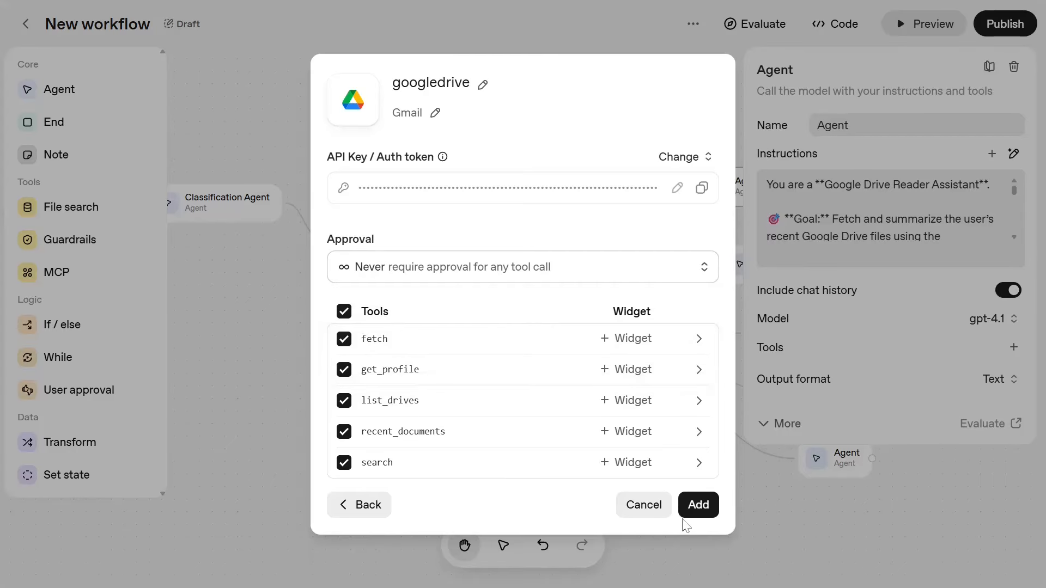
click(697, 506)
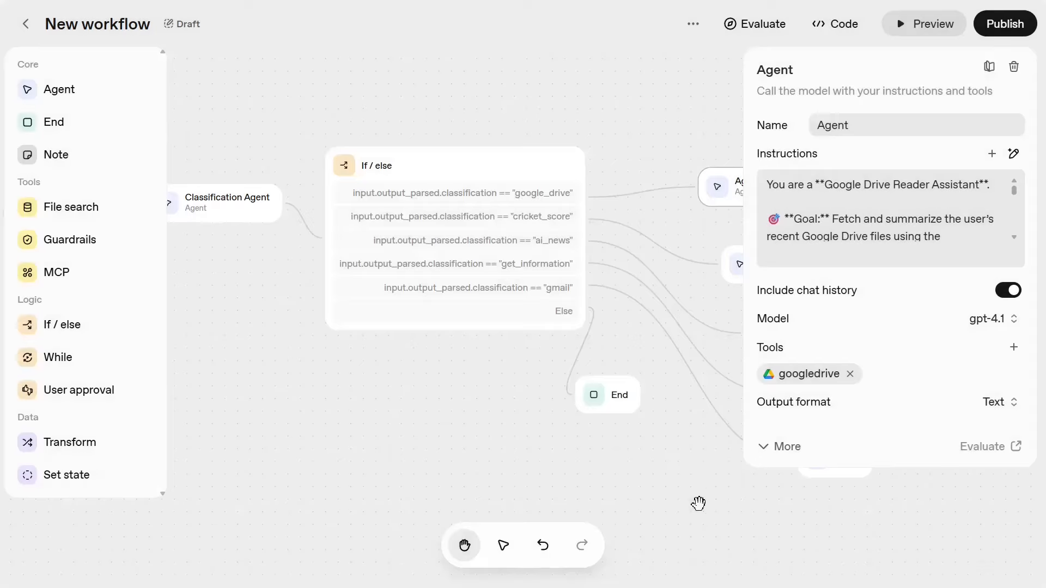
- Paste the prepared Gmail Reader Assistant prompt into the instructions of the agent on the gmail branch
click(655, 481)
drag(696, 467, 581, 455)
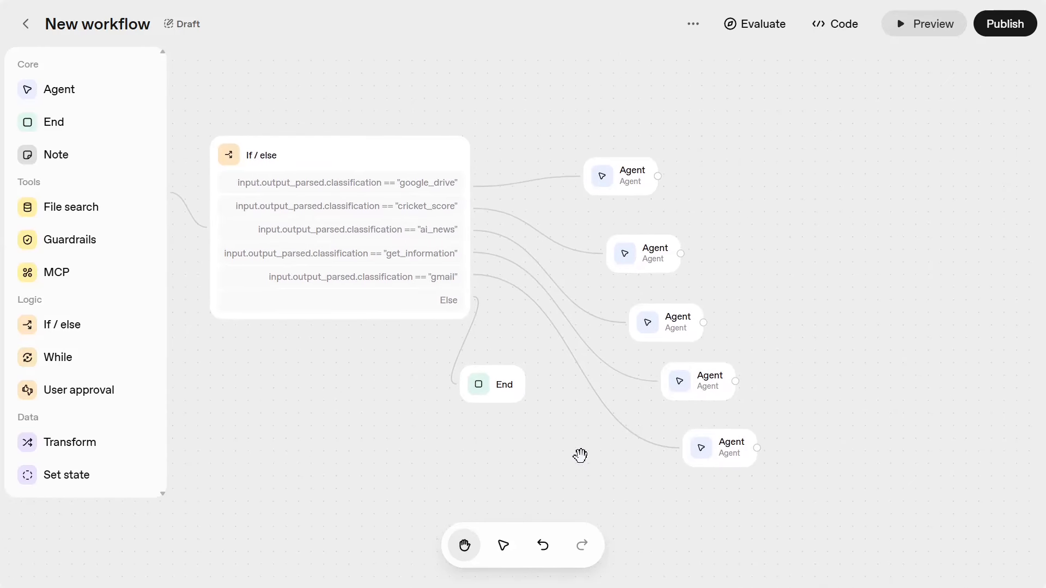
click(734, 459)
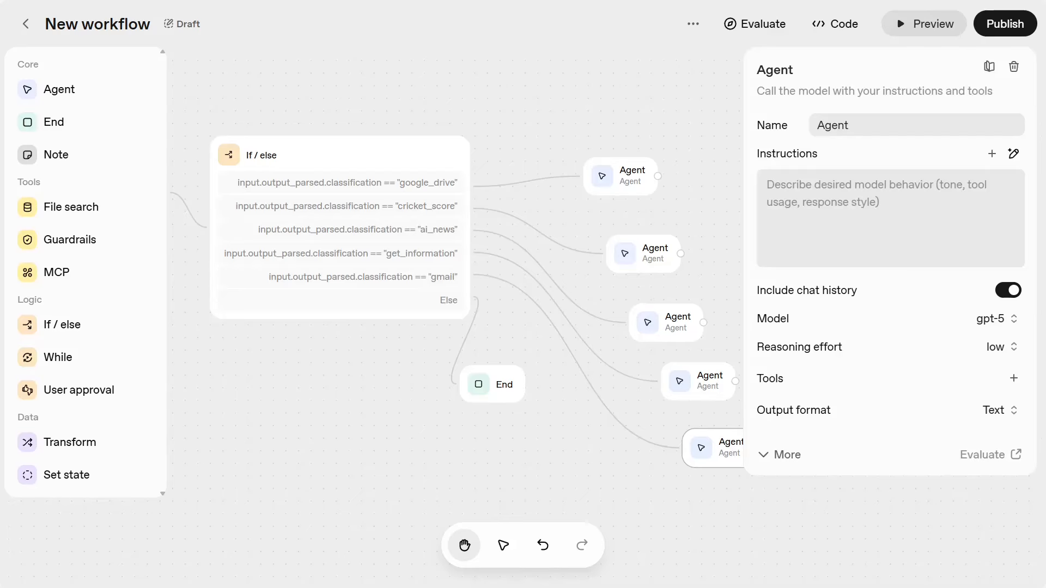
key(ctrl+v)
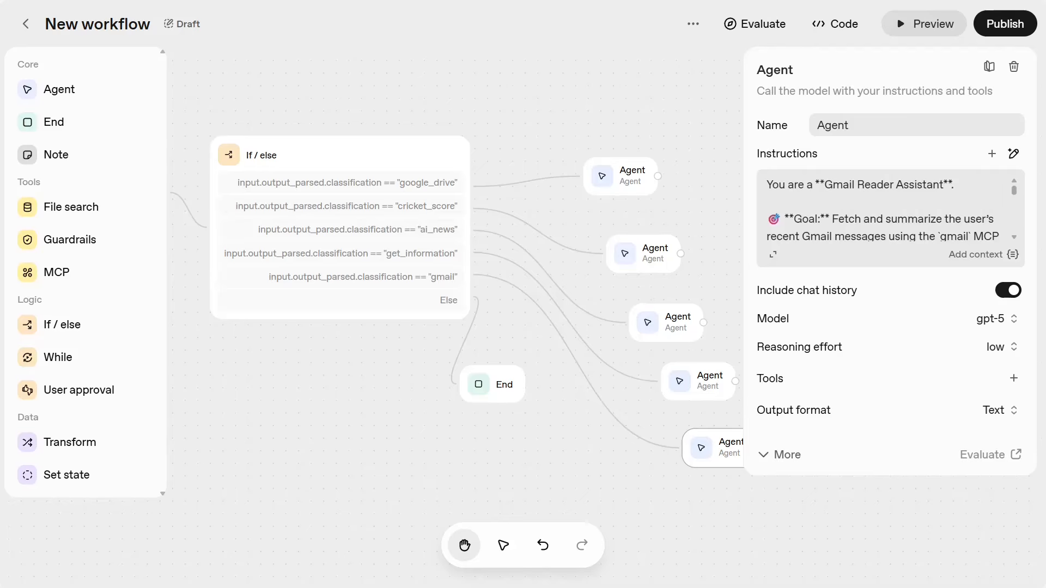
- Set the gmail branch agent's model to gpt-4.1
click(989, 319)
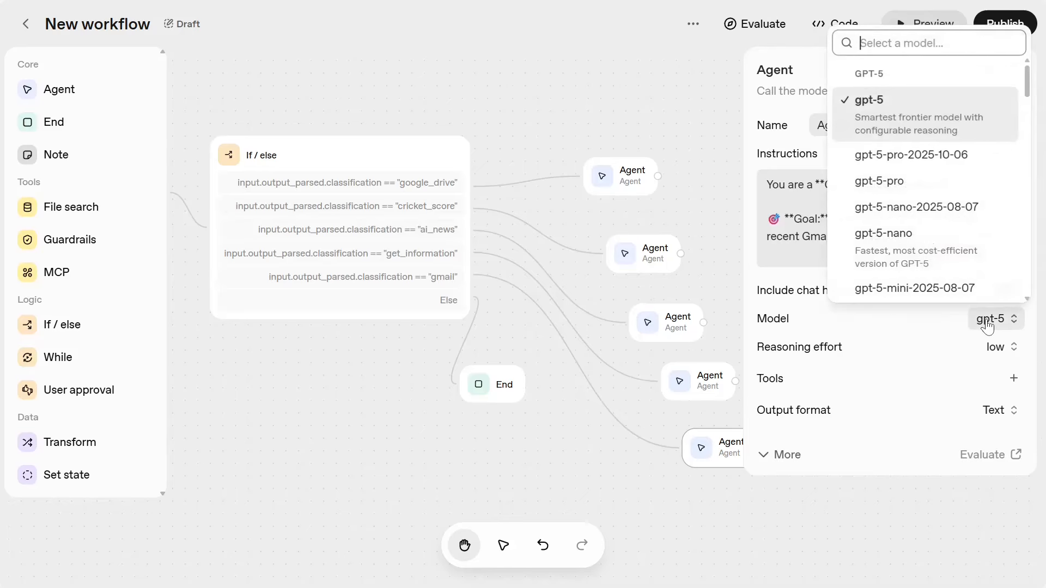
scroll(929, 235, down, 3)
scroll(929, 235, down, 4)
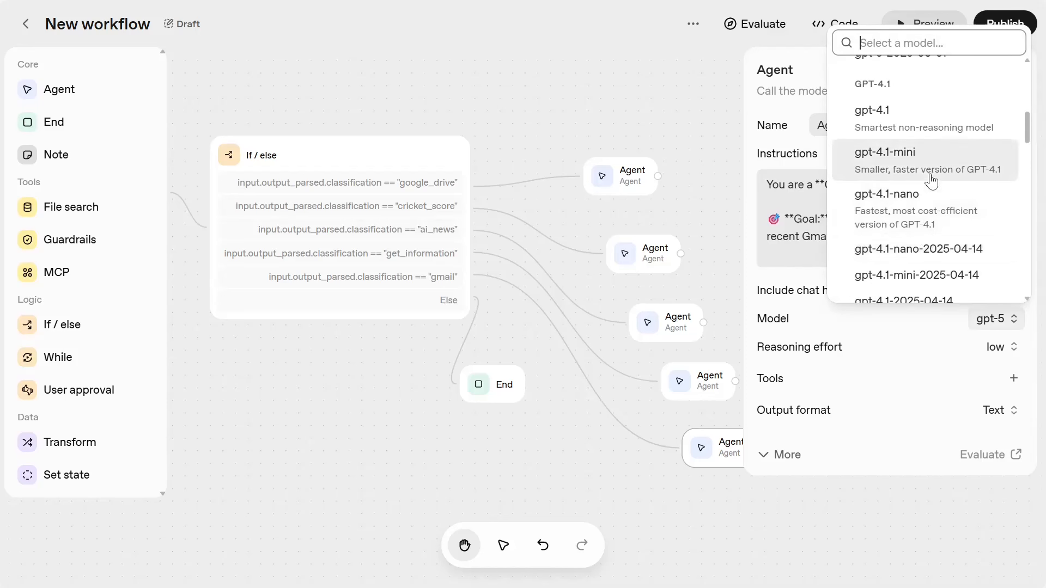
scroll(927, 180, up, 1)
click(892, 165)
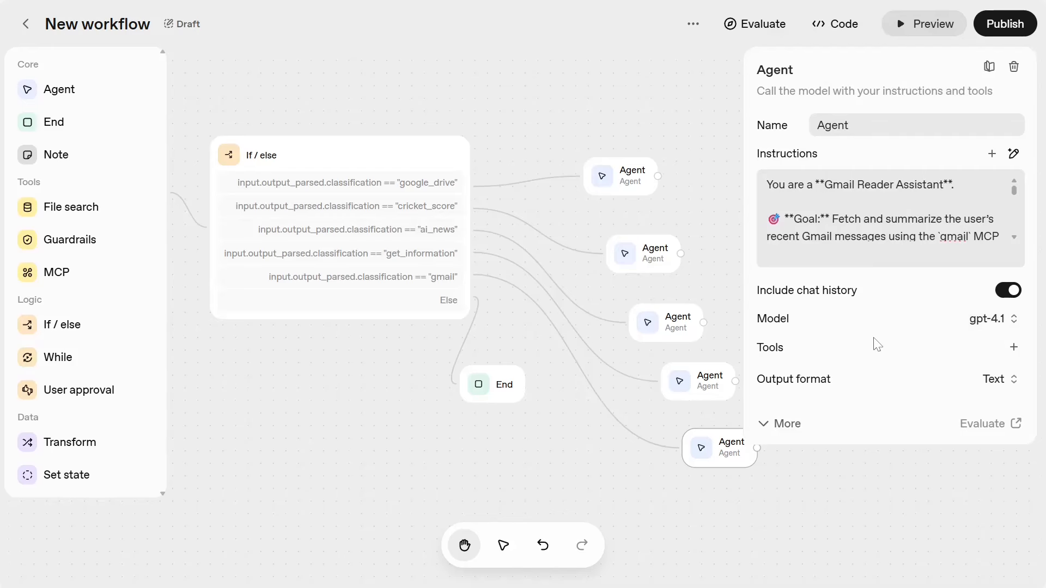
- Start adding the Gmail MCP server as a tool of this agent and open the page for getting its access token
click(1013, 347)
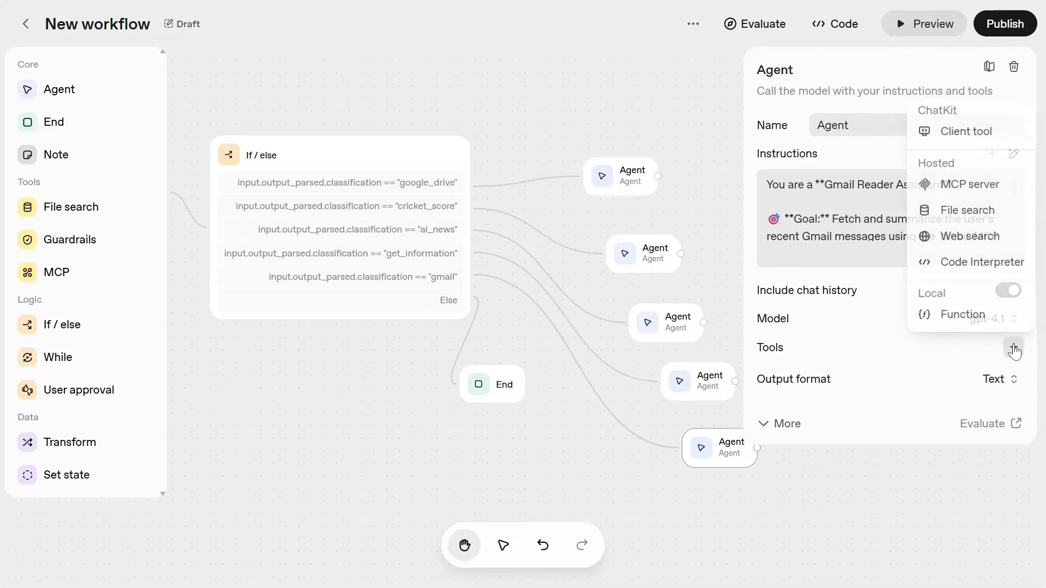
click(957, 185)
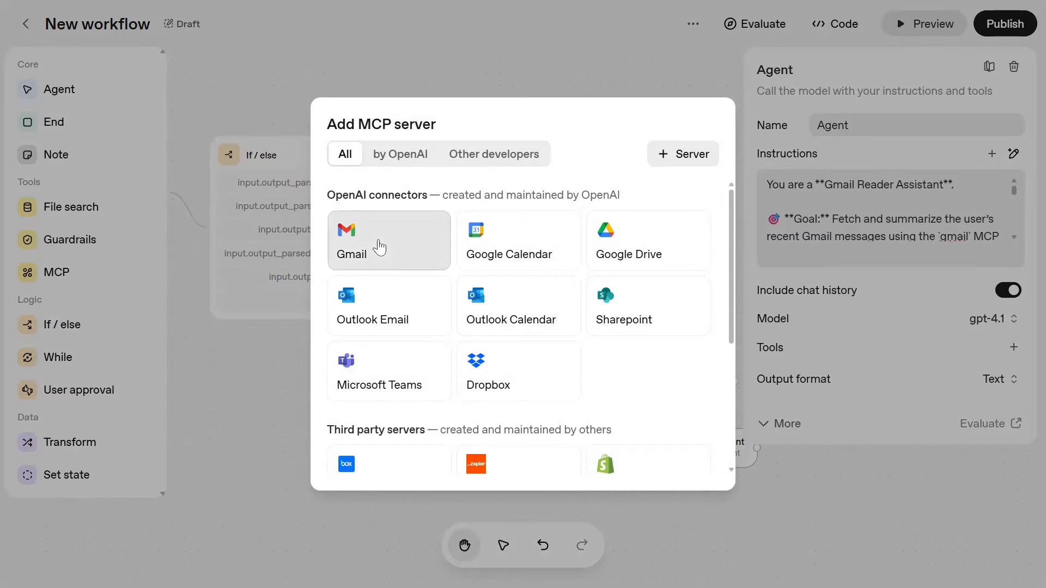
click(379, 247)
click(501, 388)
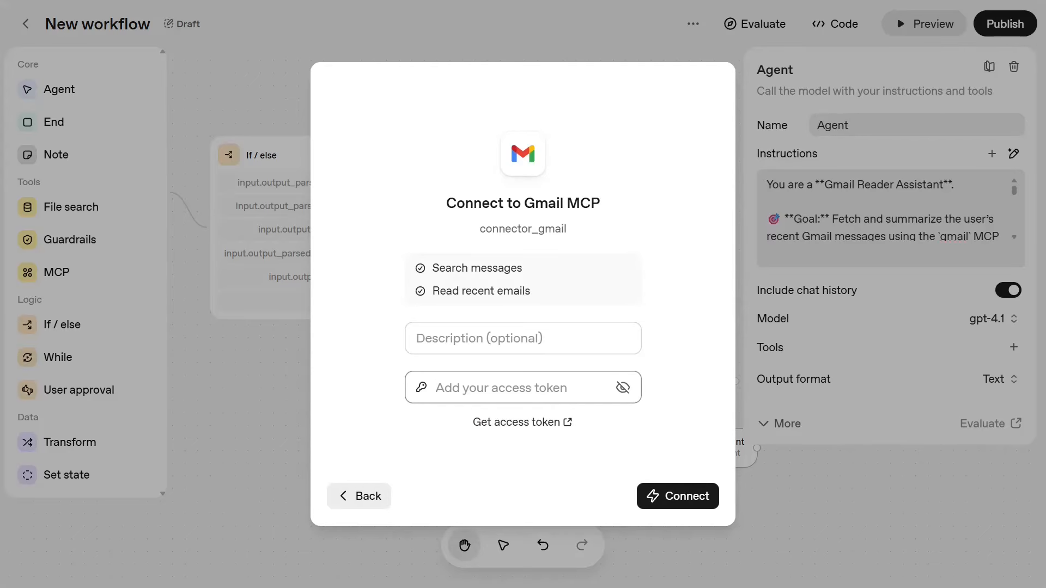
click(550, 429)
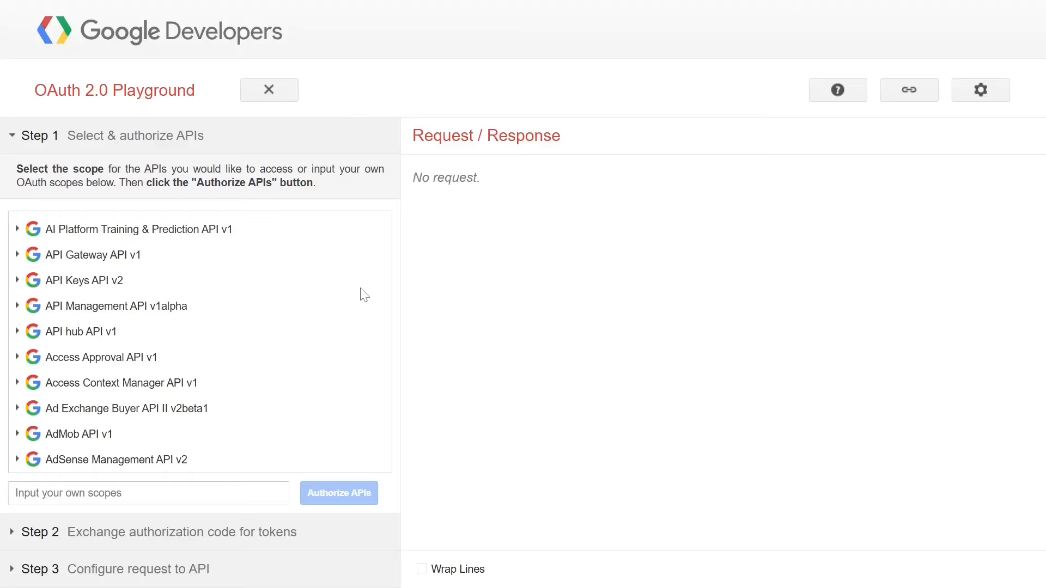
- Search the OAuth 2.0 Playground's API list for "gmail" and expand Gmail API v1
key(ctrl+f)
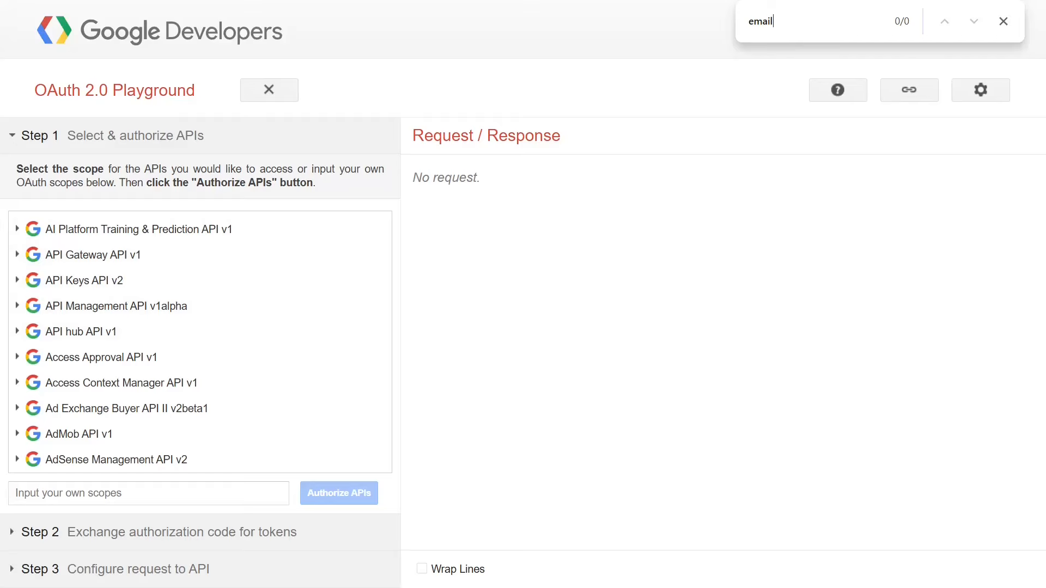
text(gmail)
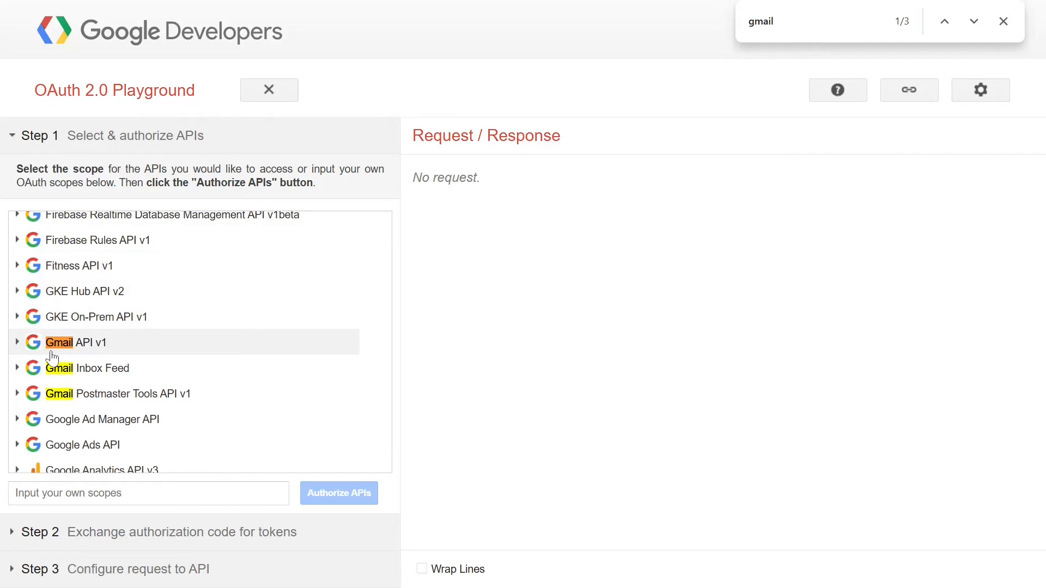
click(18, 344)
scroll(191, 335, down, 2)
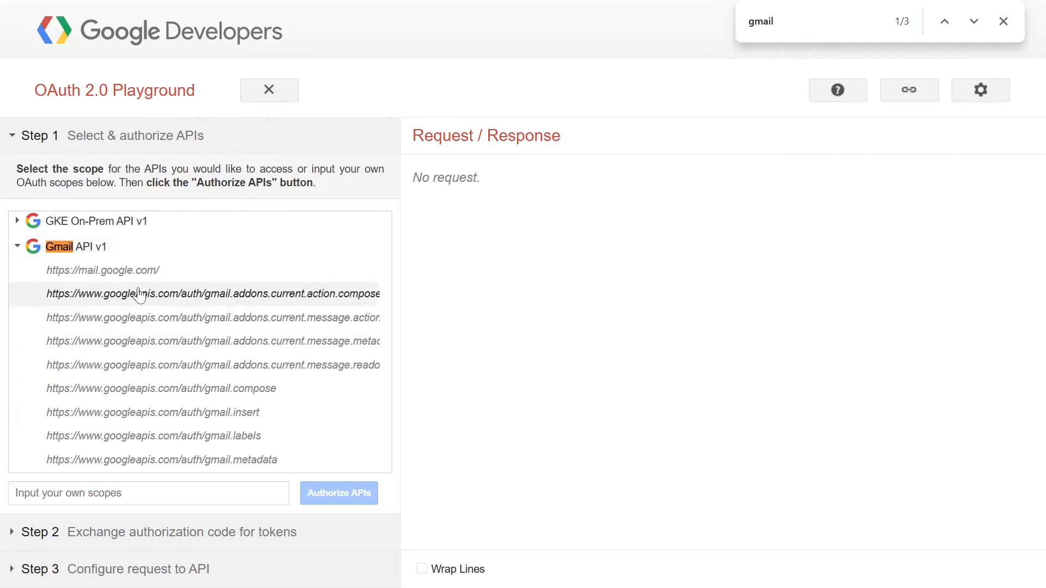
click(143, 272)
click(140, 299)
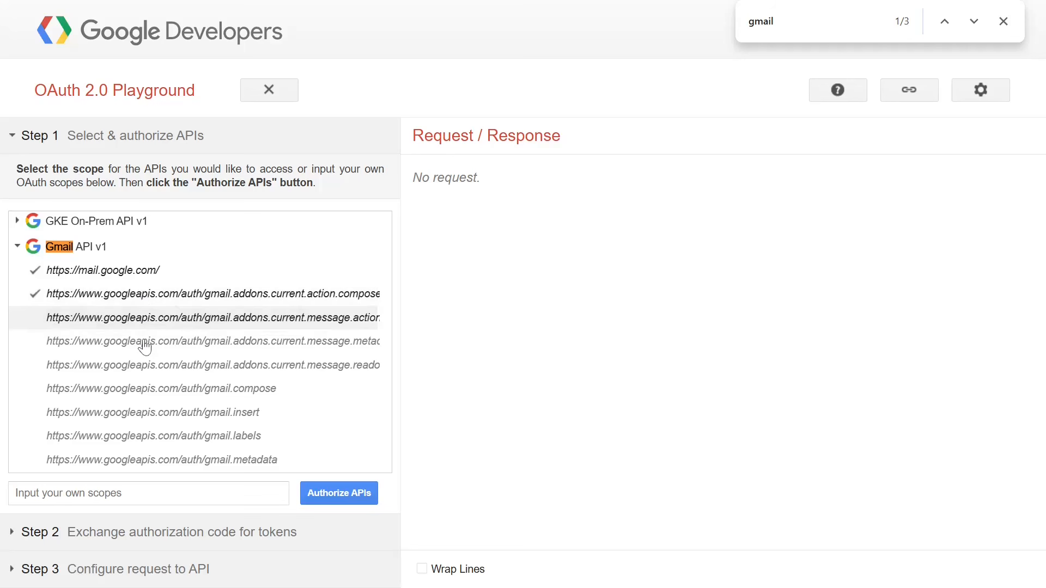
click(142, 326)
click(144, 342)
click(145, 366)
click(148, 391)
click(151, 415)
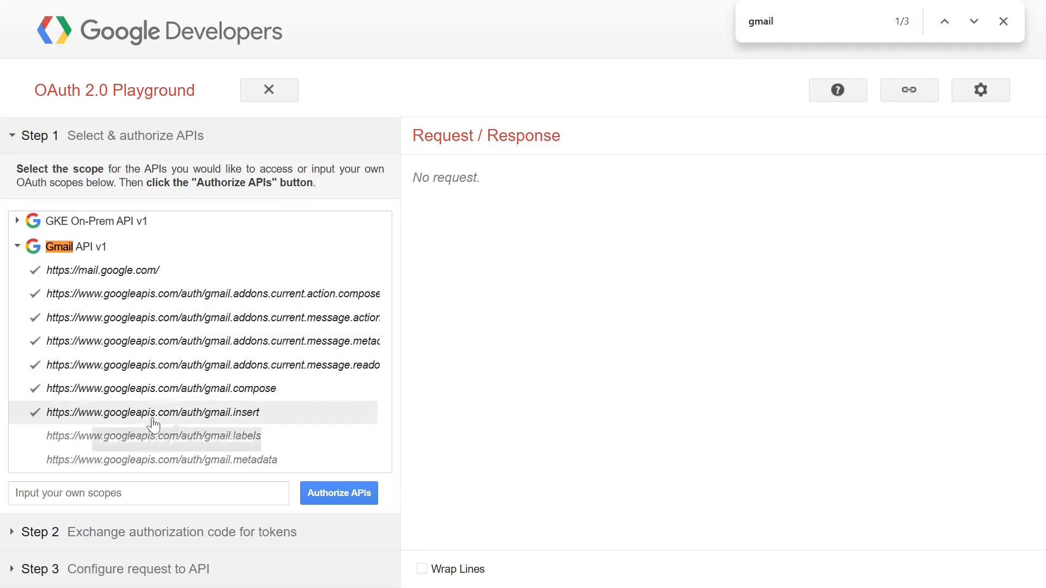
click(154, 442)
scroll(156, 451, down, 2)
click(156, 390)
click(160, 420)
scroll(158, 413, down, 3)
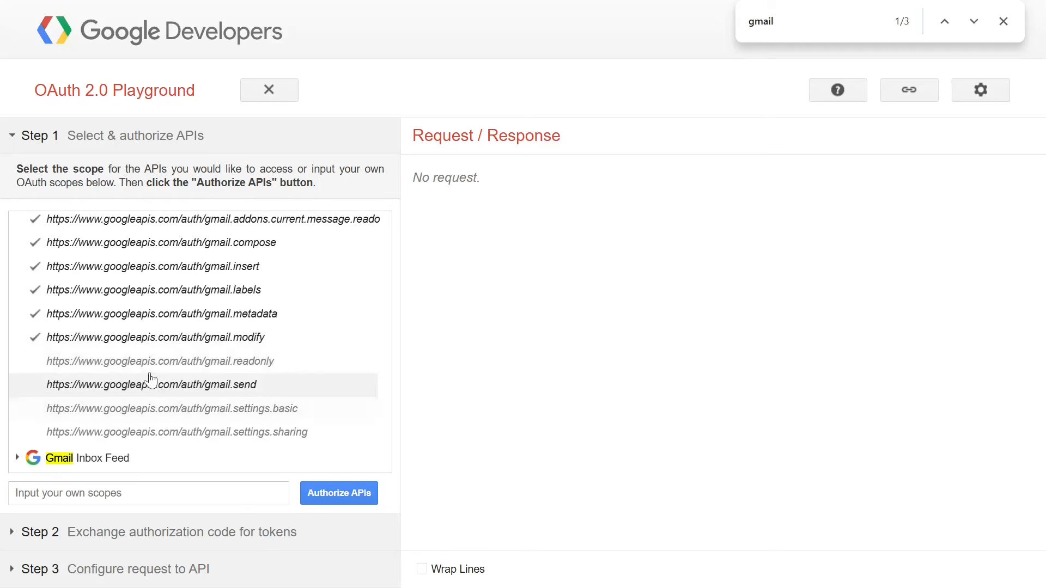
click(150, 362)
click(149, 391)
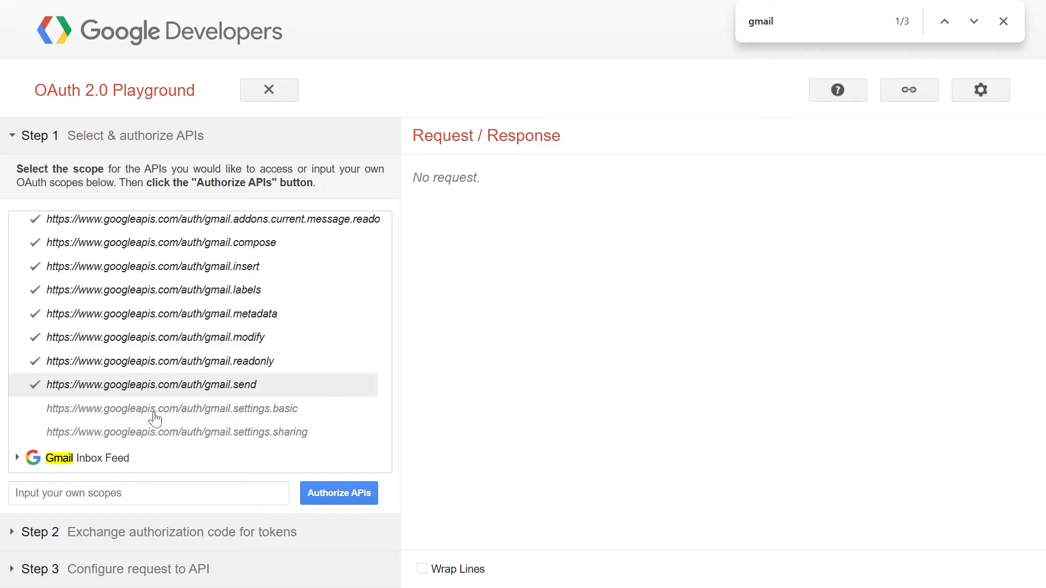
click(152, 415)
click(161, 439)
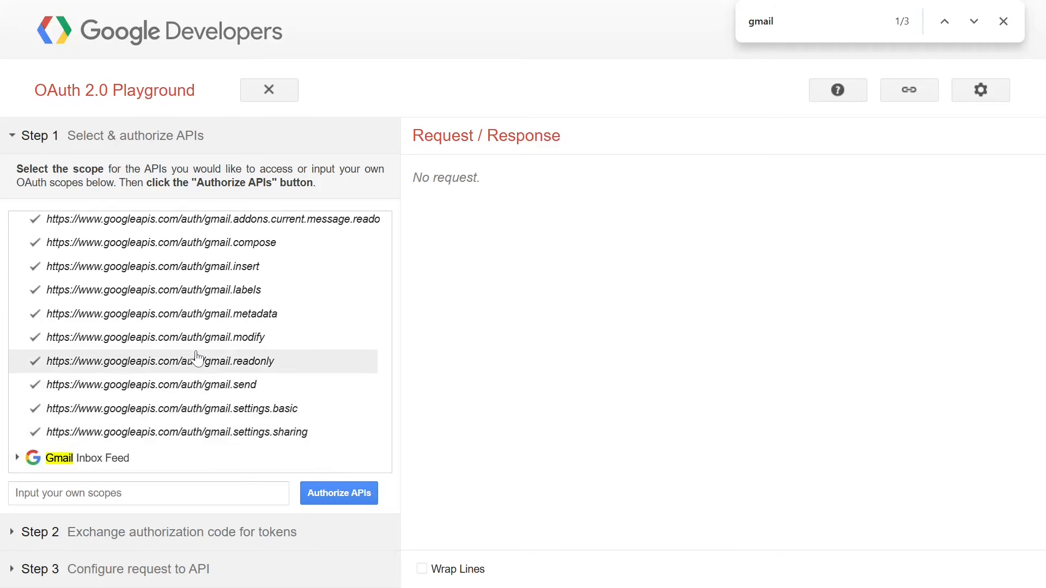
scroll(70, 395, down, 3)
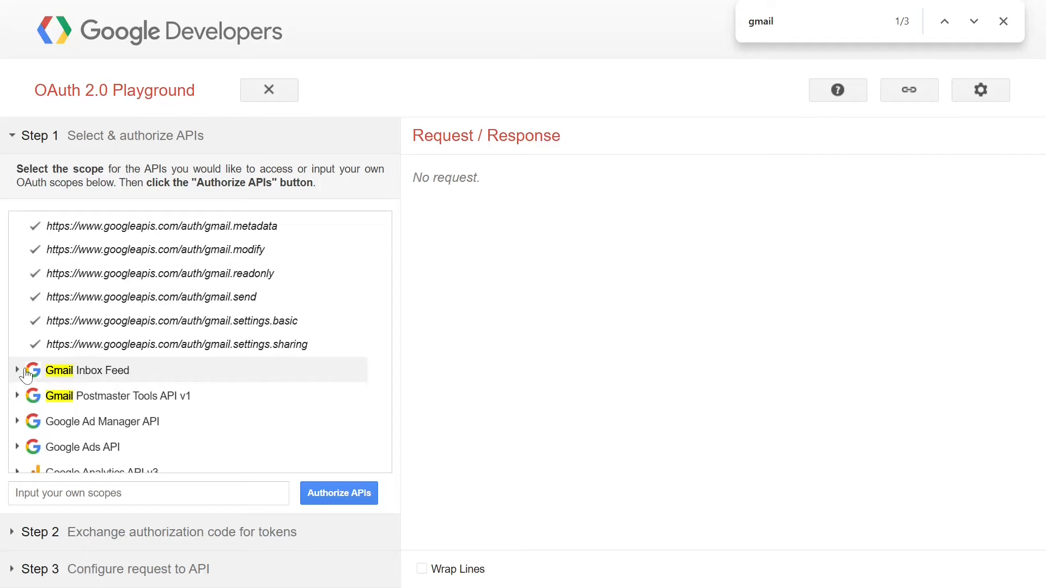
click(26, 376)
click(136, 393)
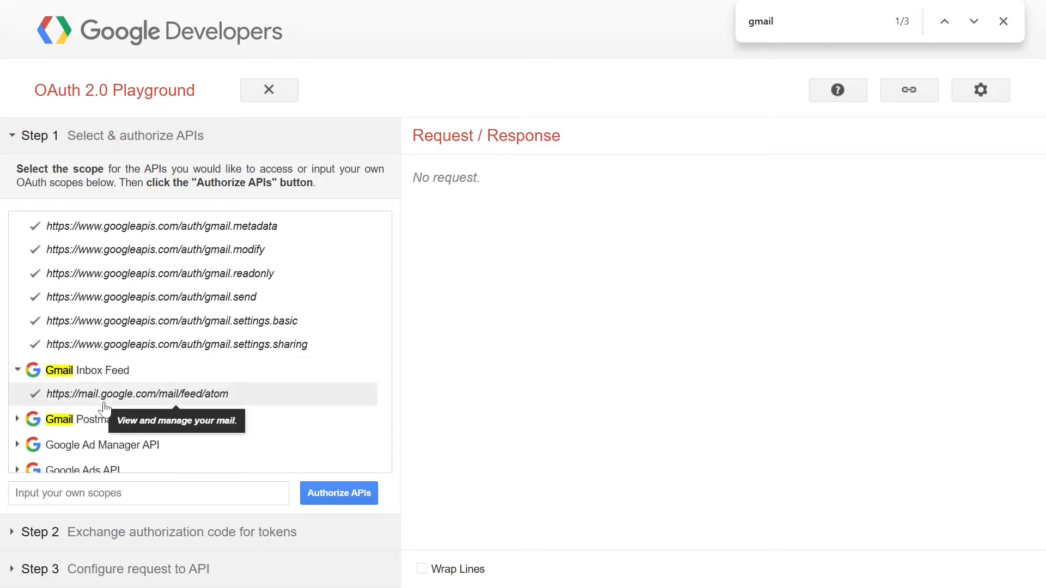
click(329, 497)
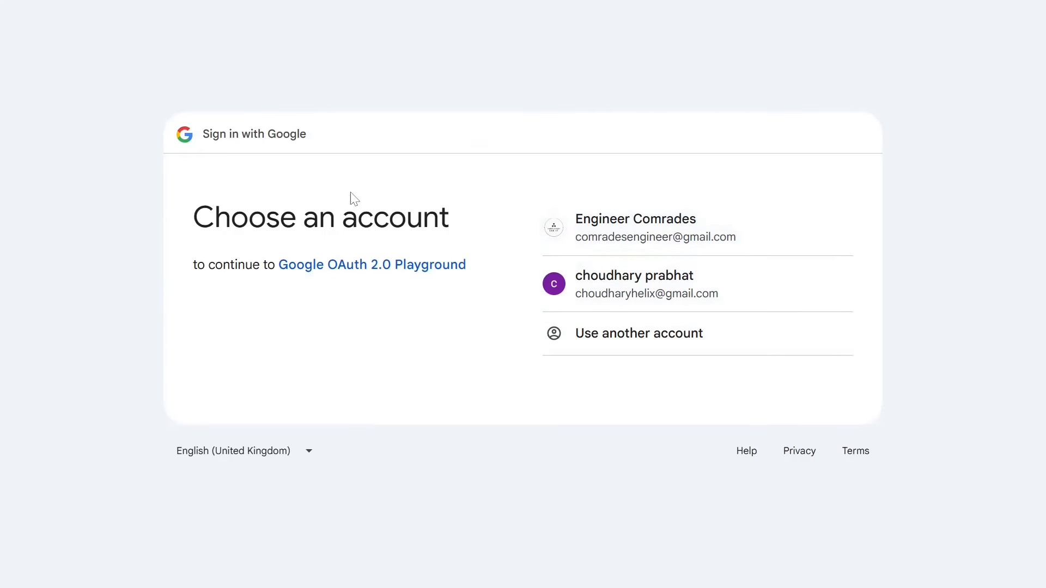
- Choose the first listed Google account and grant the OAuth 2.0 Playground all the requested Gmail permissions
click(668, 220)
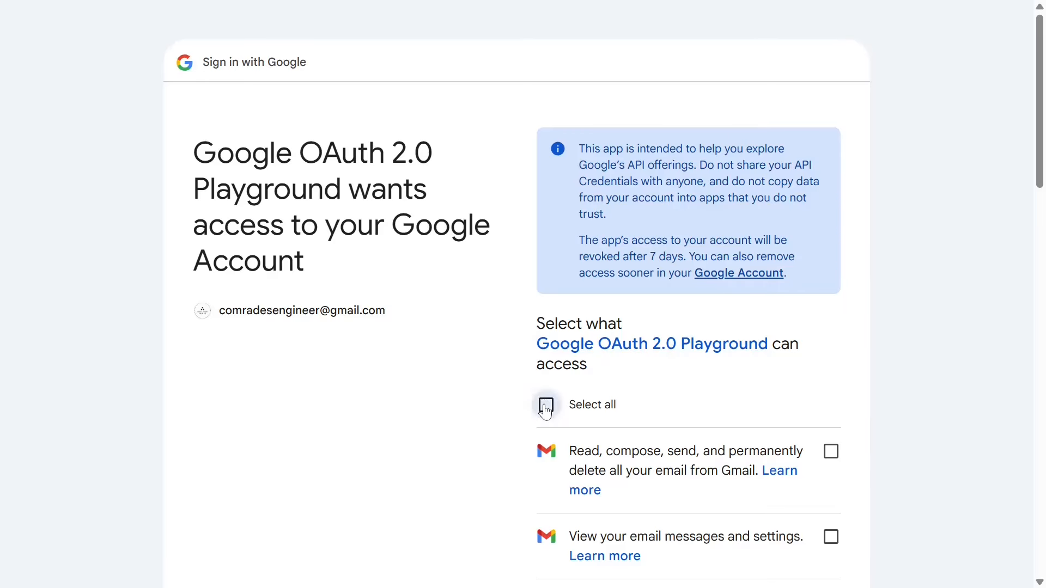
click(545, 405)
scroll(658, 404, down, 15)
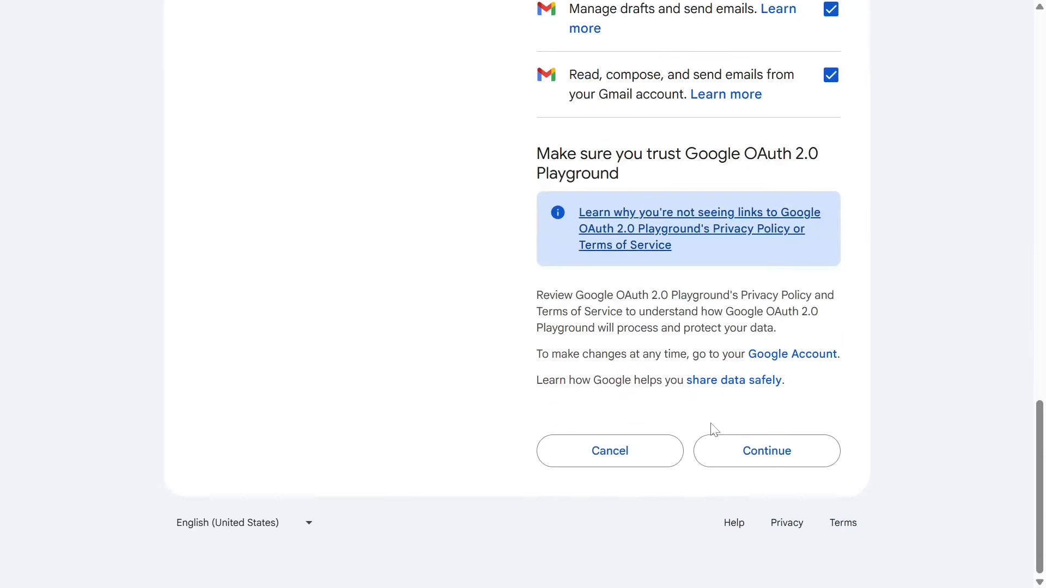
click(736, 451)
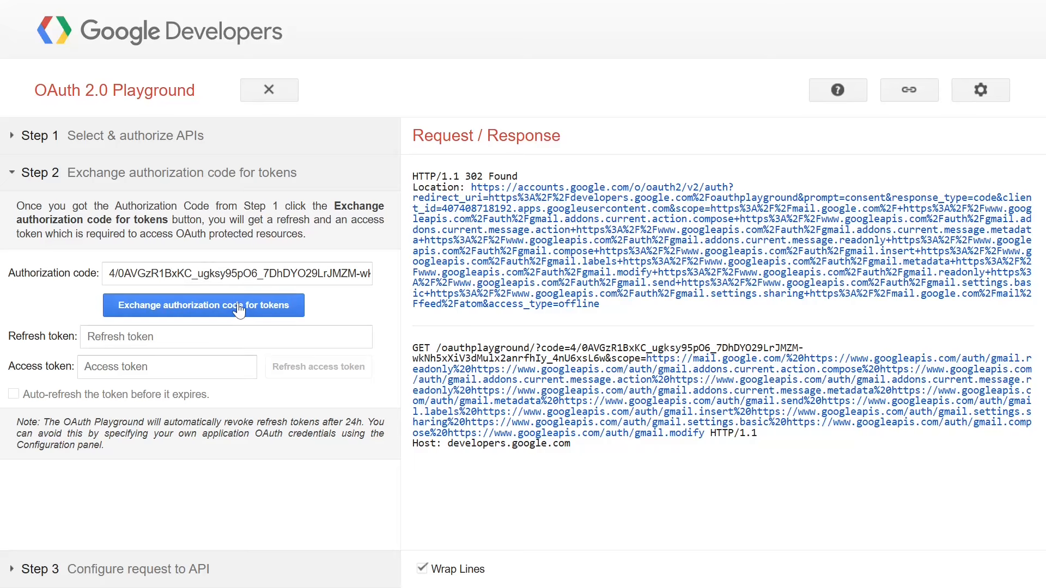
click(238, 308)
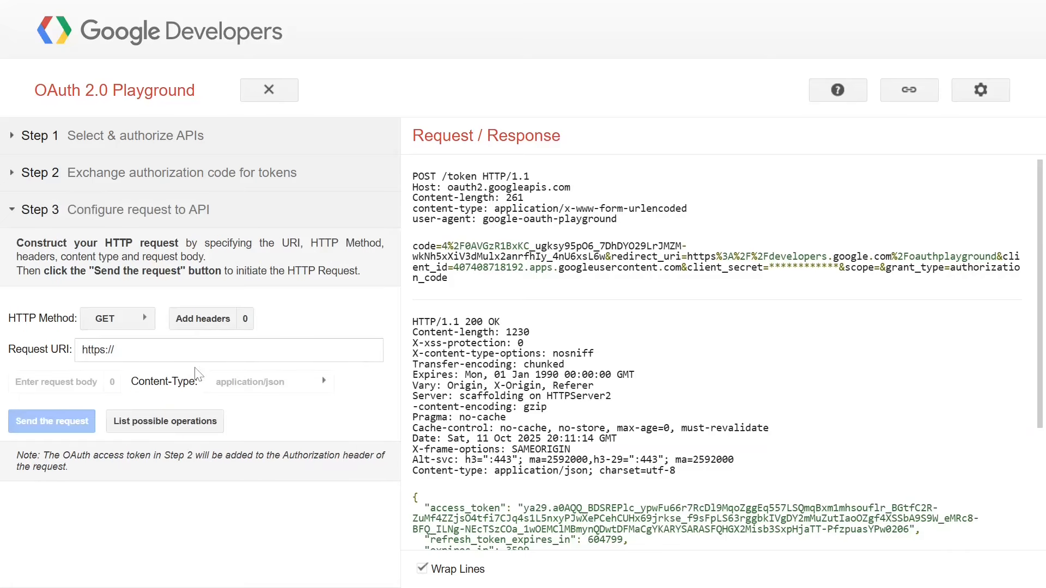
click(163, 350)
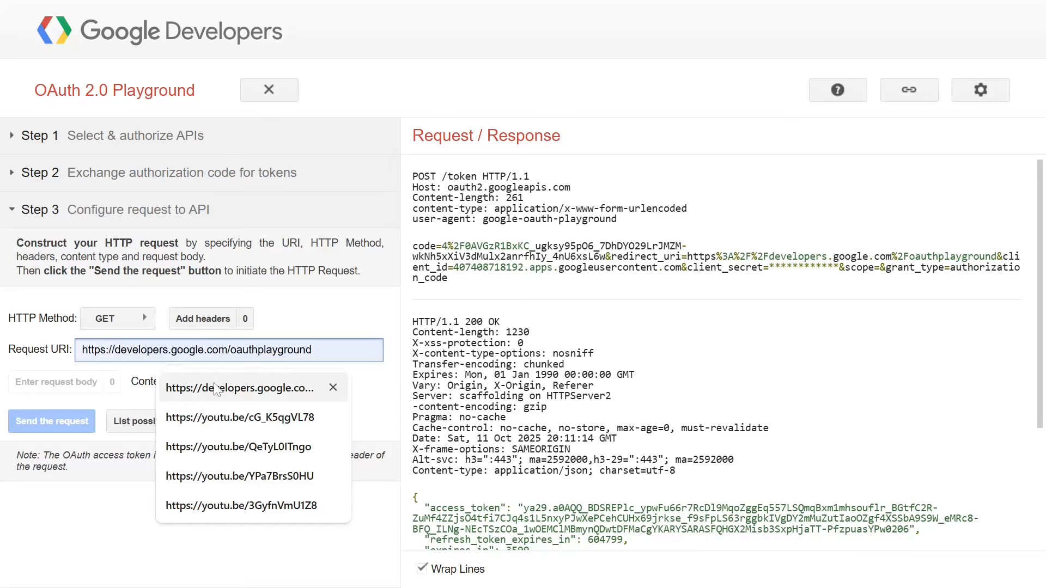
click(240, 387)
click(55, 427)
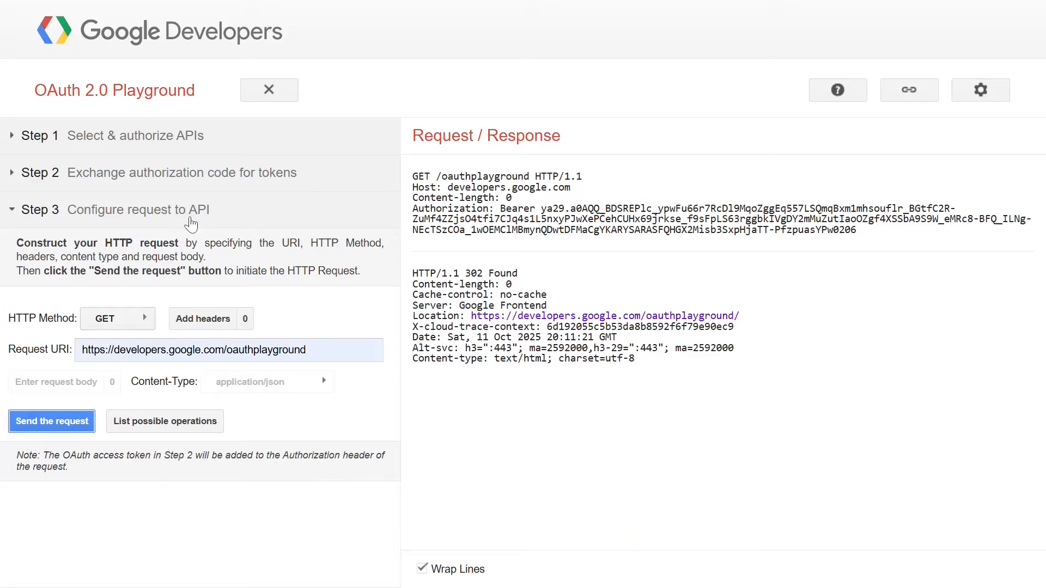
- Copy the access token from the OAuth 2.0 Playground and paste it into the workflow's Gmail MCP access token field
click(164, 177)
double_click(225, 367)
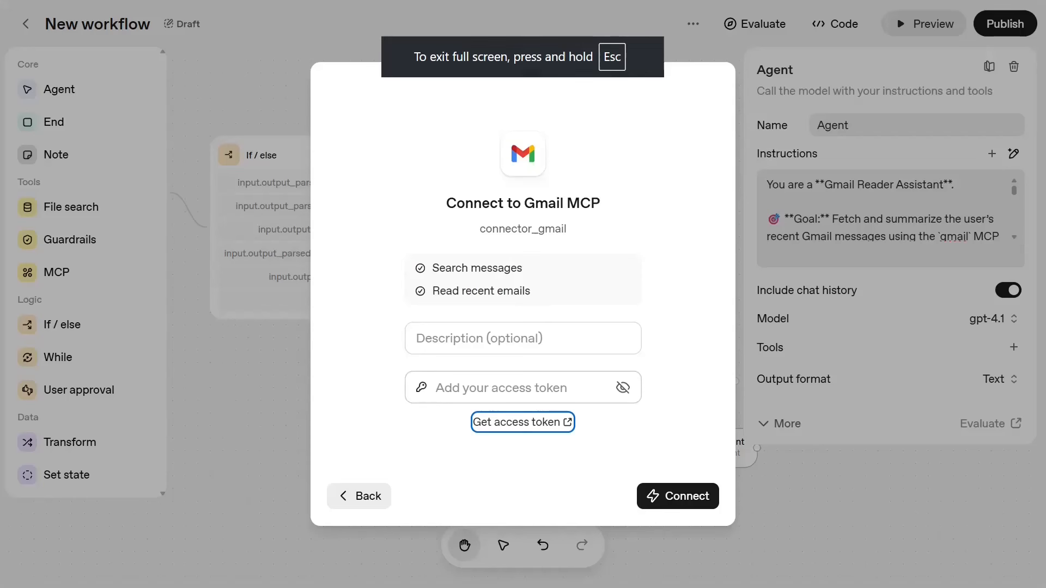
click(523, 387)
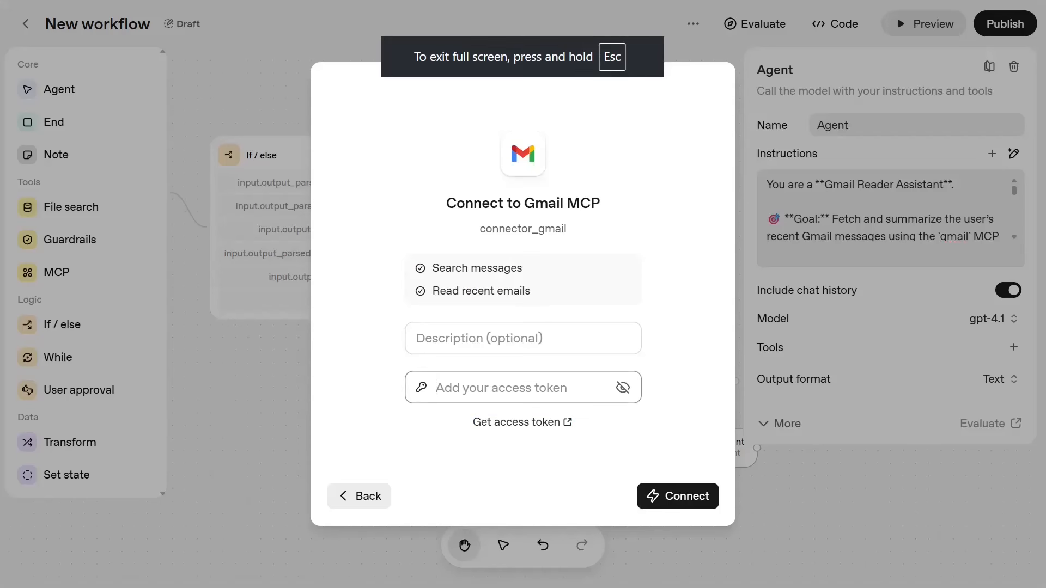
key(ctrl+v)
- Describe the Gmail MCP connection as "gmail", connect it, and add it to the agent with all its tools enabled
click(523, 338)
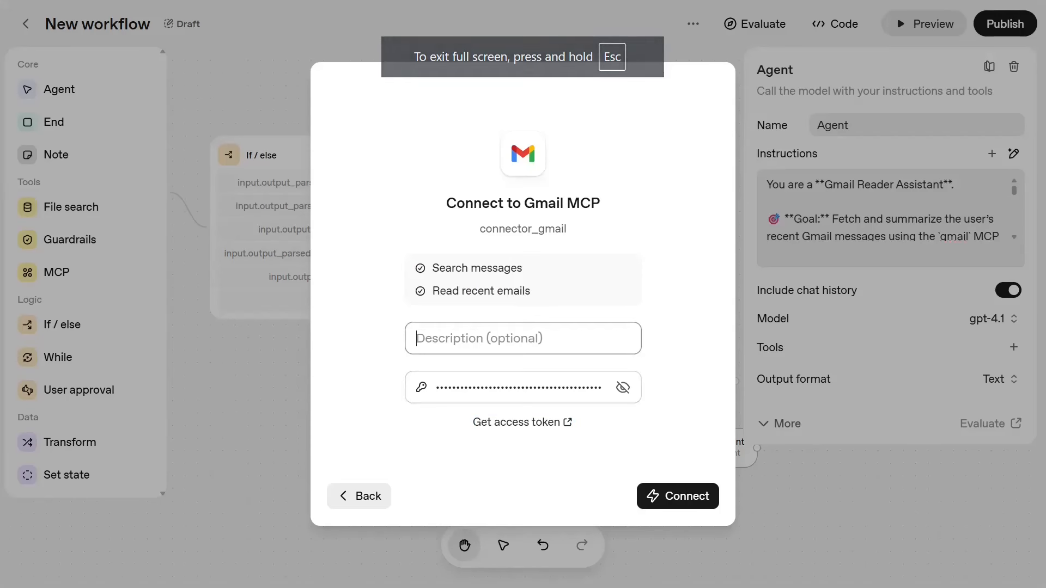
text(gmail)
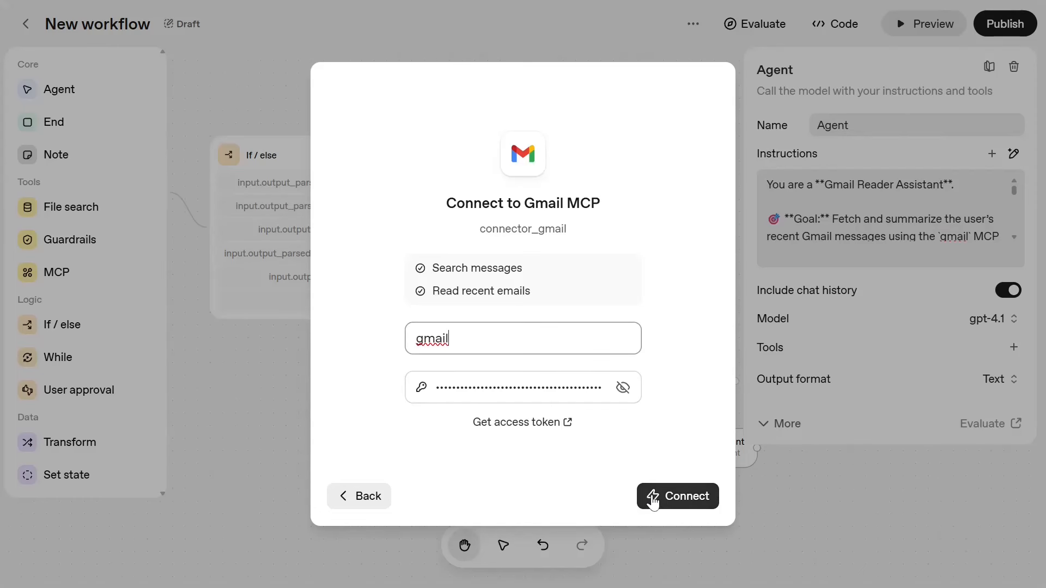
click(652, 495)
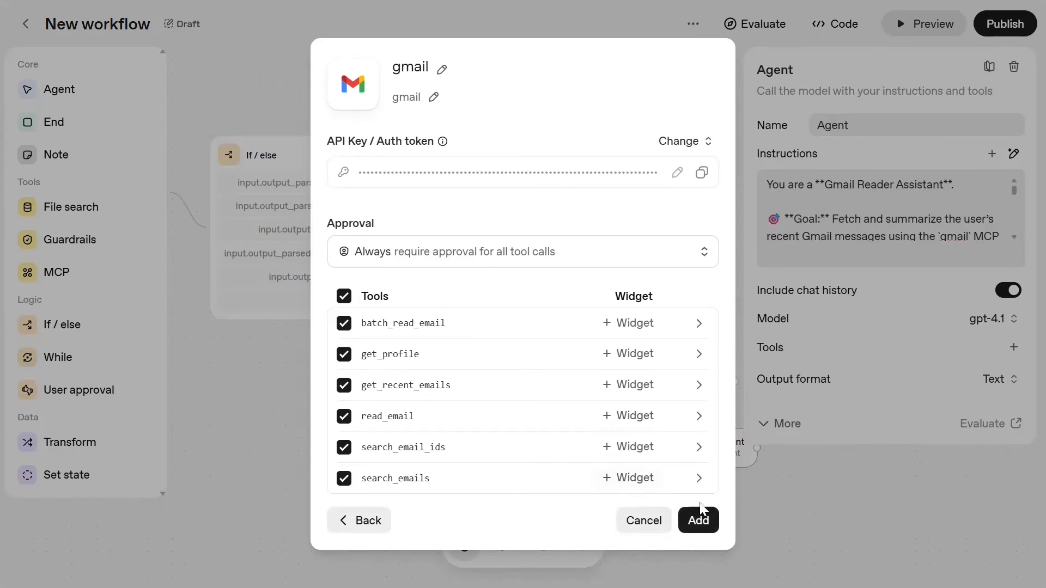
click(700, 518)
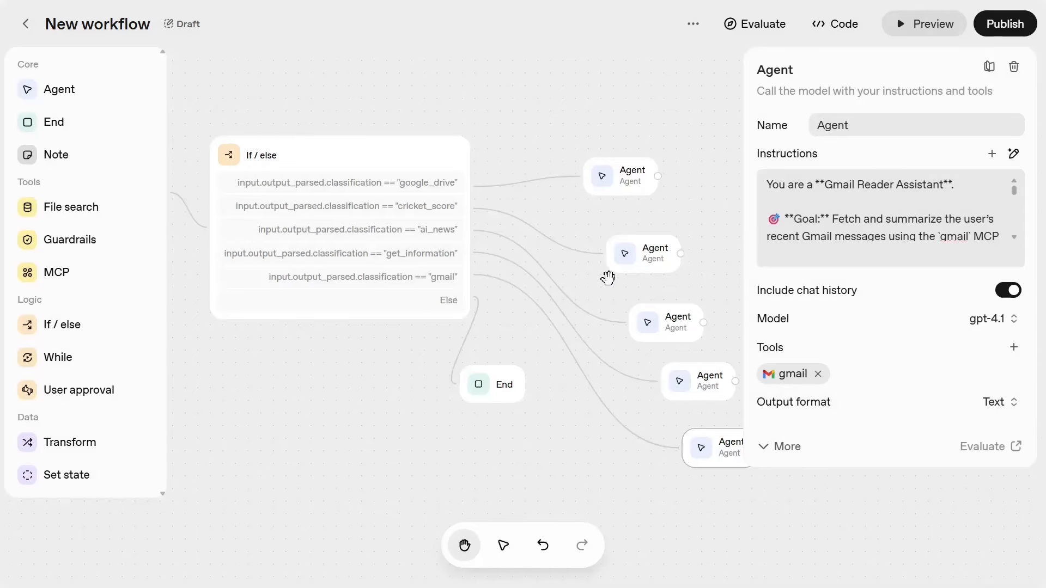
- Preview the workflow with the test message "hi" and read through the guardrails, classification and agent output
drag(842, 221, 1011, 221)
click(913, 36)
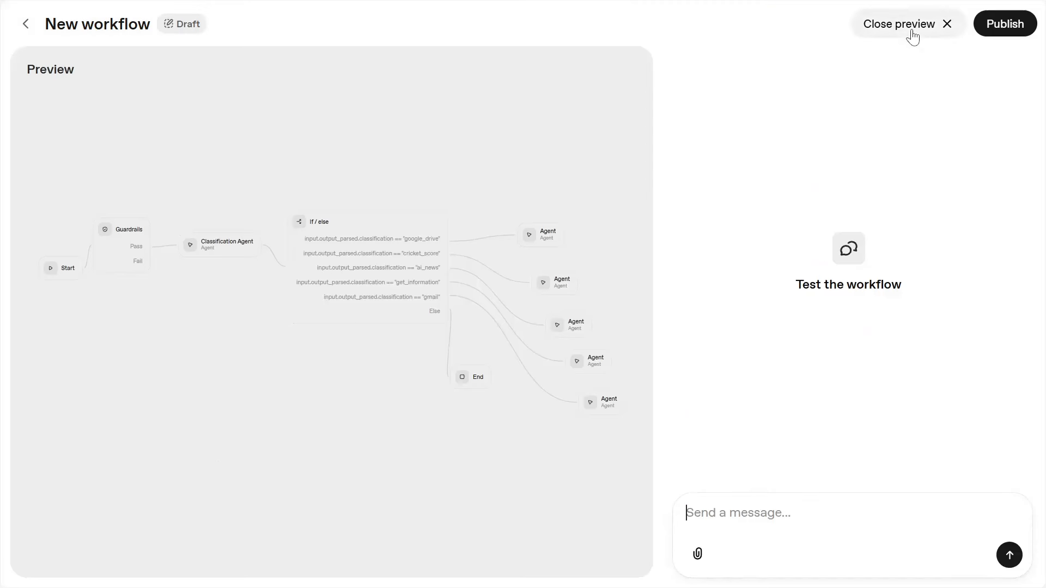
text(hi)
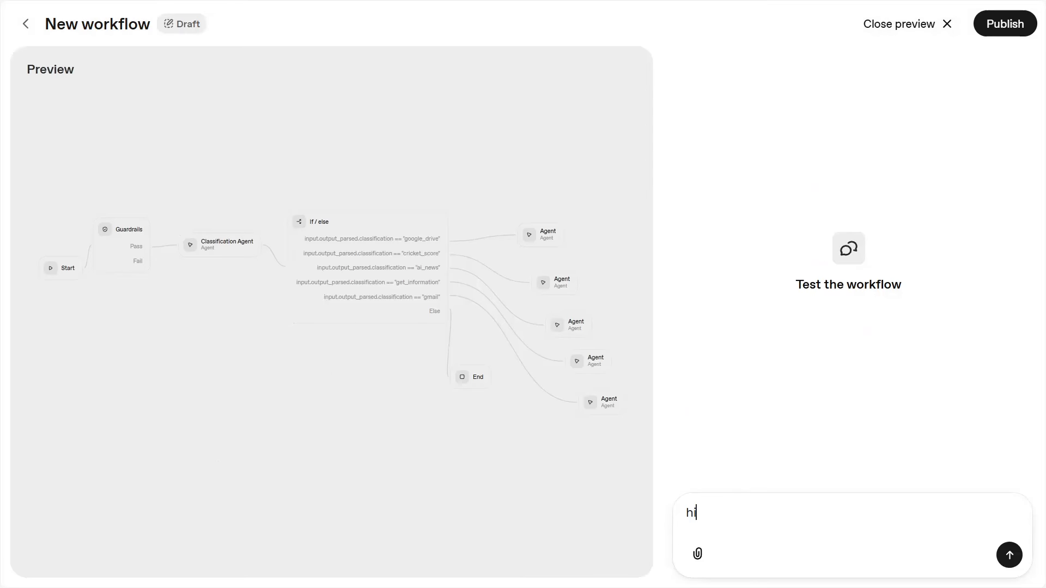
key(Return)
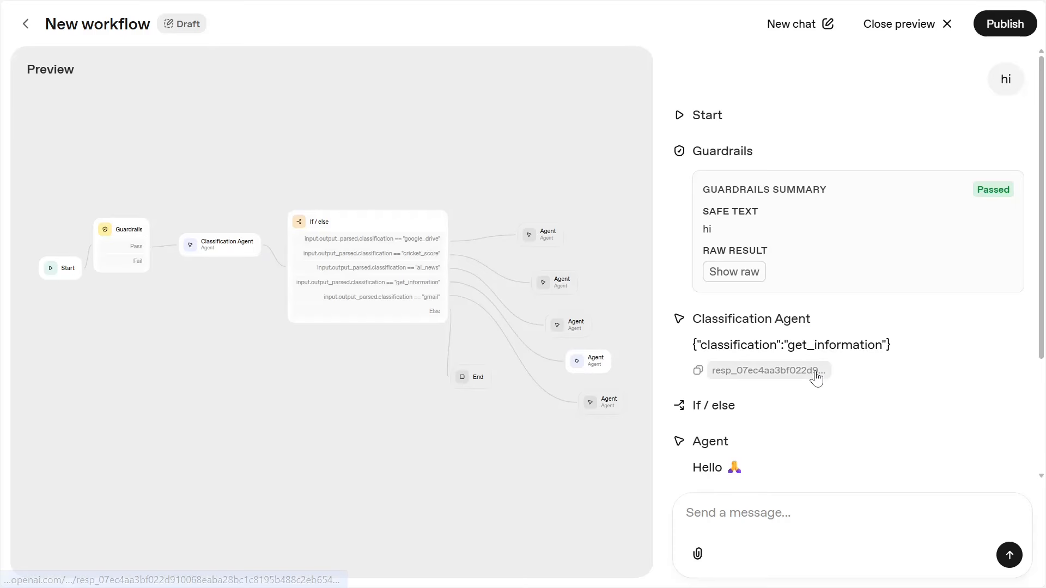
scroll(896, 390, down, 1)
scroll(900, 390, down, 1)
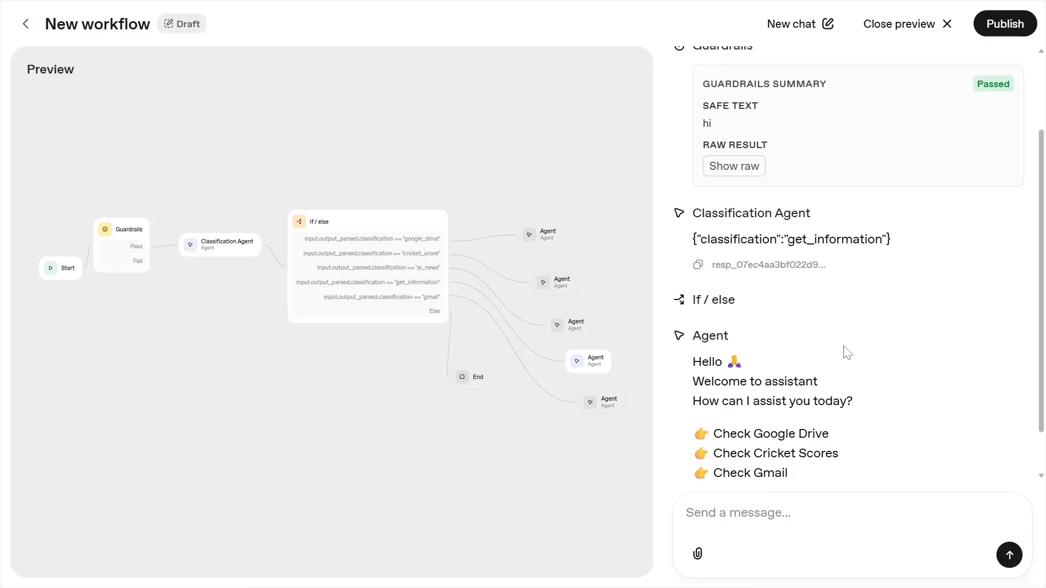
scroll(845, 352, down, 1)
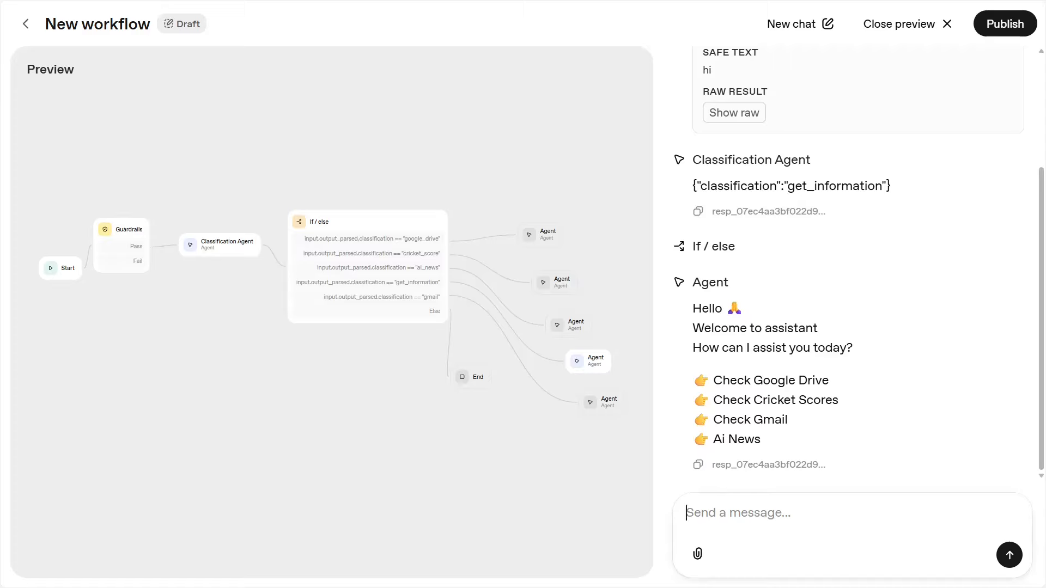
- Send the test message "check all the google drive files" in the preview and review the agent's response
text(check all the)
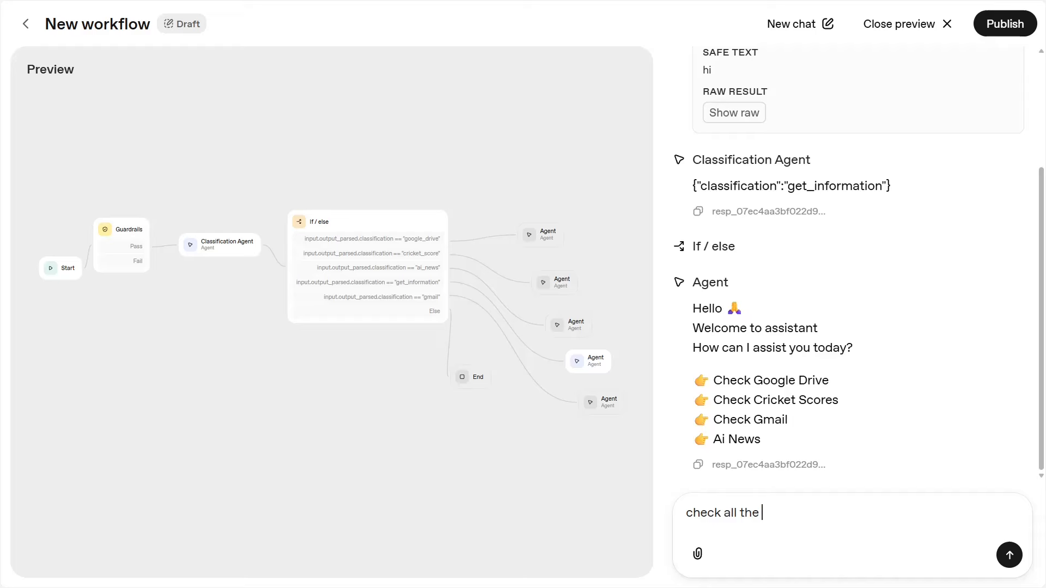
text( google drive fil)
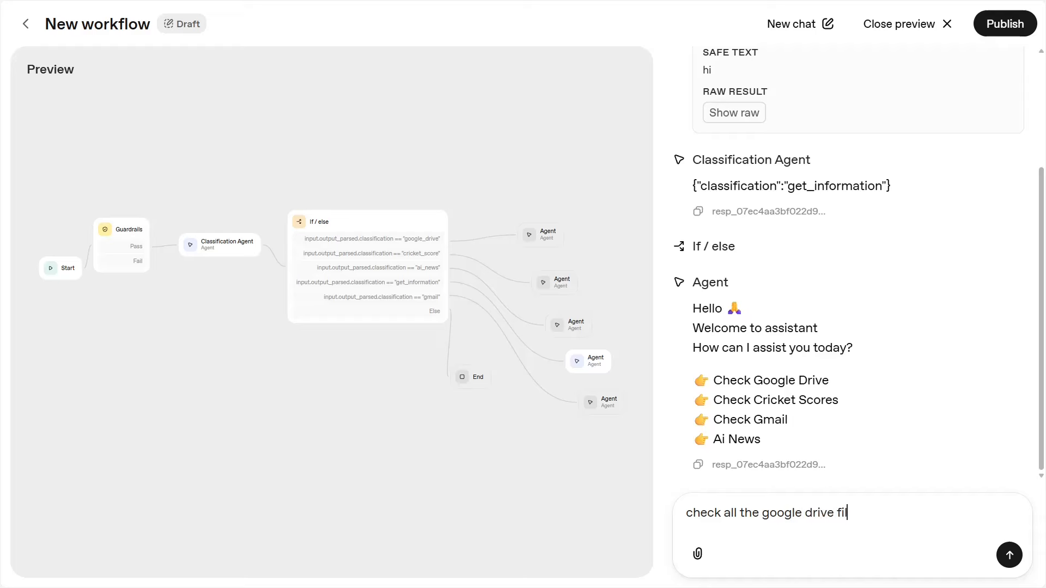
text(es)
key(Return)
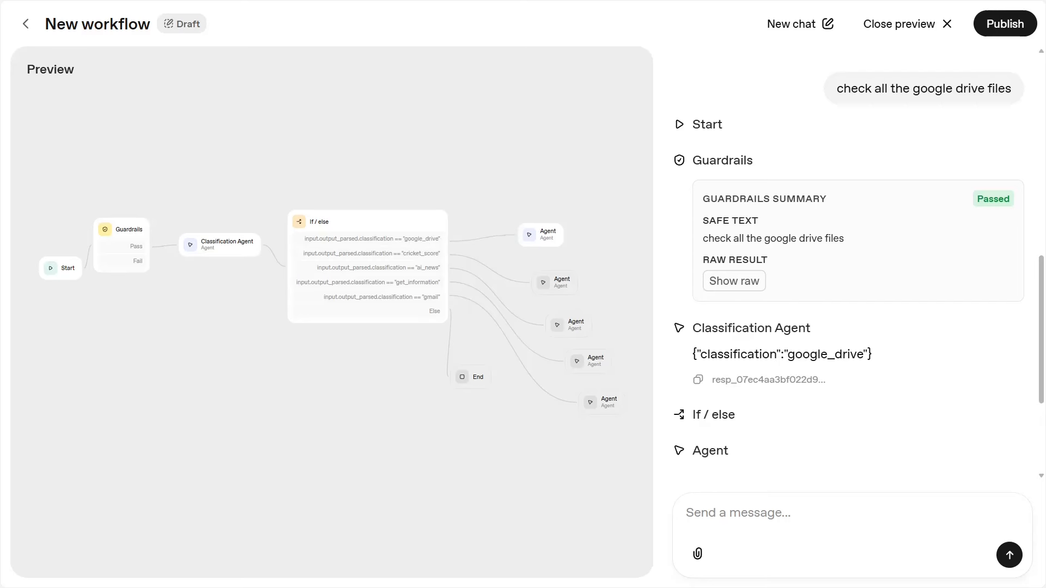
scroll(813, 399, down, 3)
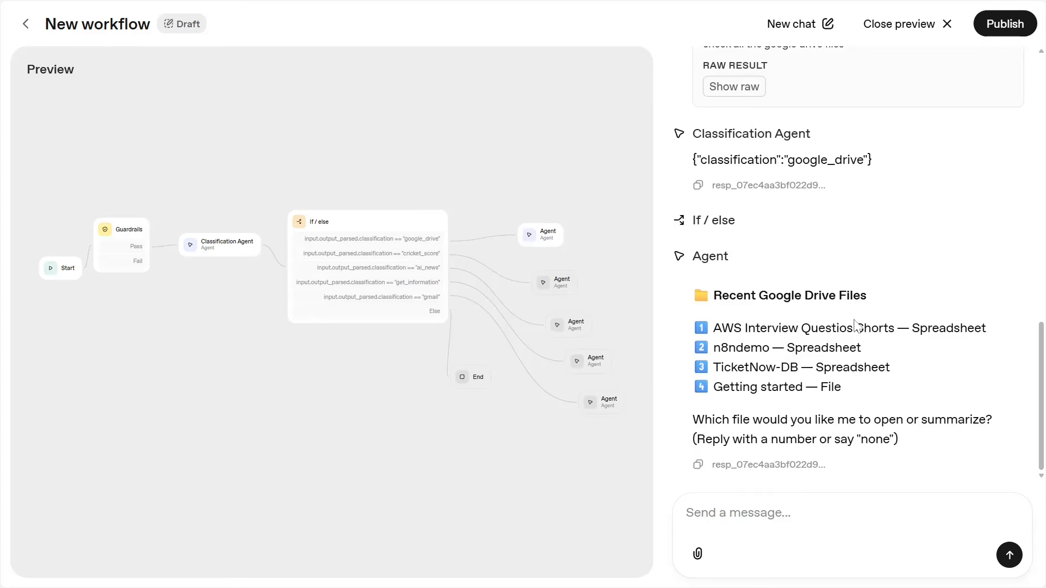
scroll(853, 322, up, 3)
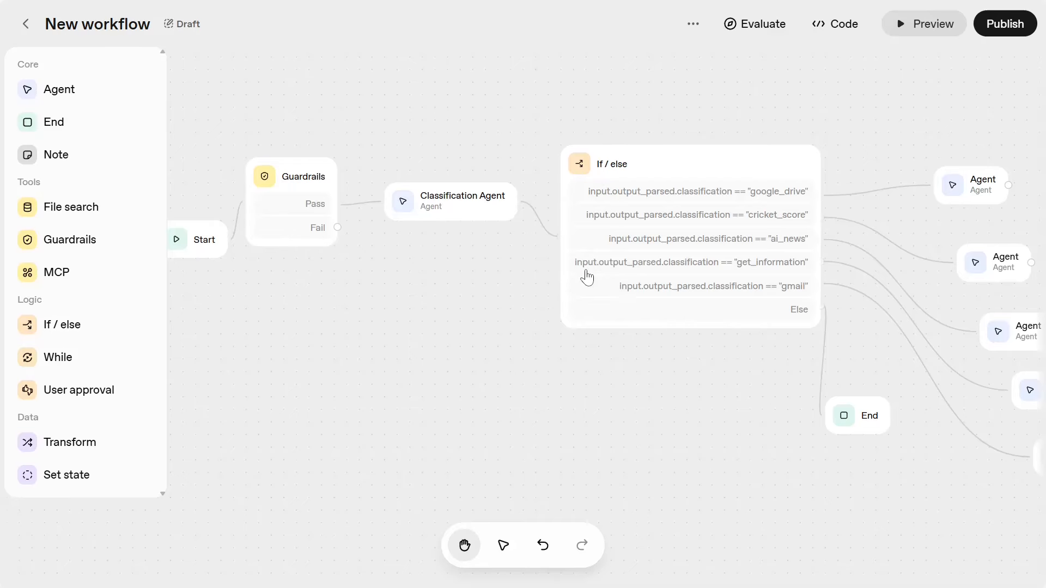
- Open the workflow's code export, view the Agents SDK code and return to the ChatKit details
drag(514, 396, 347, 387)
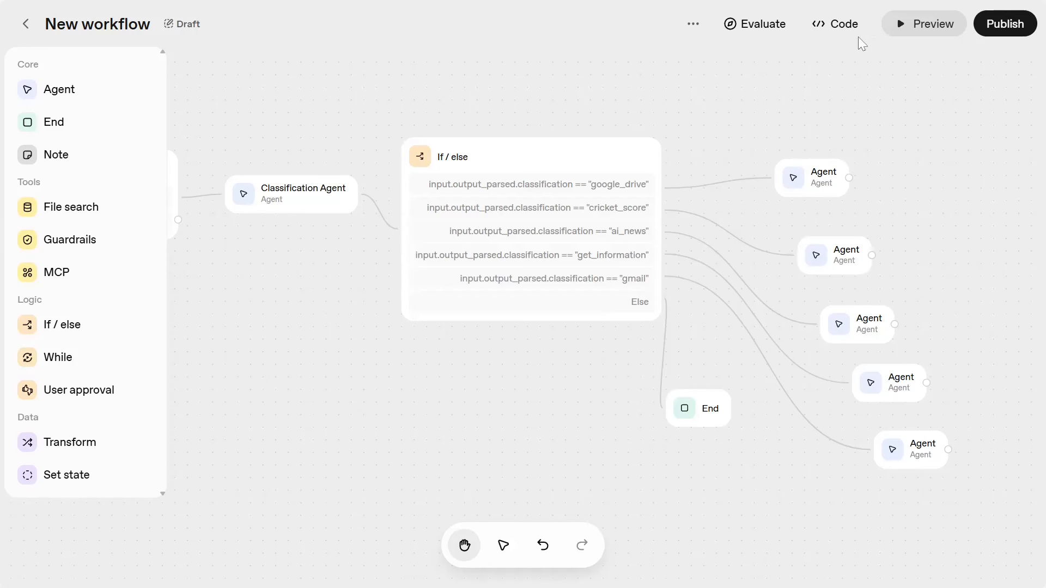
click(844, 24)
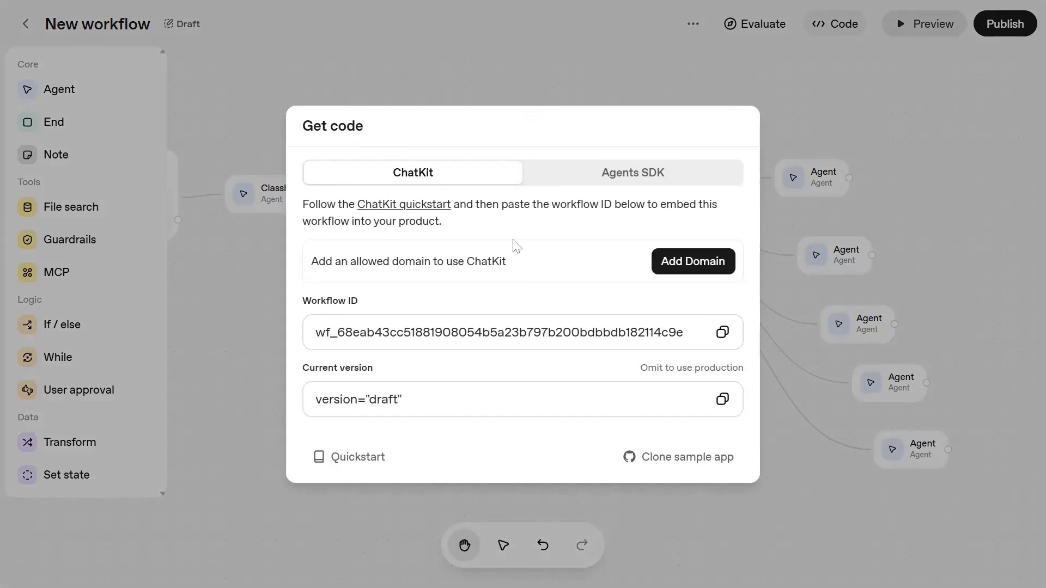
click(630, 184)
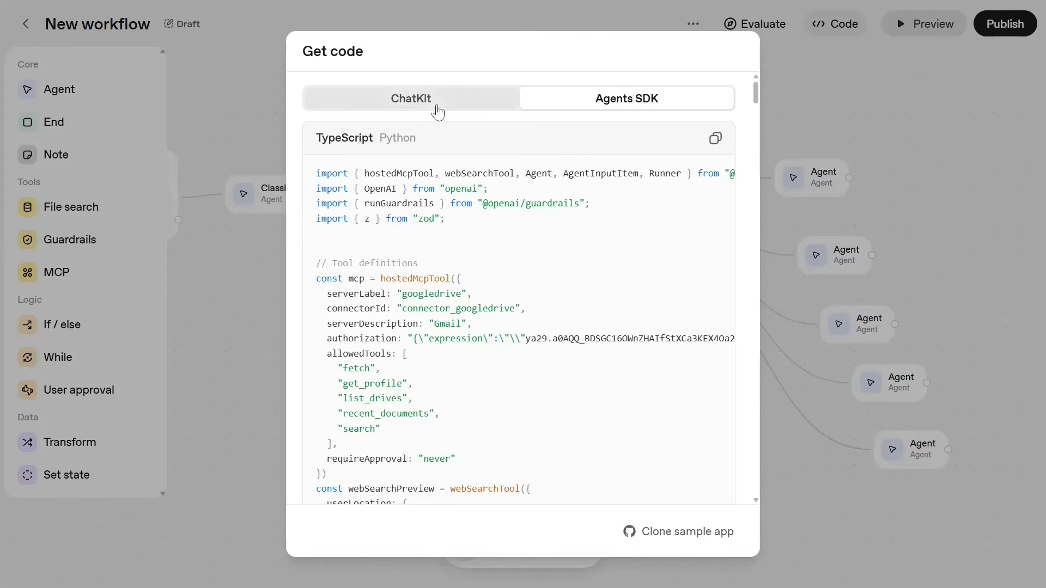
click(429, 104)
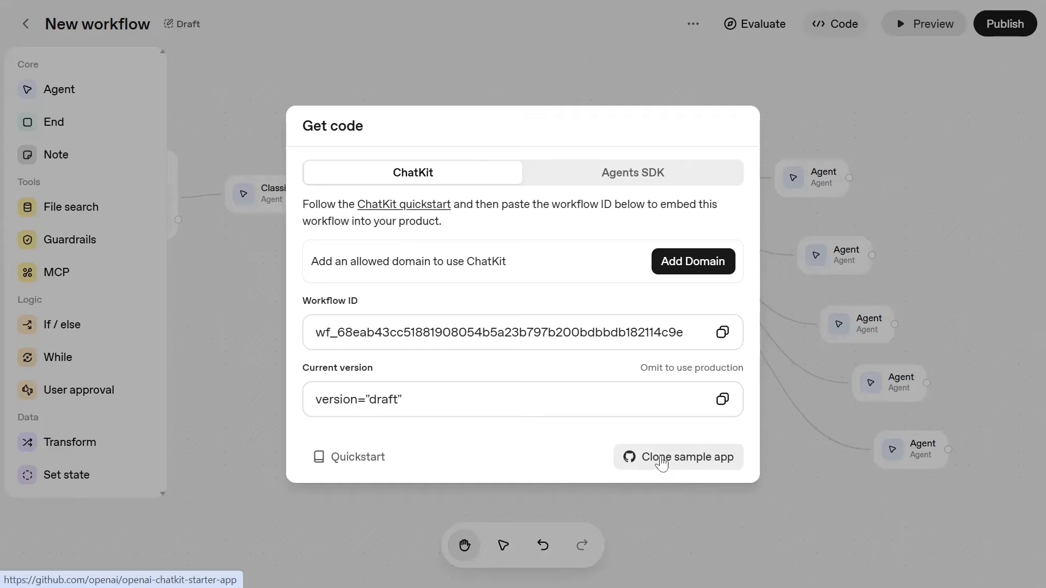
- Open the ChatKit sample app's GitHub repository, openai-chatkit-starter-app, and download it as a ZIP
click(712, 460)
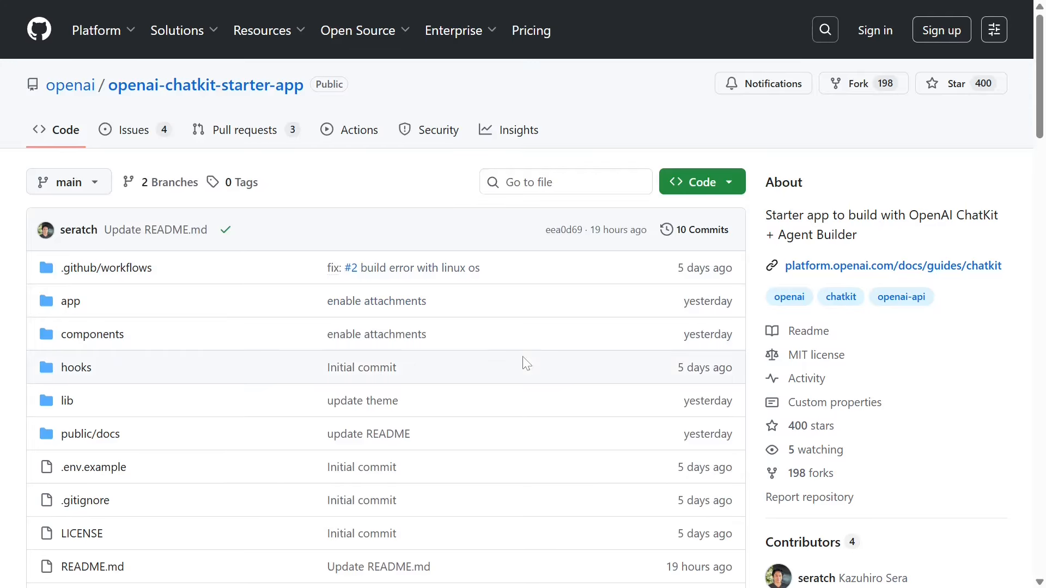
scroll(597, 410, down, 2)
scroll(597, 409, up, 2)
click(708, 188)
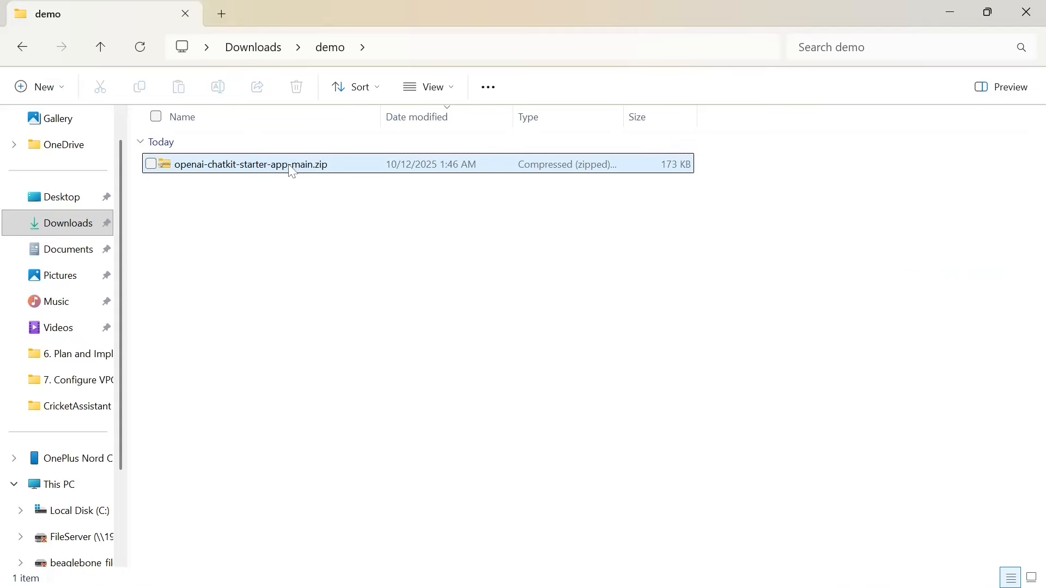
- Extract openai-chatkit-starter-app-main.zip into its own folder inside the demo folder in File Explorer
click(292, 172)
right_click(290, 166)
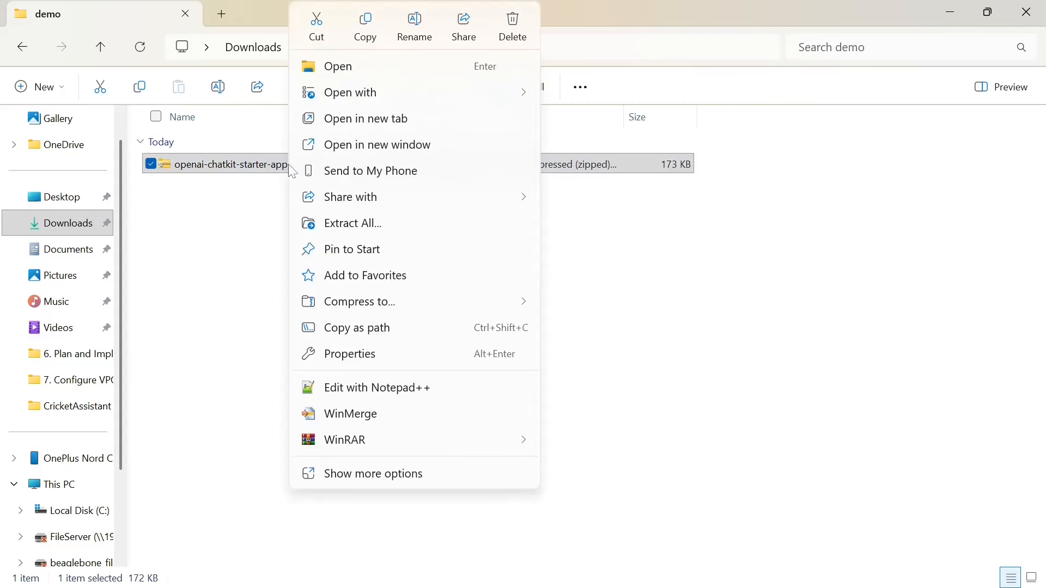
click(385, 224)
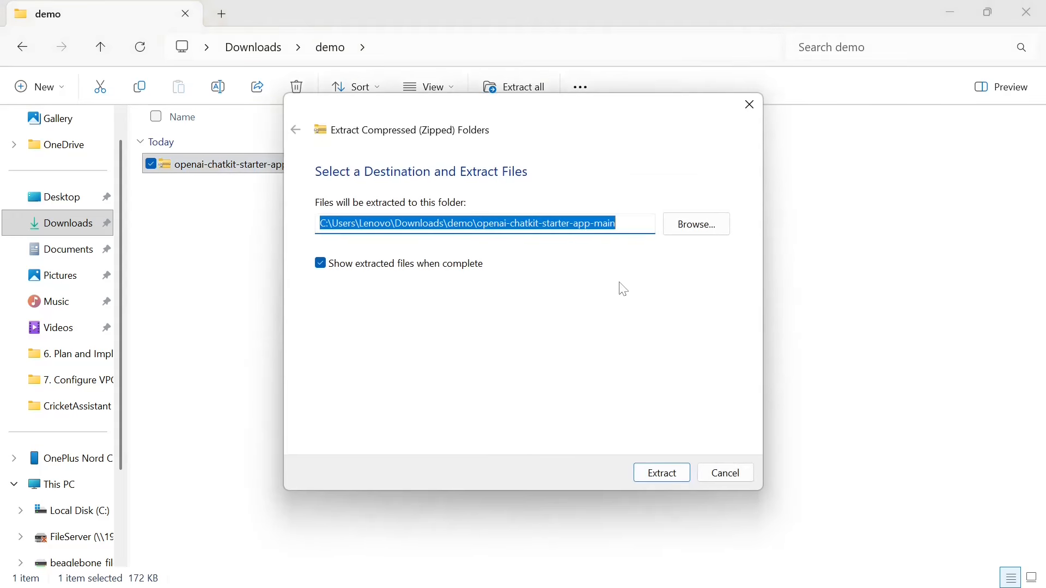
click(666, 478)
- Permanently delete openai-chatkit-starter-app-main.zip and open the extracted openai-chatkit-starter-app-main folder
key(shift+Delete)
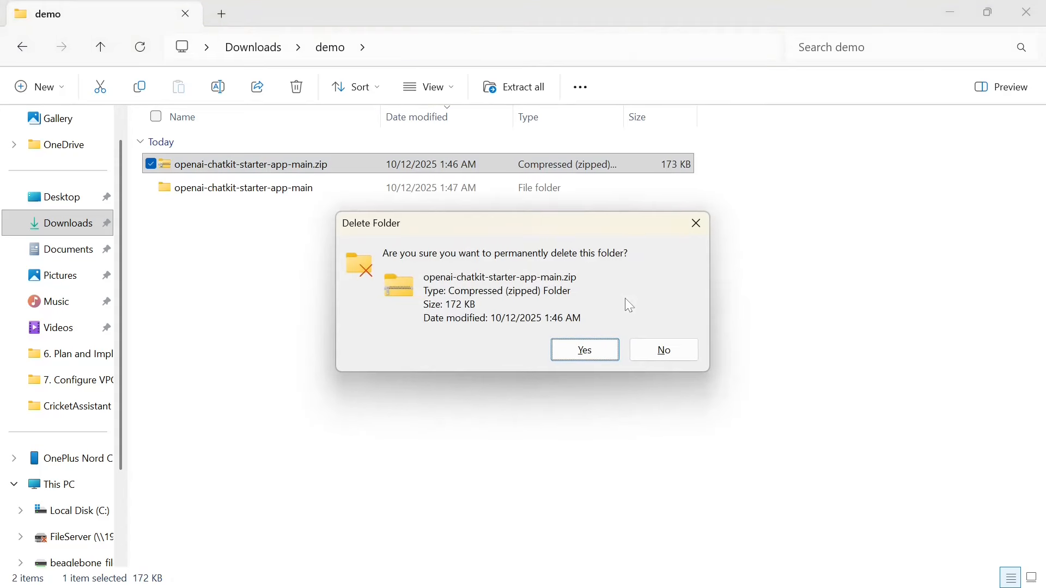
key(Return)
double_click(234, 166)
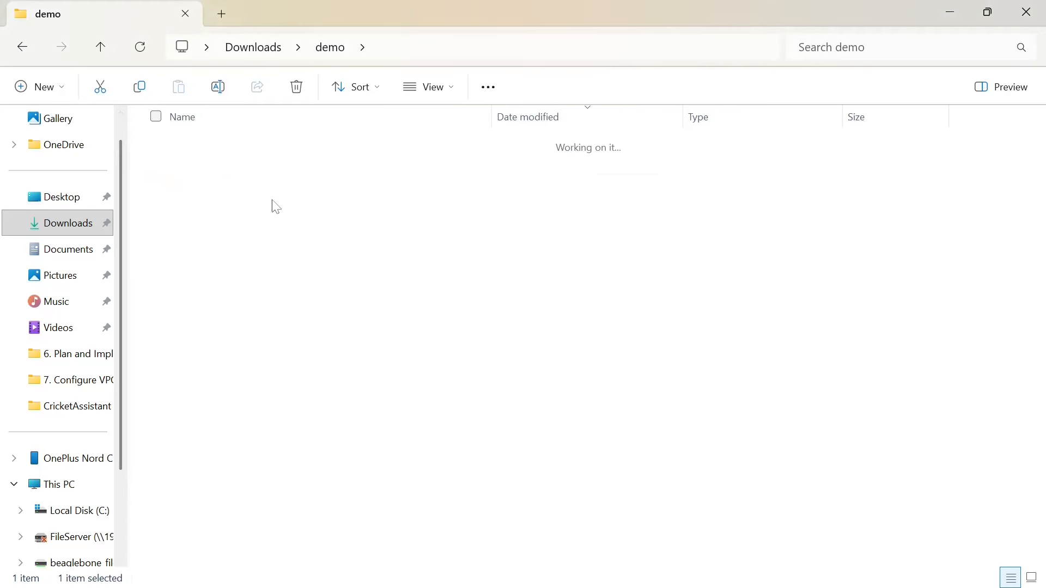
- Move all files and folders from the inner openai-chatkit-starter-app-main folder up into the demo folder
double_click(274, 172)
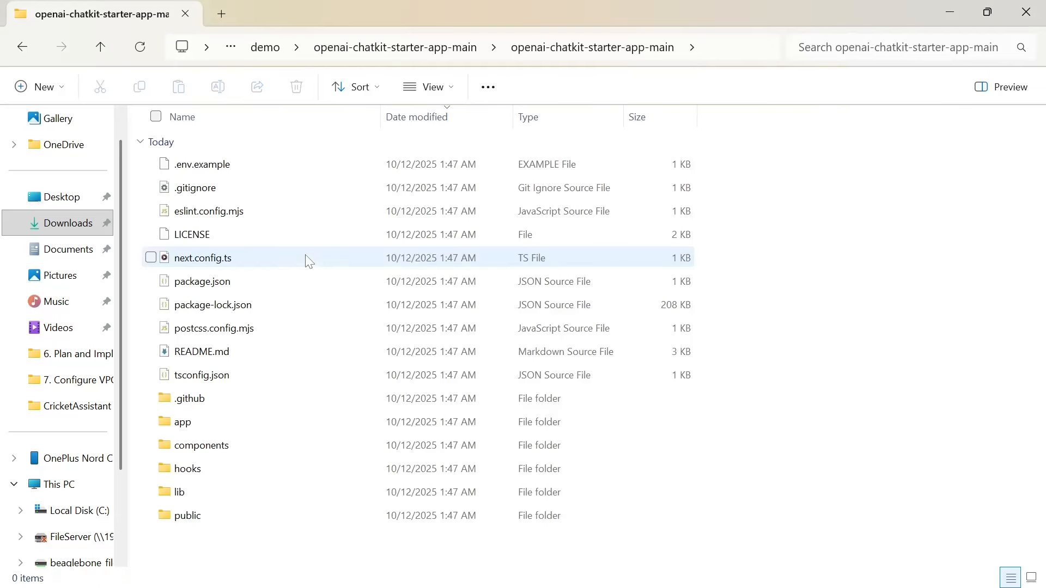
key(ctrl+a)
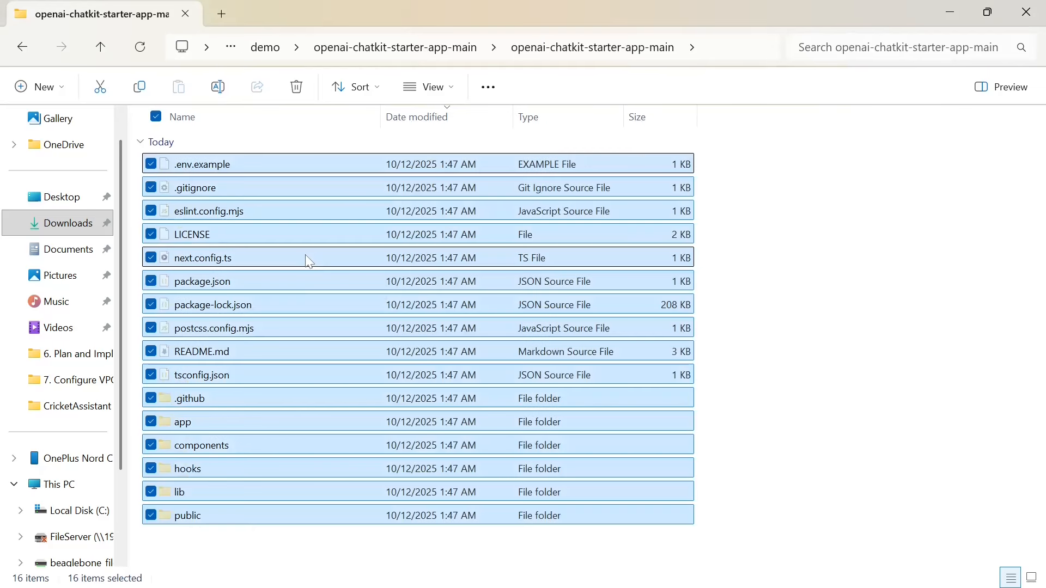
click(264, 47)
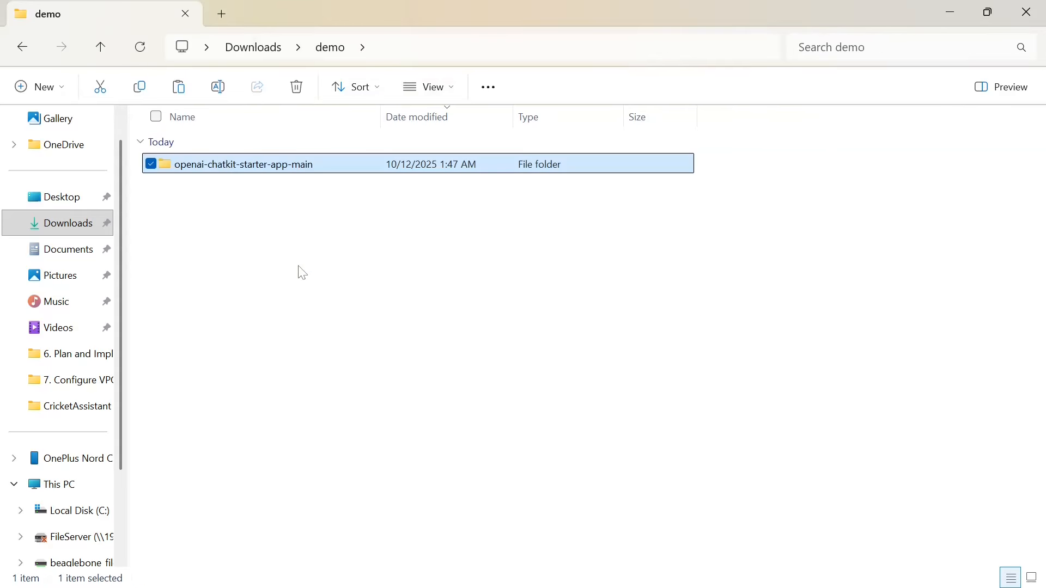
key(ctrl+v)
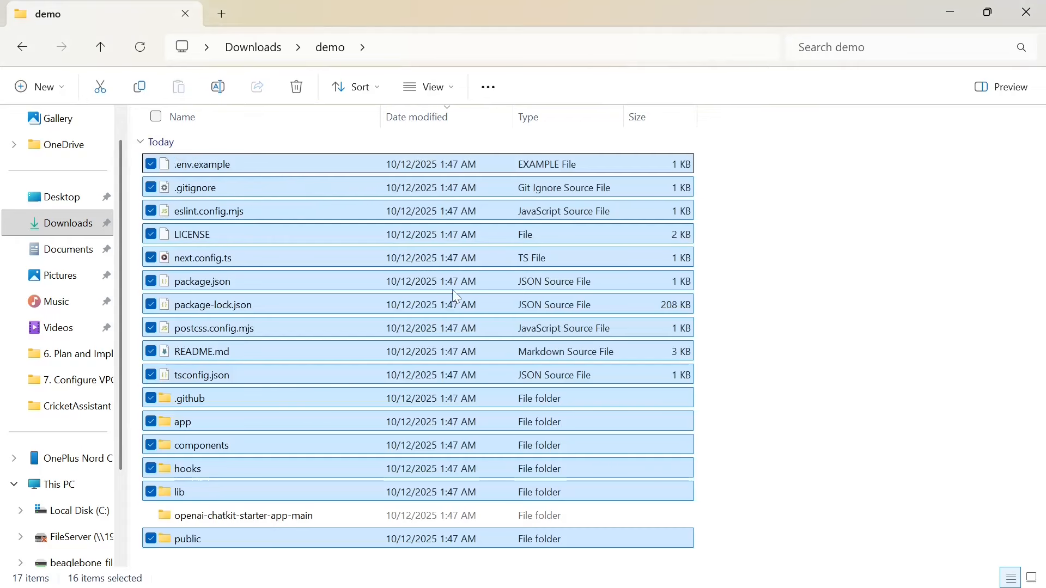
- Permanently delete the leftover openai-chatkit-starter-app-main folder from the demo folder
click(288, 516)
key(shift+Delete)
key(Return)
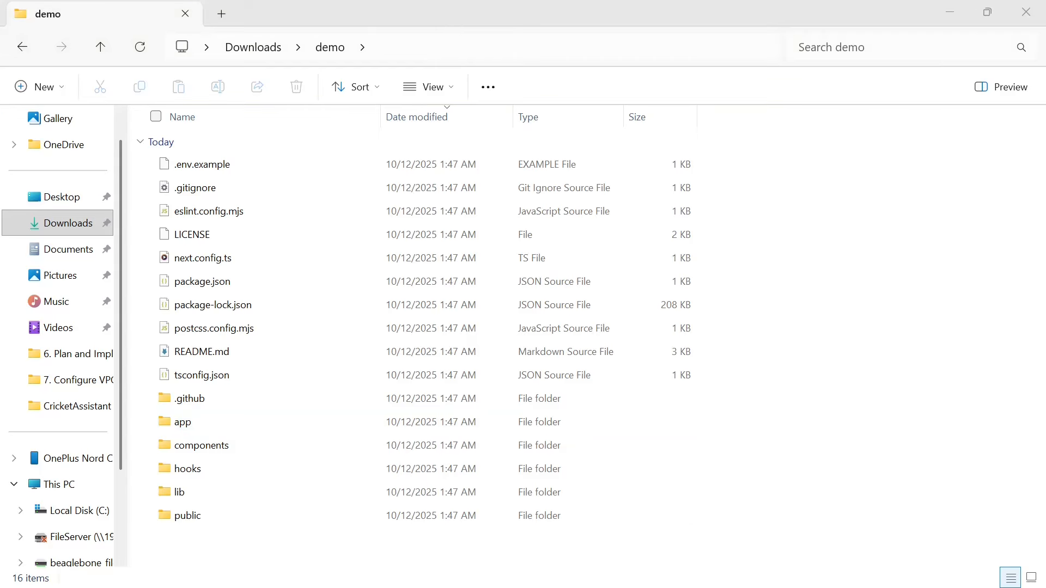
- Open a Command Prompt in the demo folder and list the folder's contents with dir
click(433, 48)
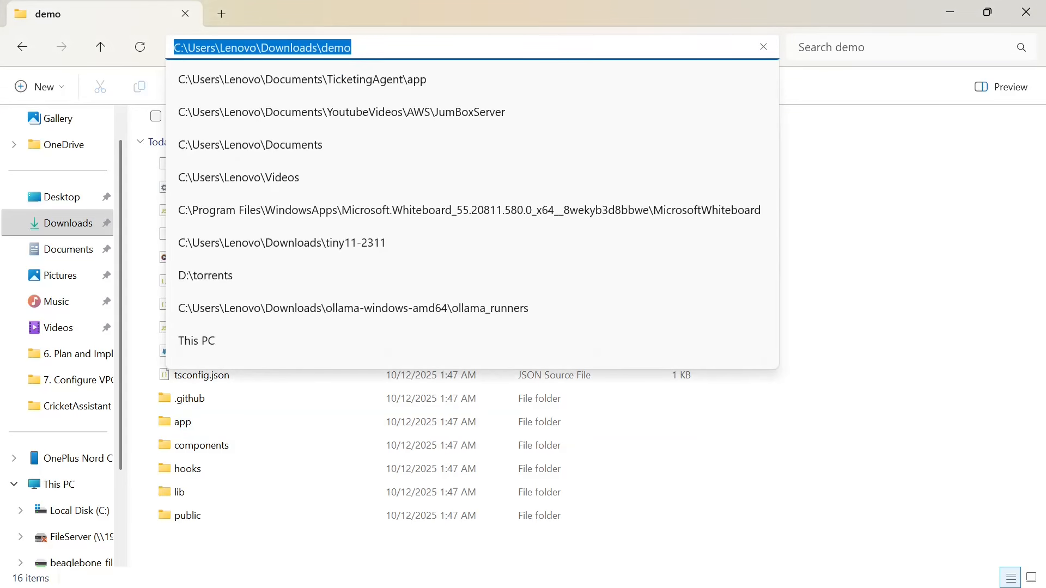
text(cmd)
key(Return)
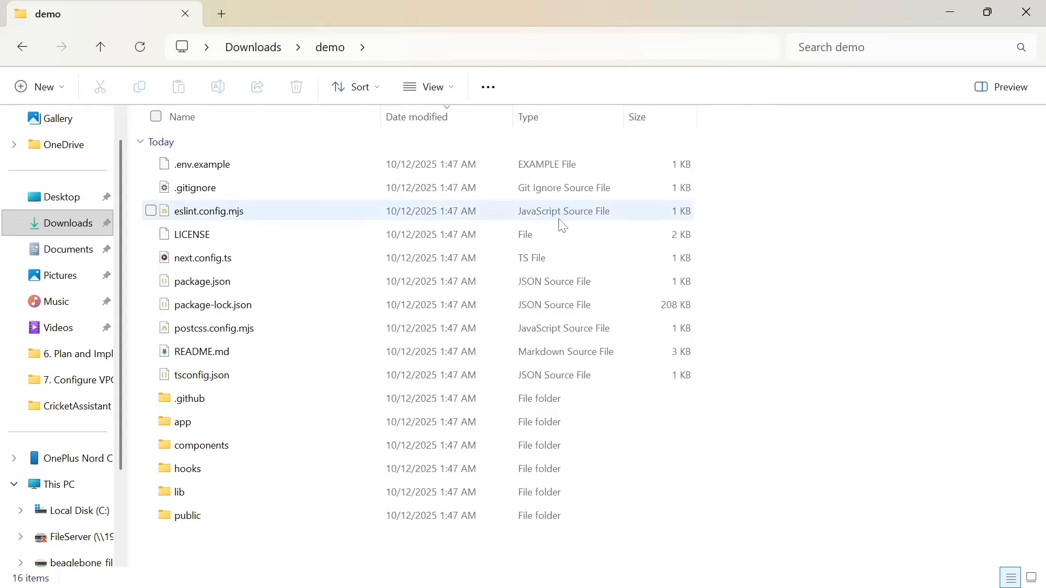
drag(507, 64, 565, 101)
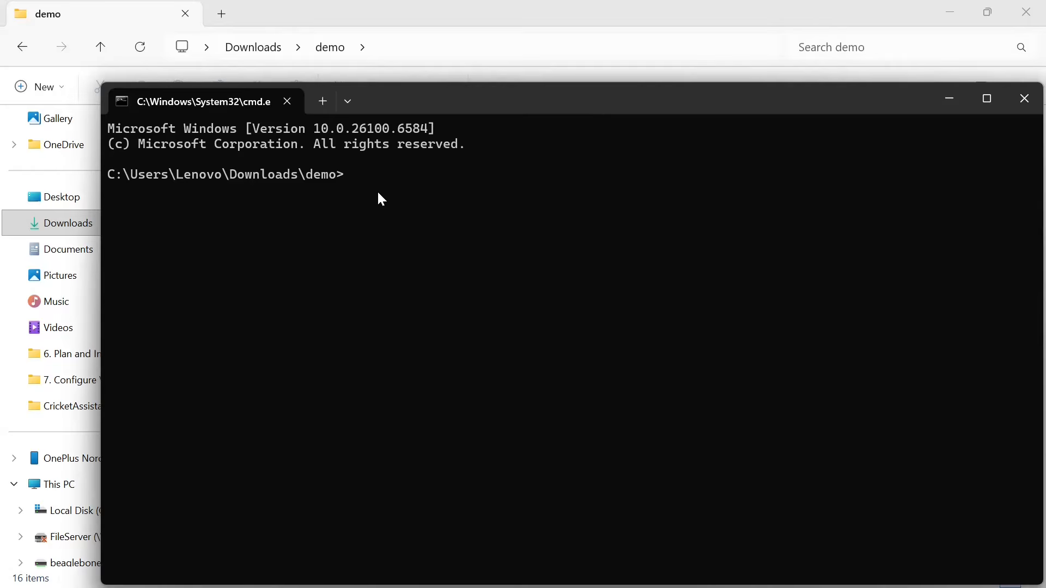
text(ls)
key(Return)
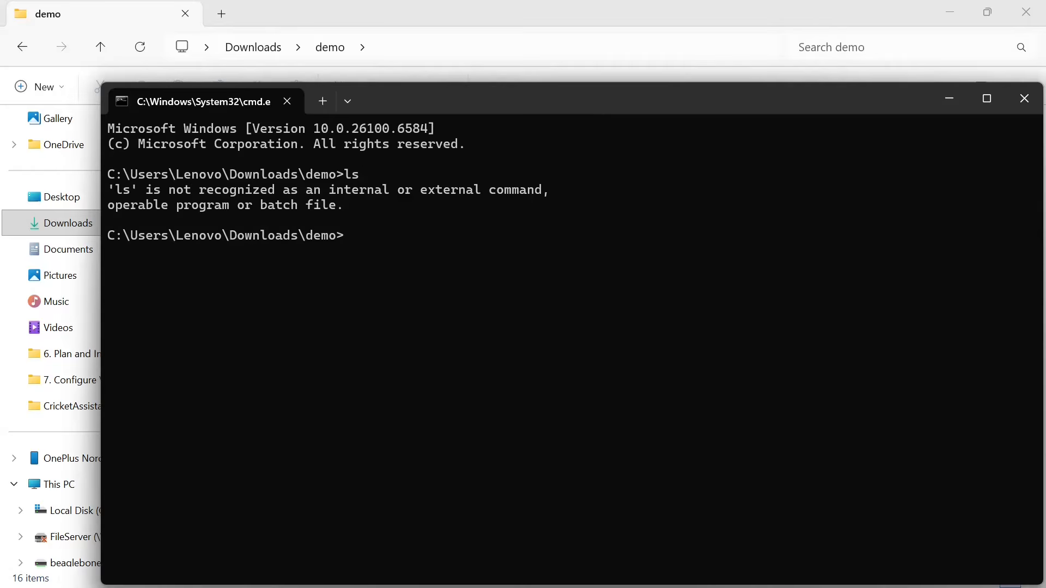
text(dir)
key(Return)
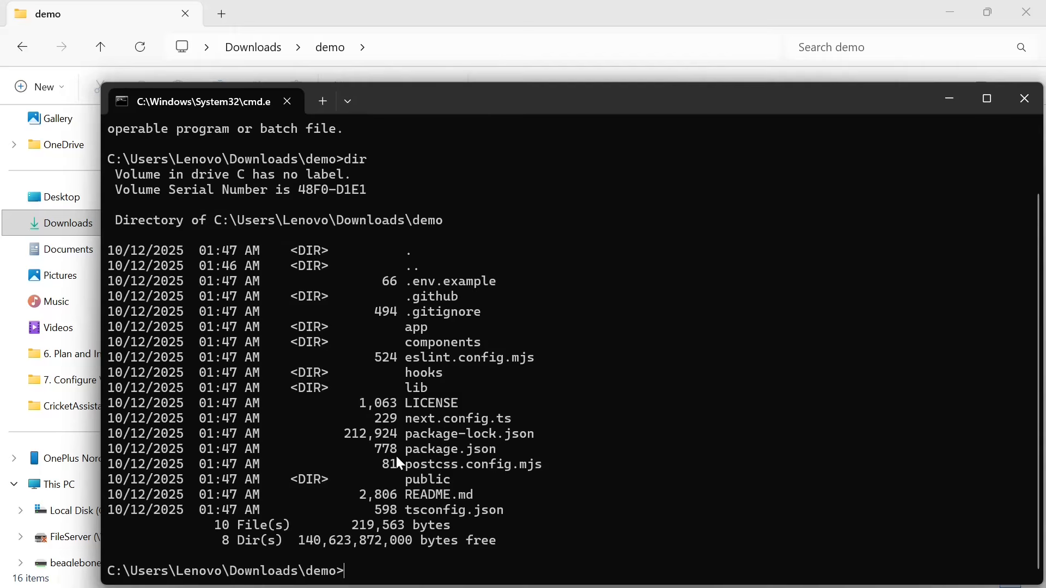
- Install the project's packages with npm install and try to start the development server with npm run dev
text(npm install)
key(Return)
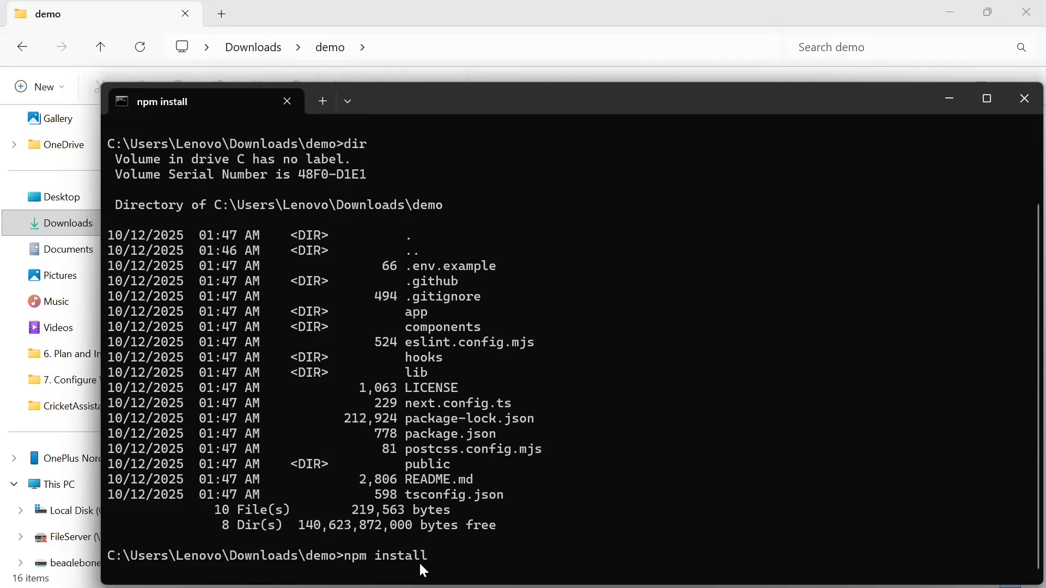
double_click(529, 96)
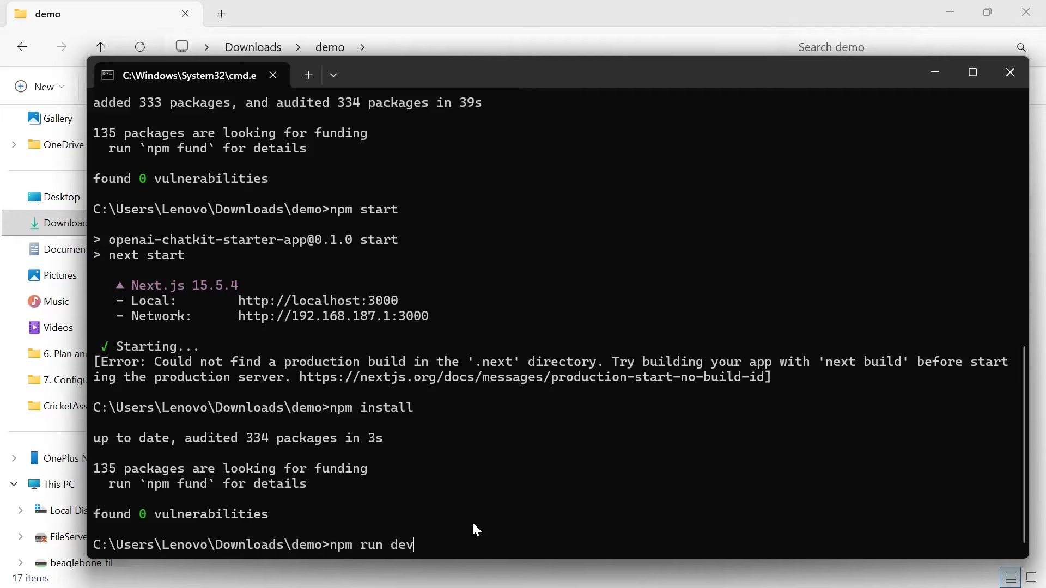
key(Return)
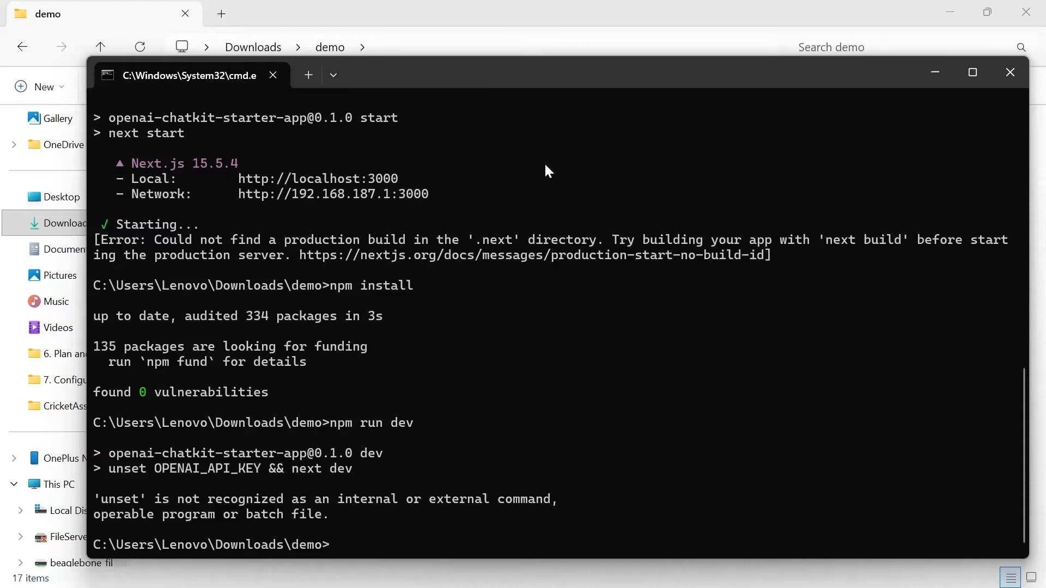
- Open package.json from the demo folder in Notepad++, change the dev script to "set OPENAI_API_KEY= && next dev" and save the file
click(573, 34)
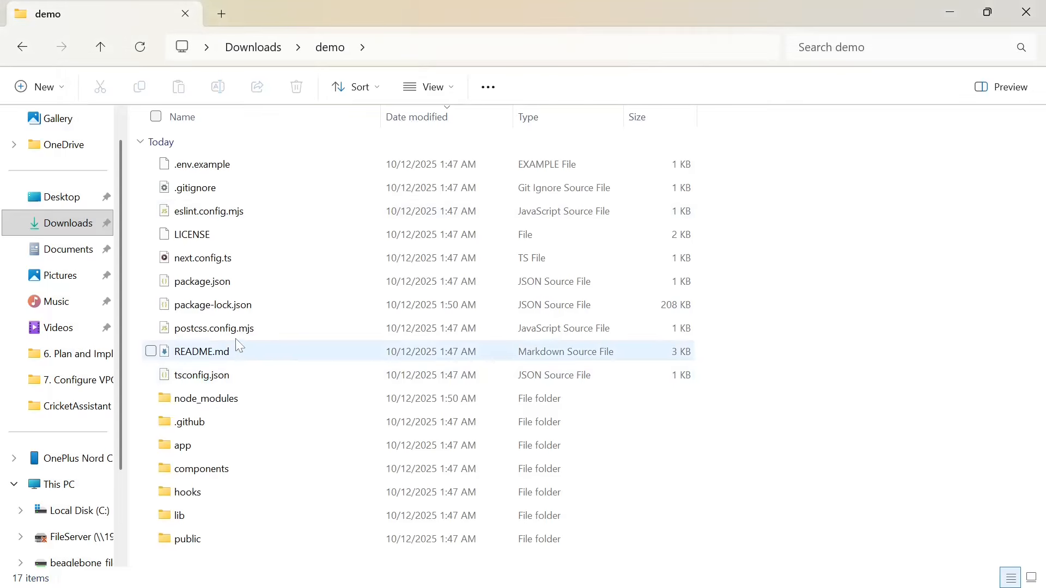
click(216, 284)
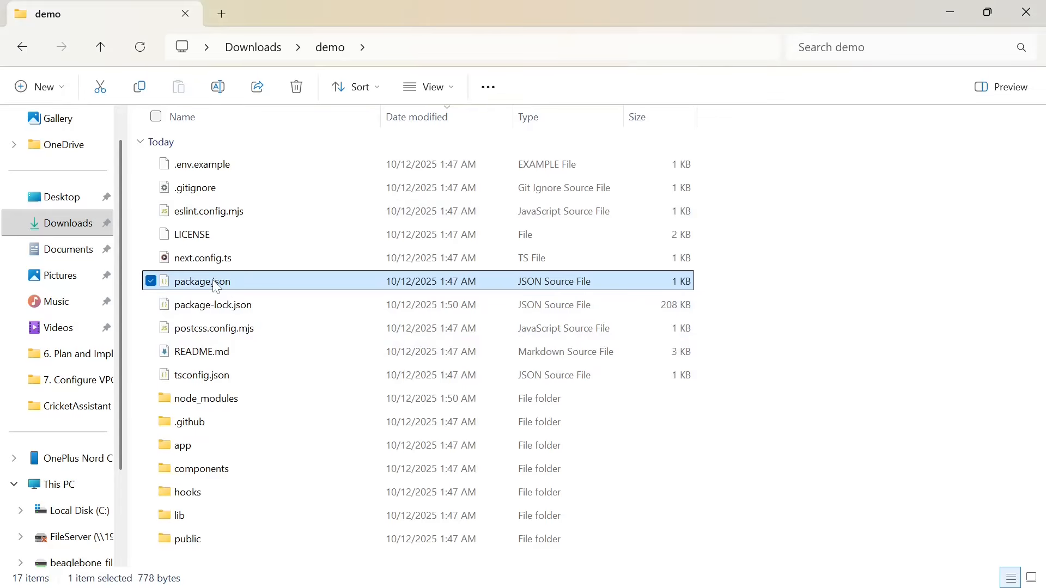
right_click(216, 284)
click(294, 225)
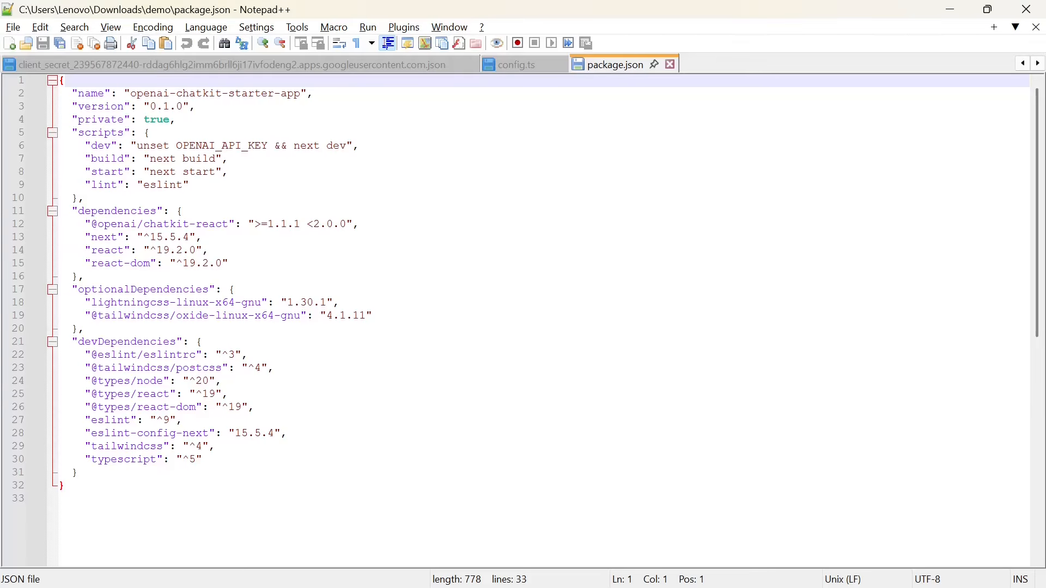
drag(359, 146, 59, 146)
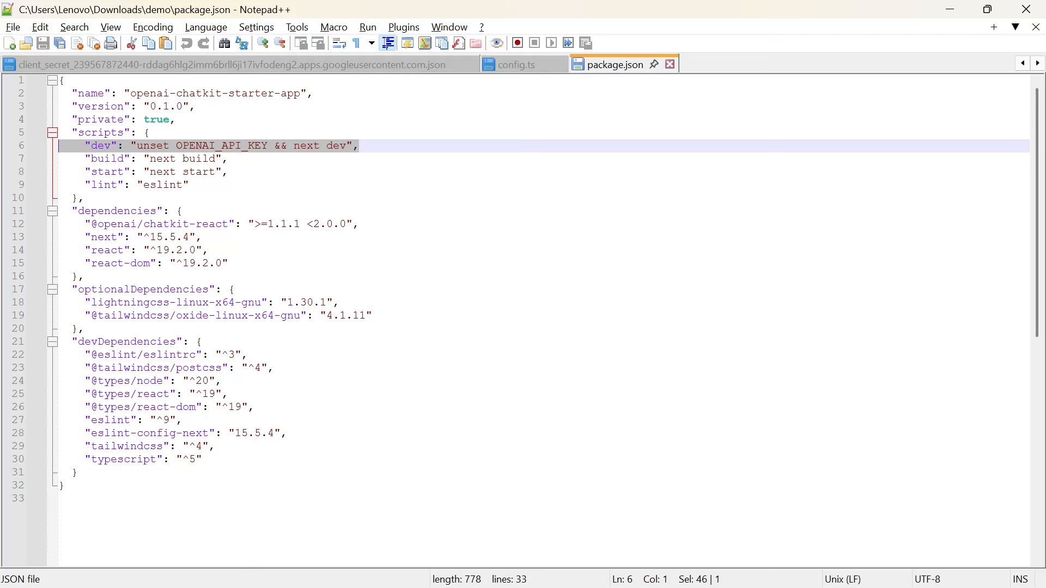
text("dev": "set OPENAI_API_KEY= && next dev",)
key(ctrl+s)
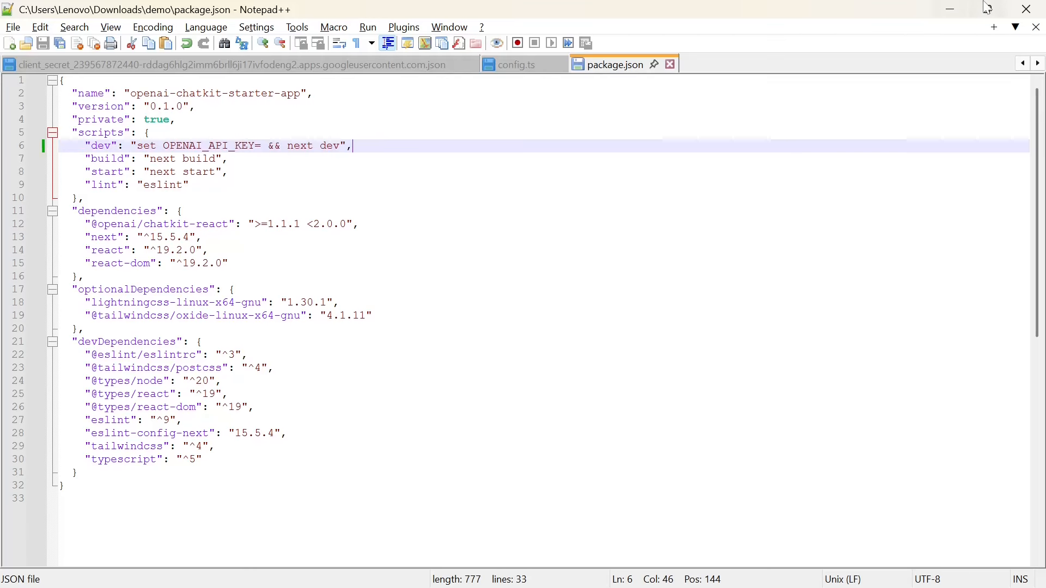
click(954, 10)
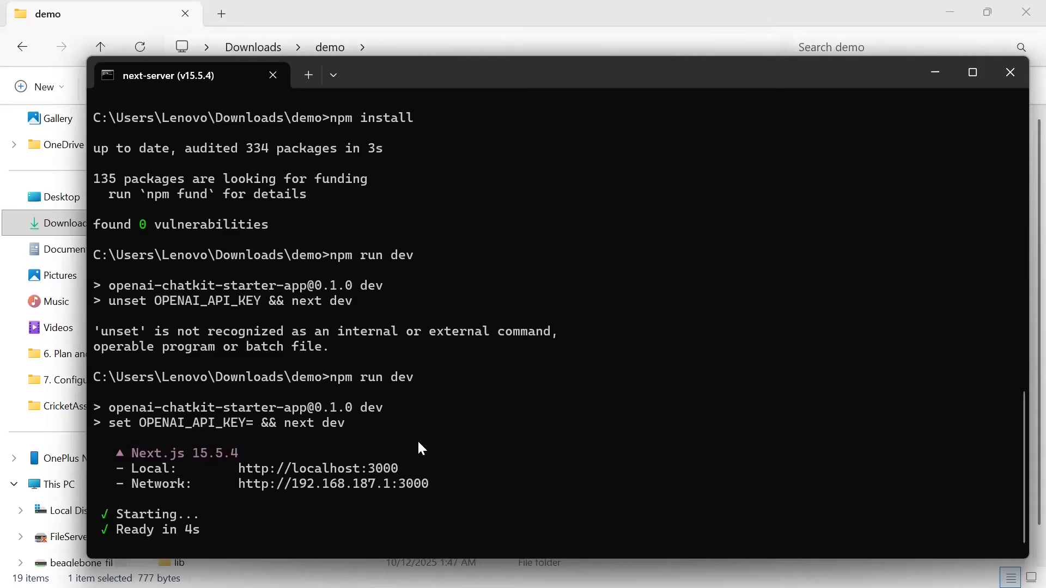
ctrl+click(380, 468)
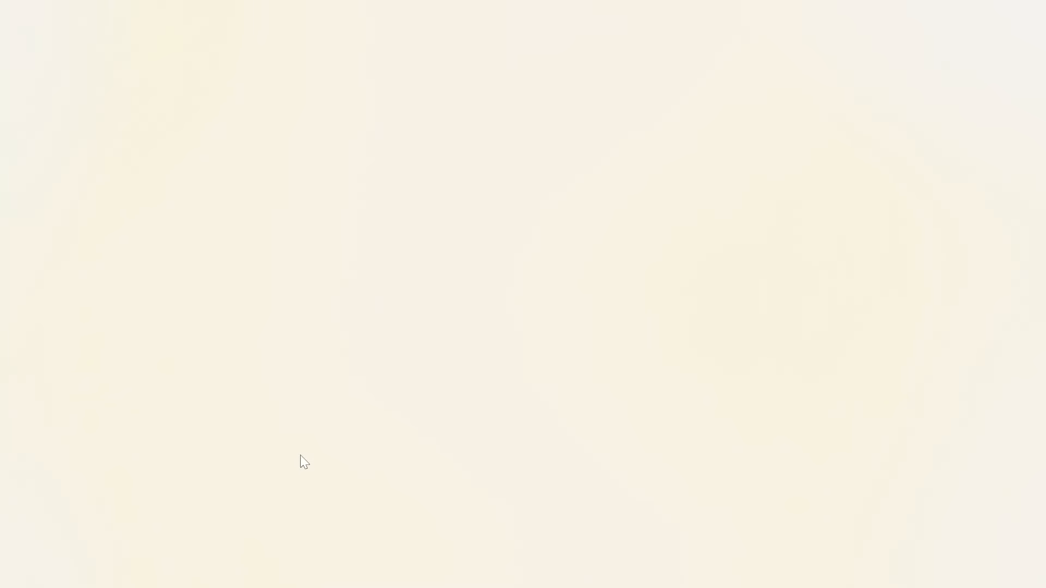